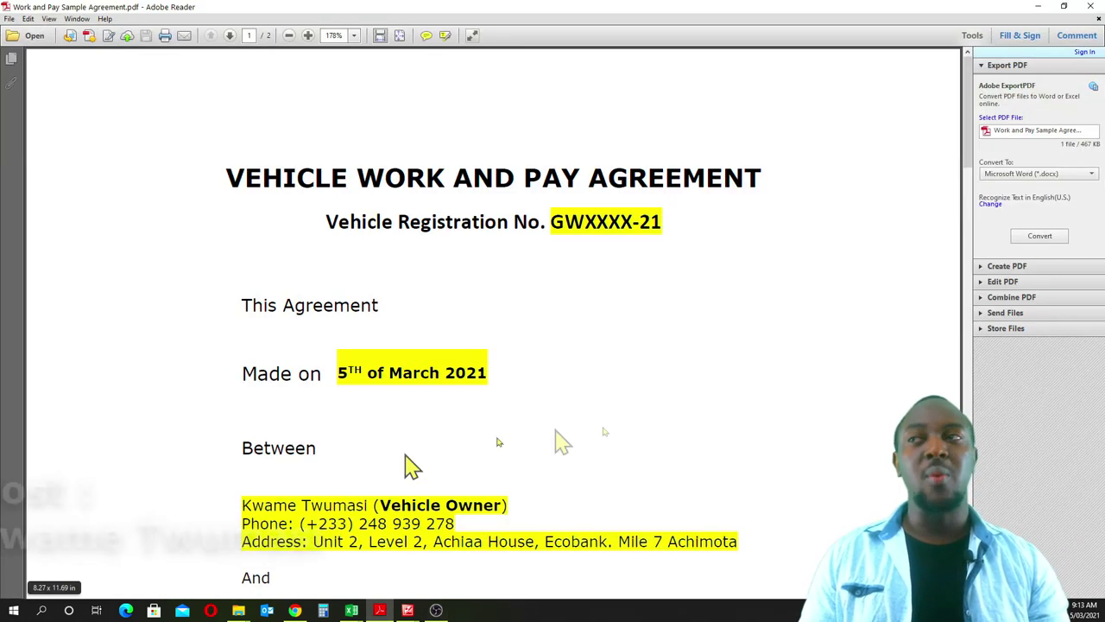
- Scroll through the vehicle work and pay agreement PDF, then minimize Adobe Reader to reveal the Excel workbook
scroll(656, 412, down, 4)
scroll(656, 412, down, 7)
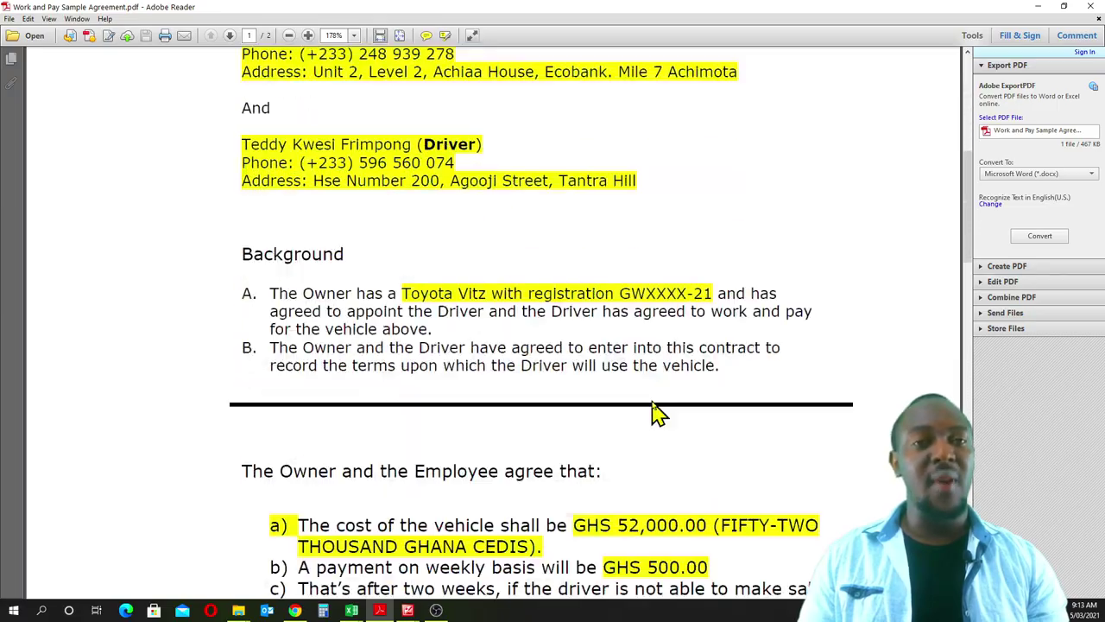
scroll(656, 412, down, 4)
scroll(656, 411, down, 4)
scroll(656, 412, down, 7)
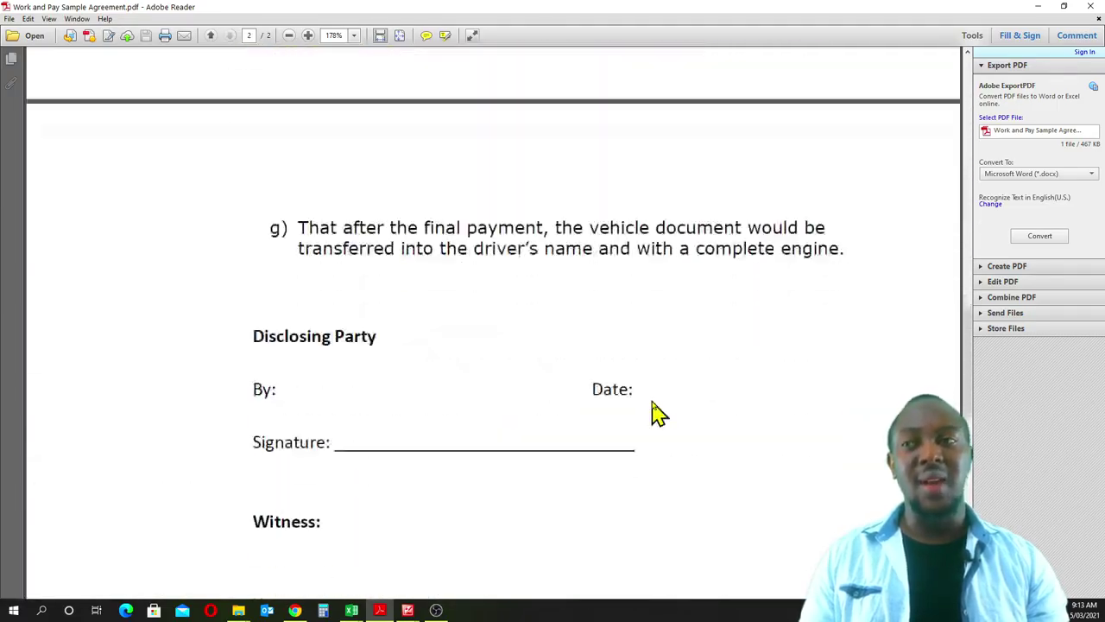
scroll(656, 411, up, 5)
scroll(657, 412, up, 10)
scroll(656, 412, up, 10)
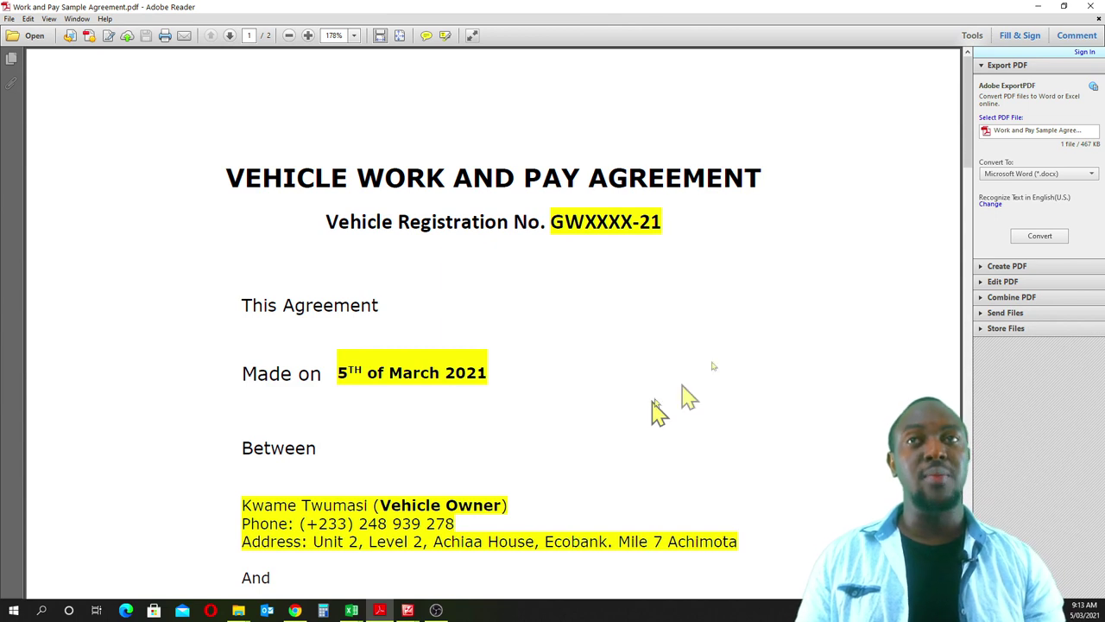
click(1037, 6)
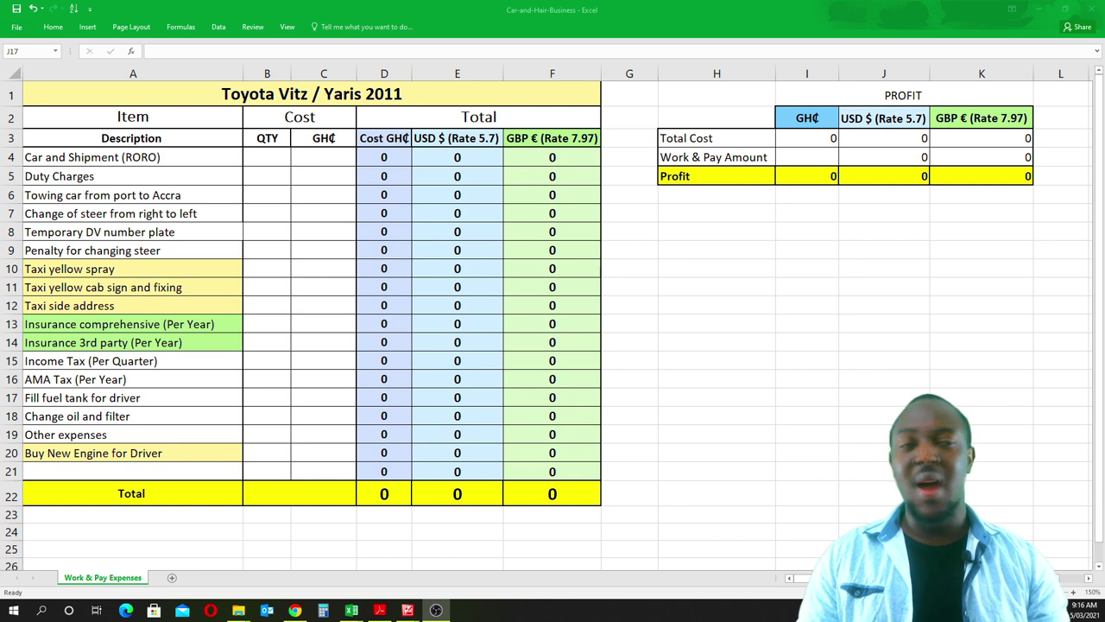
- Switch from Excel to Chrome showing the fofoofotech.com homepage
key(alt+Tab)
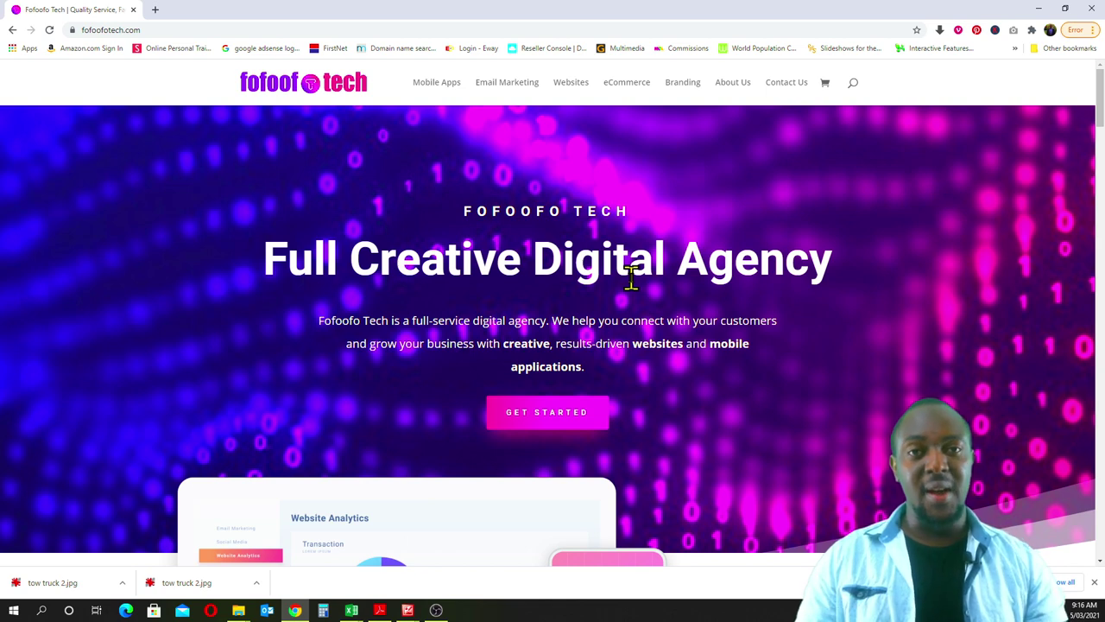
- Scroll the fofoofotech.com homepage past the service cards down to the FOFOOFO TECH promo video
scroll(771, 276, down, 2)
scroll(771, 277, down, 7)
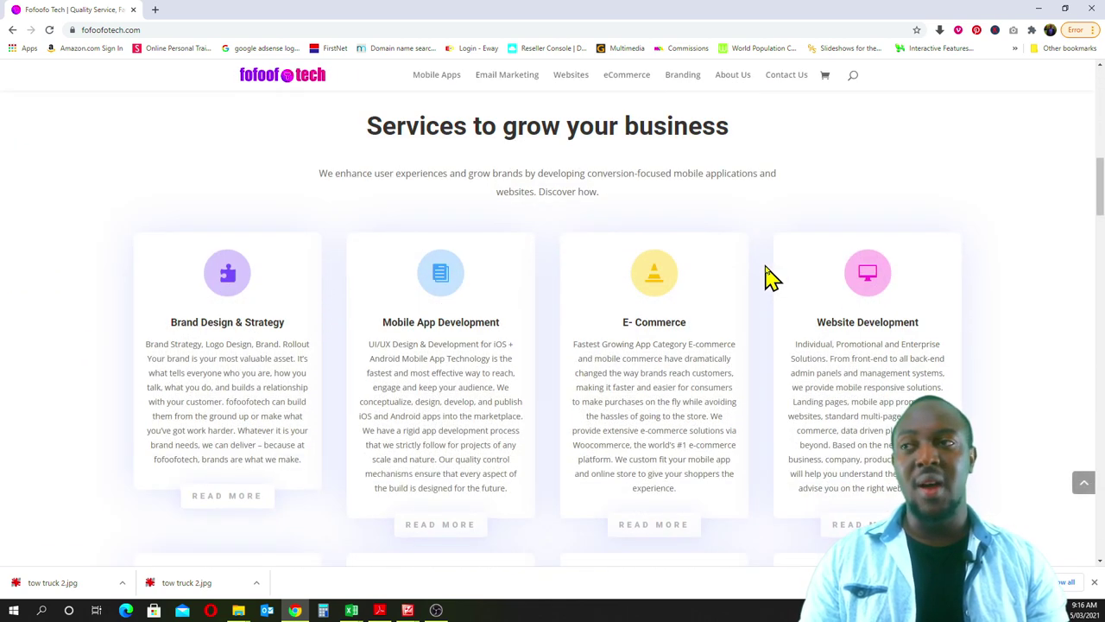
scroll(771, 277, down, 3)
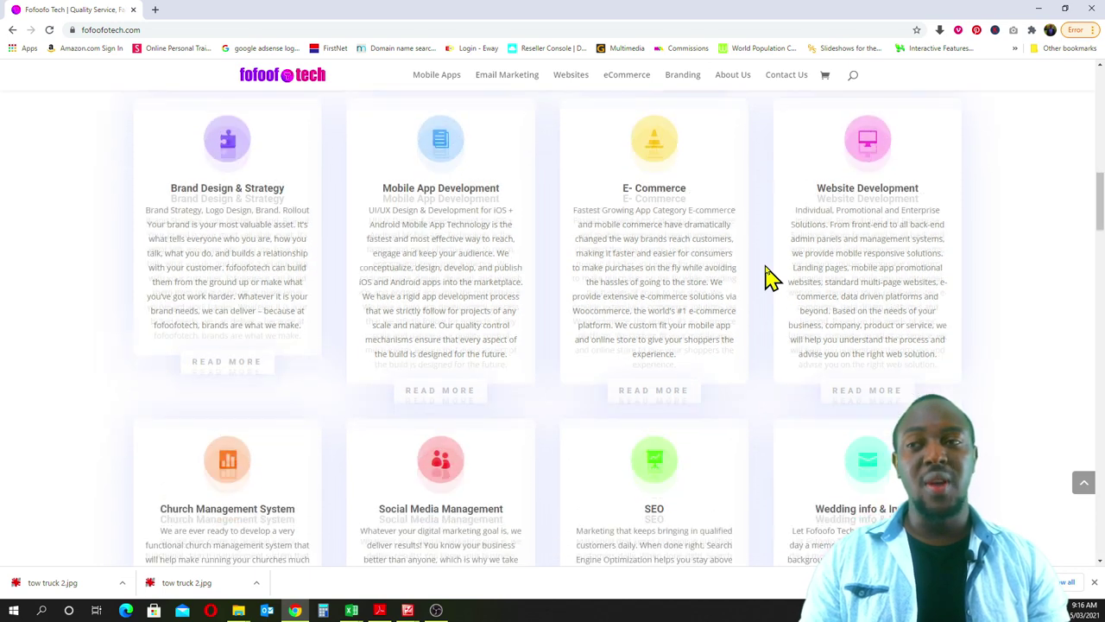
scroll(771, 276, down, 1)
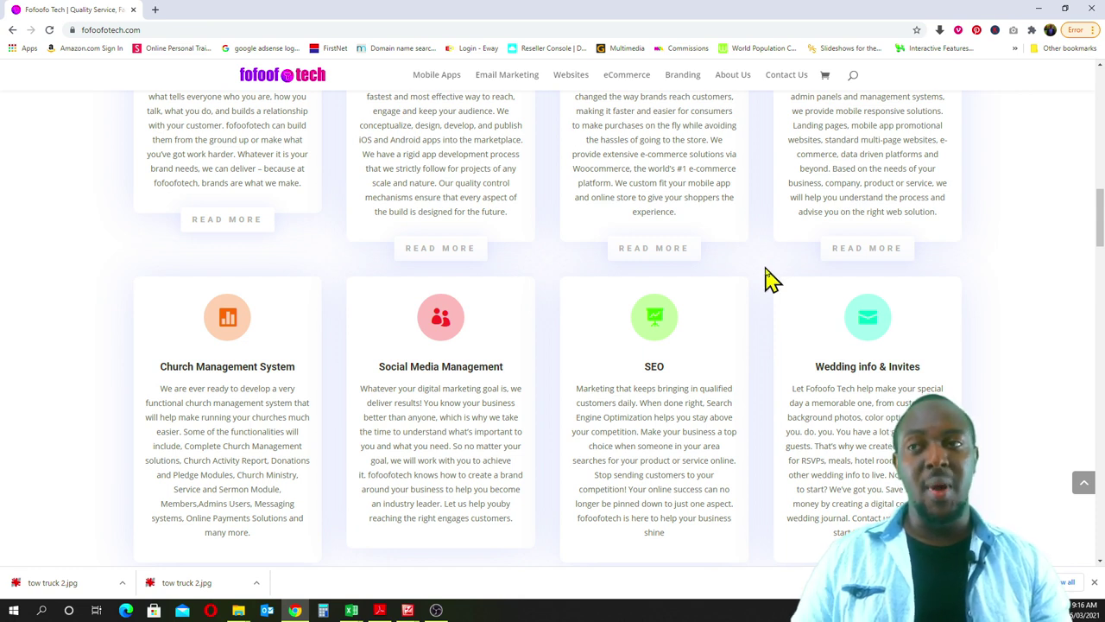
scroll(771, 276, down, 2)
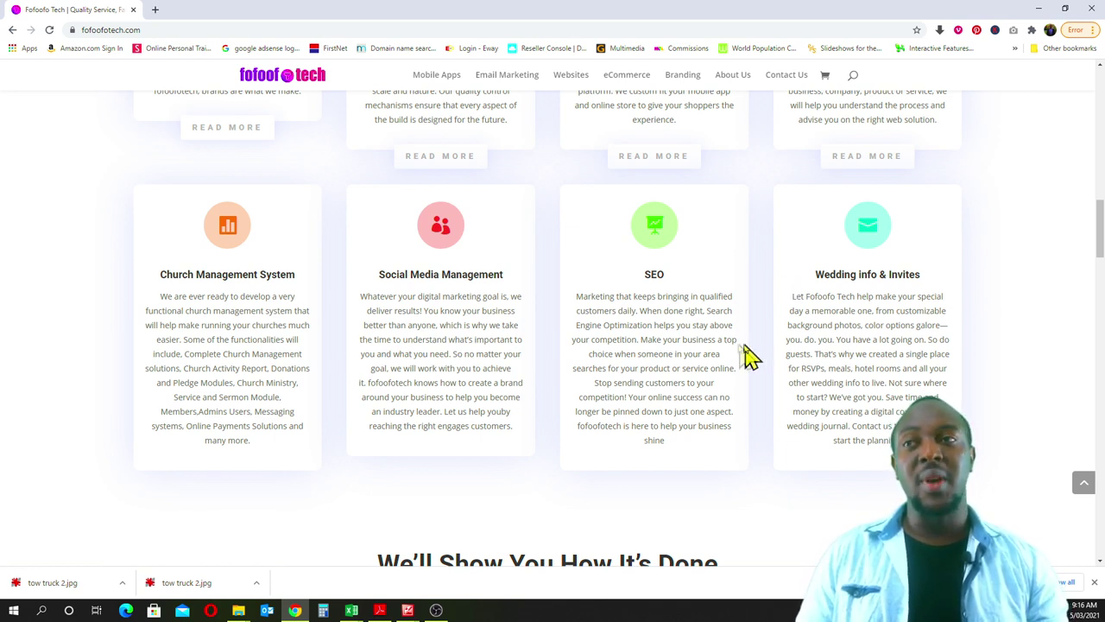
scroll(713, 346, down, 1)
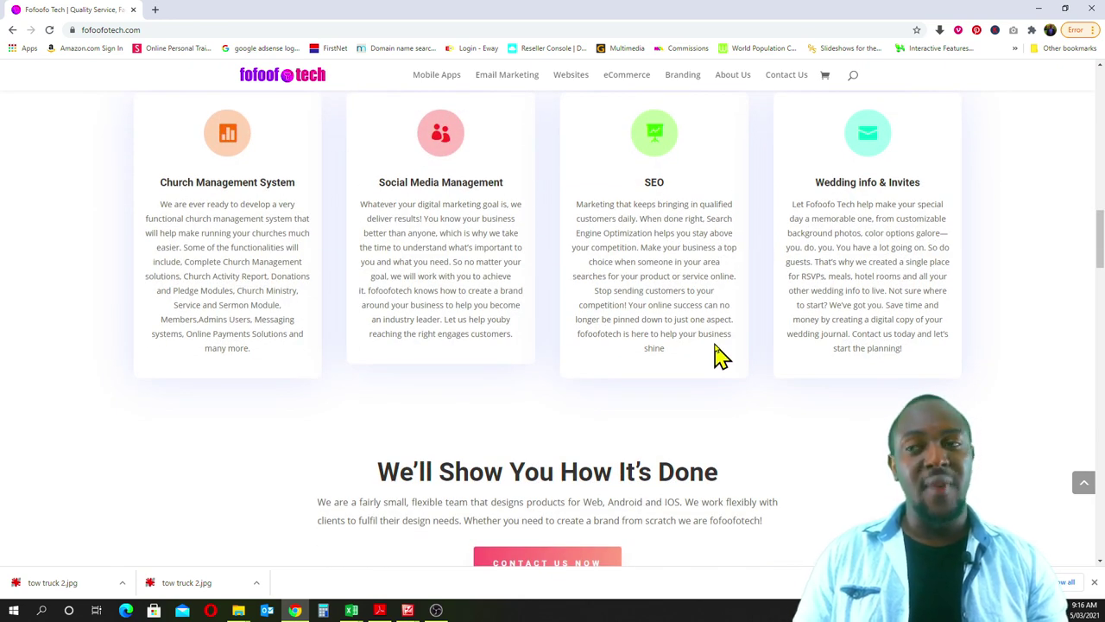
scroll(714, 345, down, 1)
scroll(713, 345, down, 2)
scroll(713, 345, down, 2)
scroll(713, 345, down, 1)
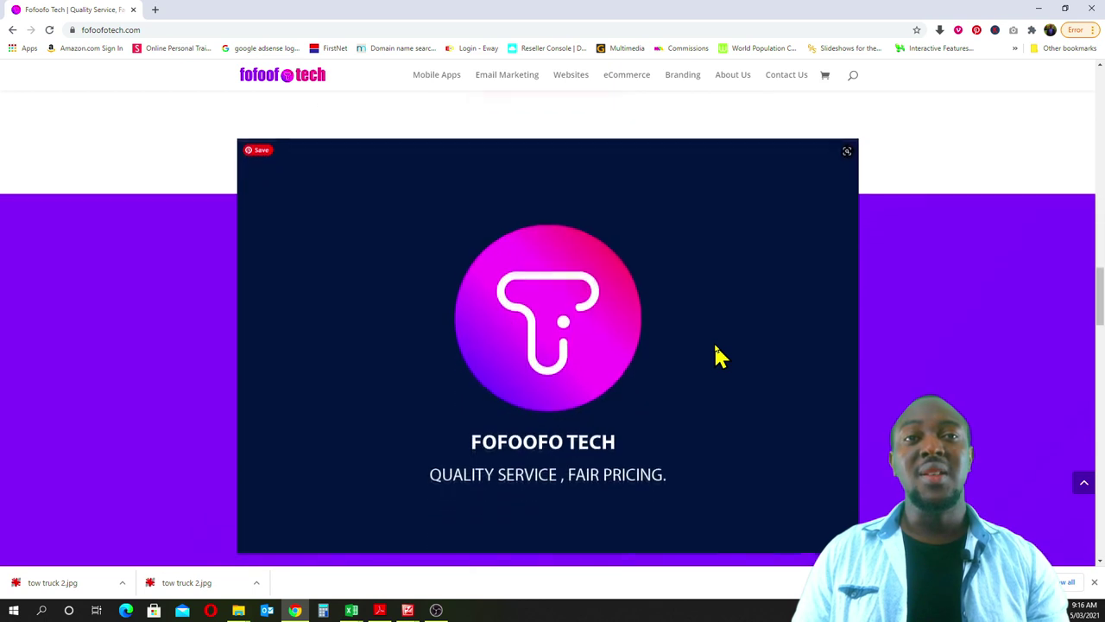
scroll(716, 354, down, 1)
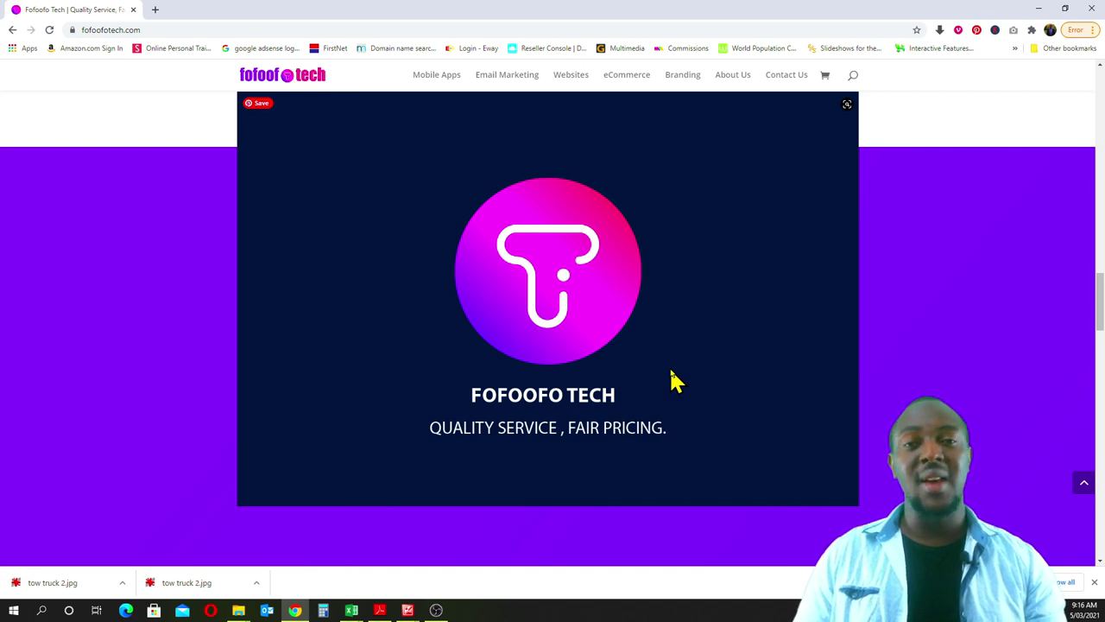
scroll(672, 380, down, 3)
scroll(672, 380, down, 2)
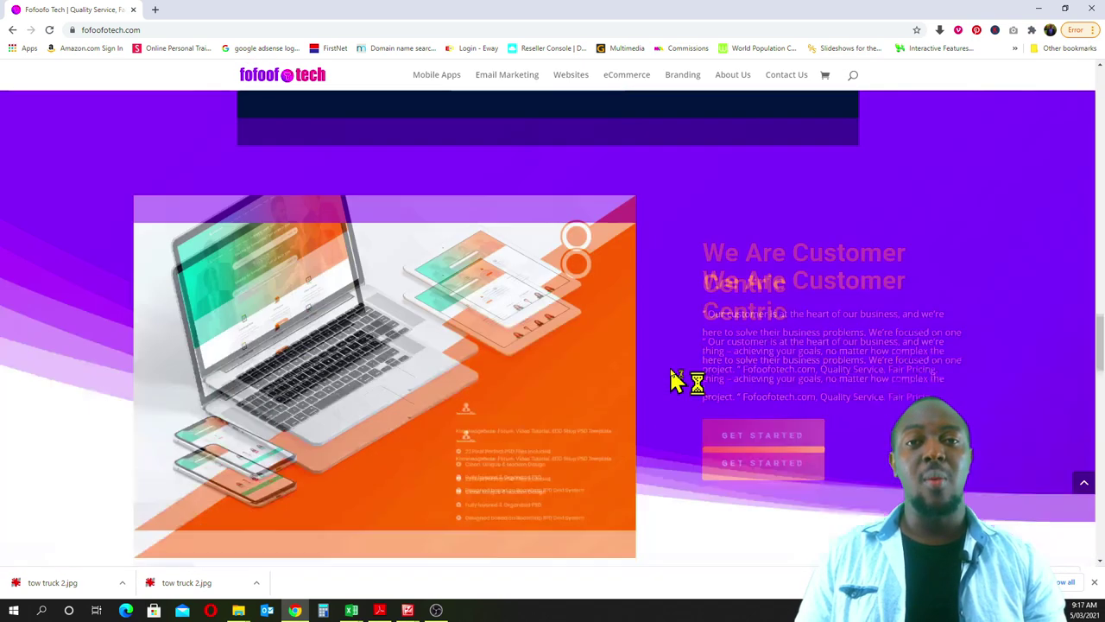
scroll(673, 380, down, 3)
scroll(673, 380, down, 2)
scroll(673, 380, down, 2)
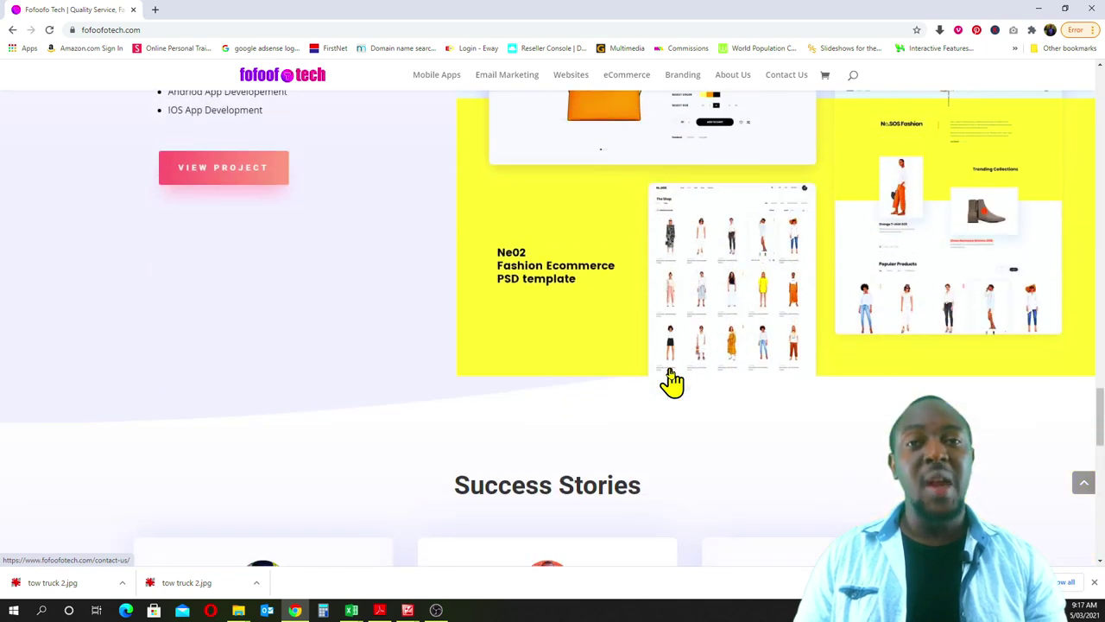
scroll(671, 378, down, 3)
scroll(671, 378, down, 2)
scroll(671, 379, down, 3)
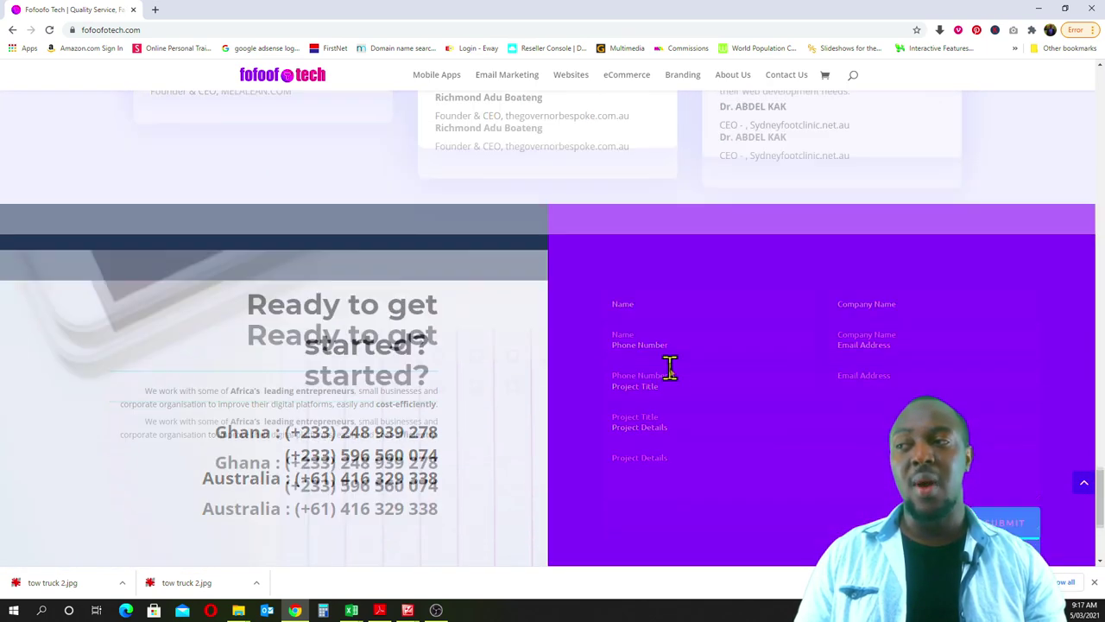
scroll(671, 367, down, 1)
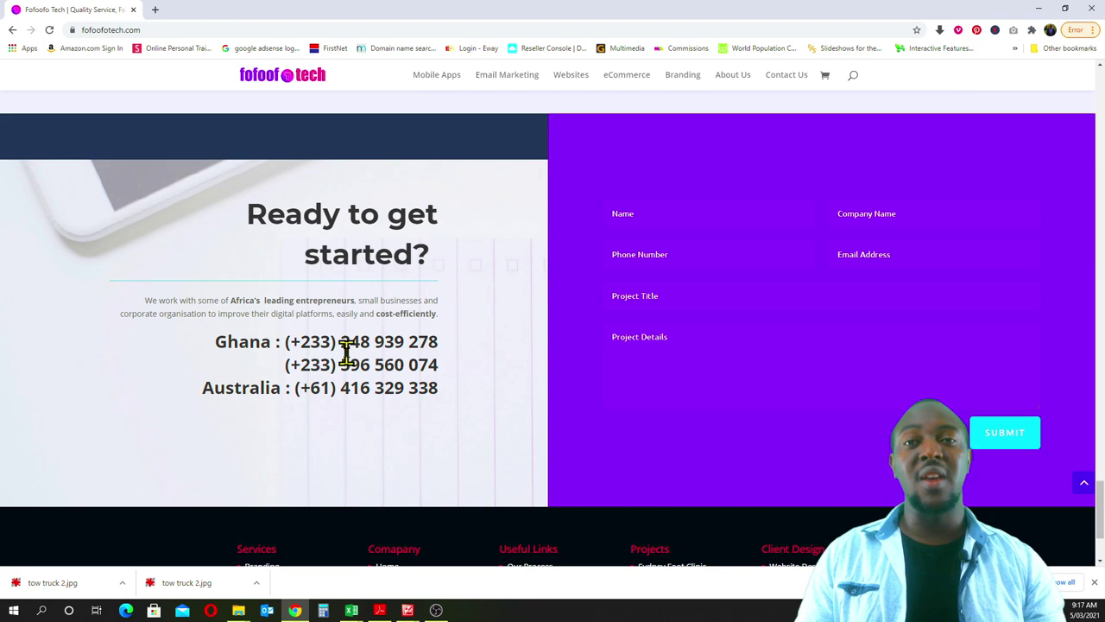
scroll(393, 341, down, 3)
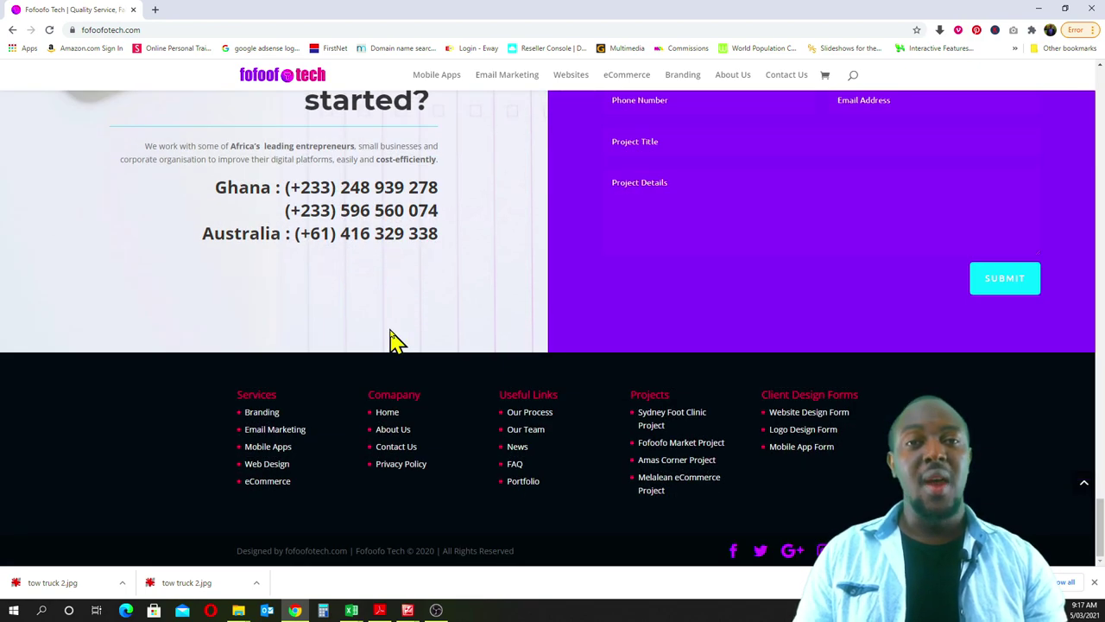
scroll(392, 341, up, 10)
scroll(393, 341, up, 10)
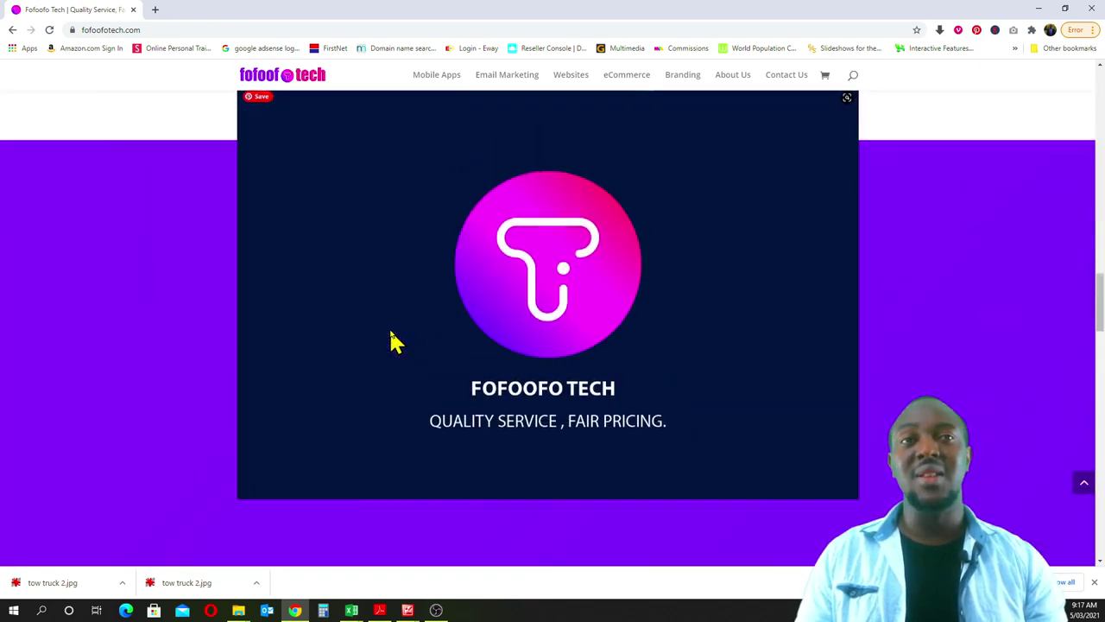
scroll(393, 341, down, 1)
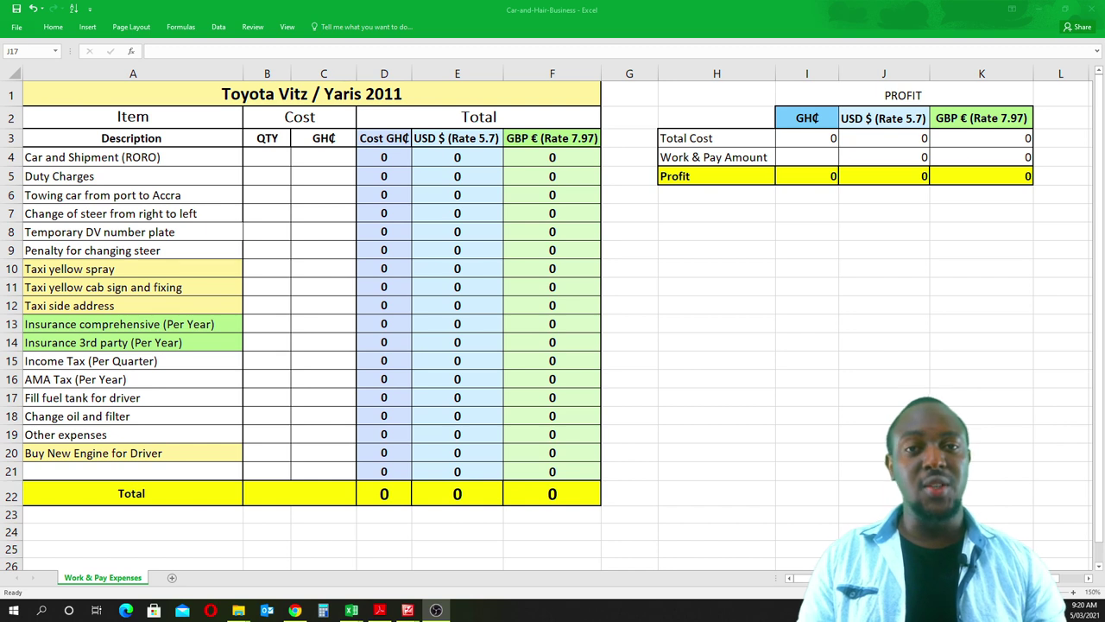
click(133, 157)
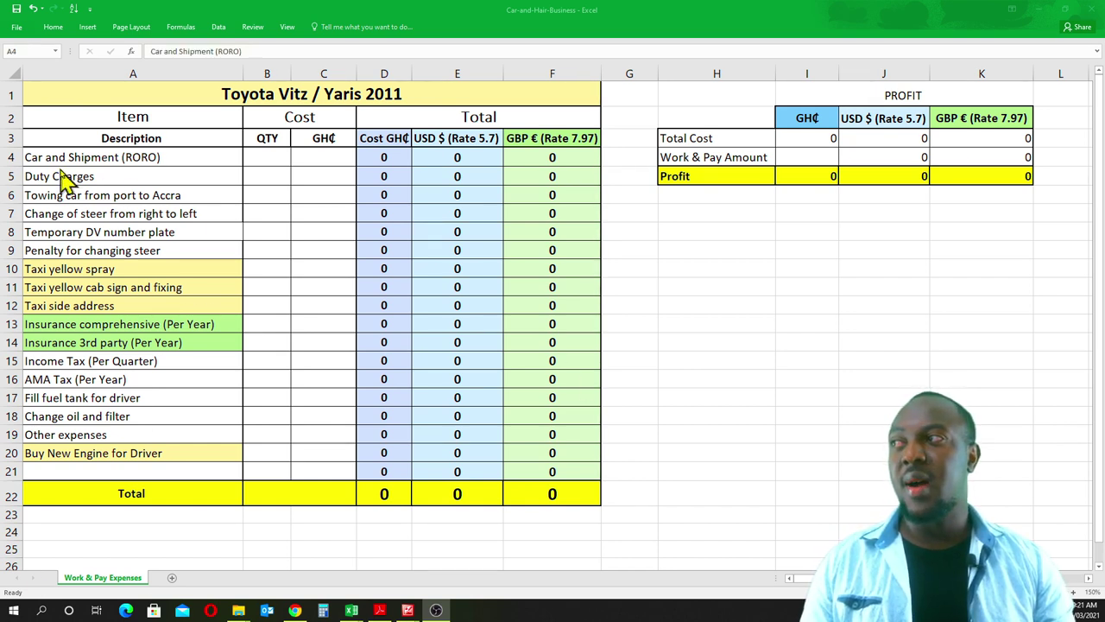
click(95, 160)
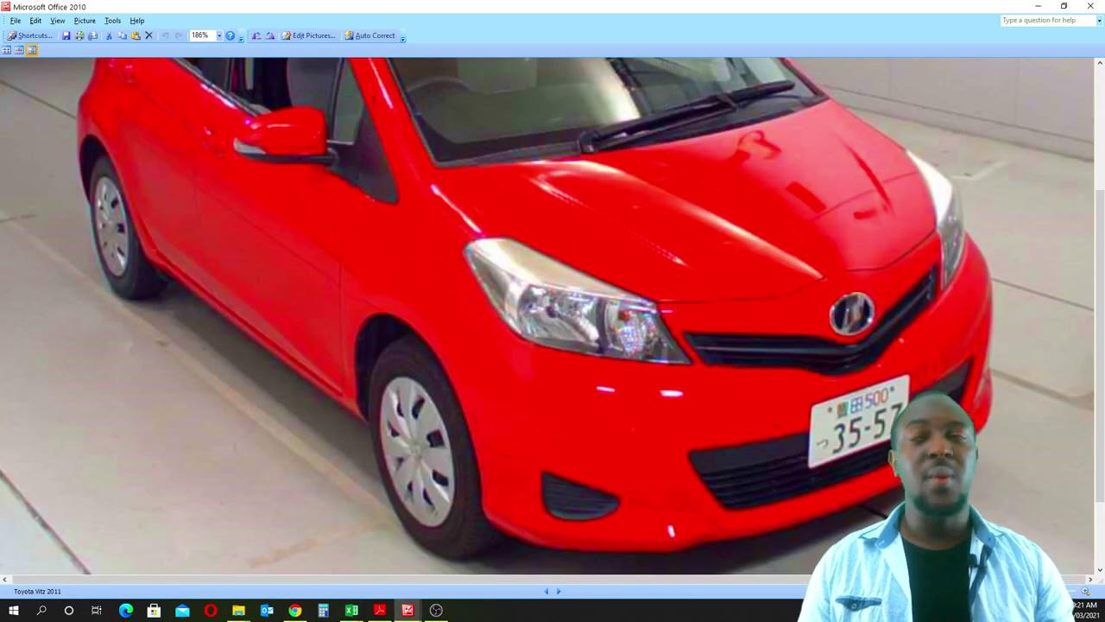
- Pan the enlarged Toyota Vitz 2011 photo, then move to the toyota-yaris-10 picture
mouse_move(740, 366)
mouse_down()
mouse_move(725, 330)
mouse_move(720, 348)
mouse_up()
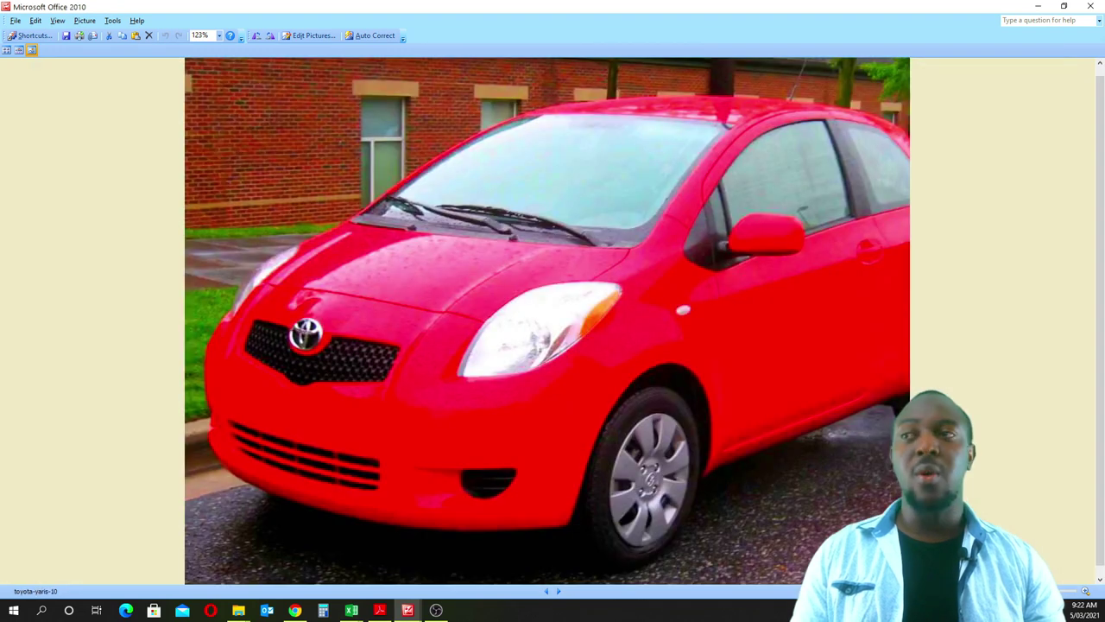
mouse_move(309, 338)
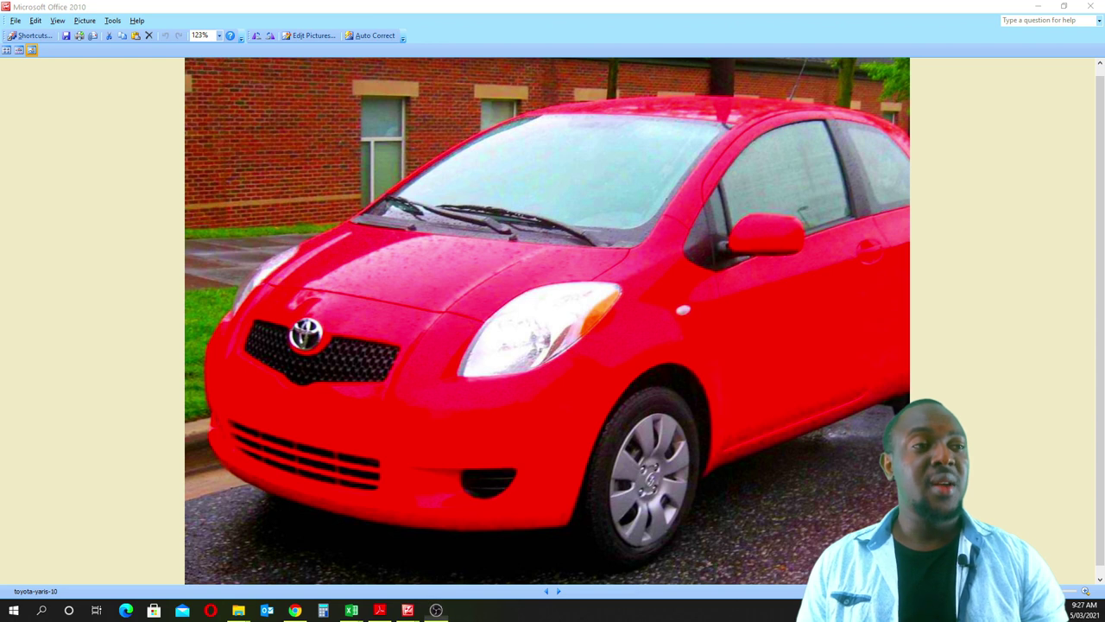
- Advance to the next picture, the Toyota Vitz 2011 photo
key(Right)
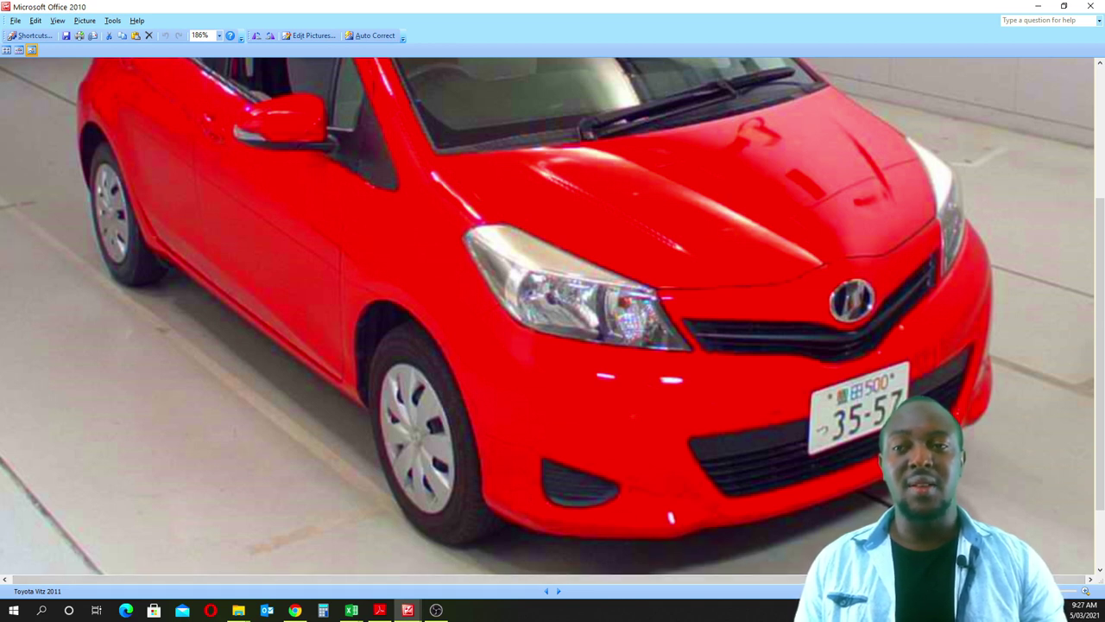
- Zoom out so the whole Toyota Vitz 2011 photo fits the window
scroll(553, 311, down, 3)
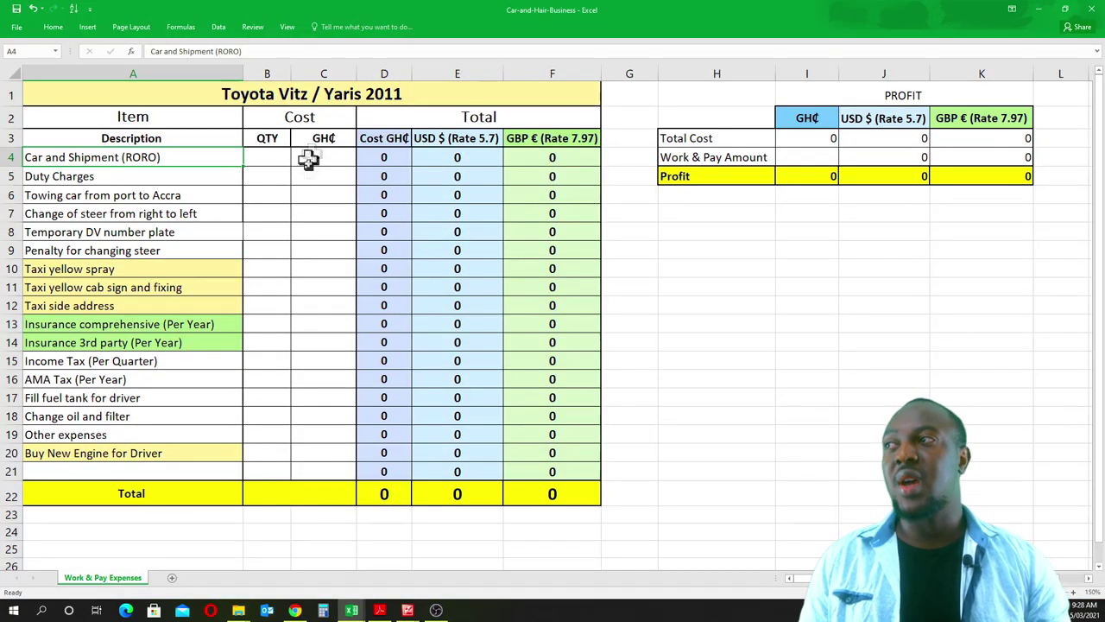
- Enter quantity 1 and price 17500 GH₵ for Car and Shipment (RORO)
click(271, 159)
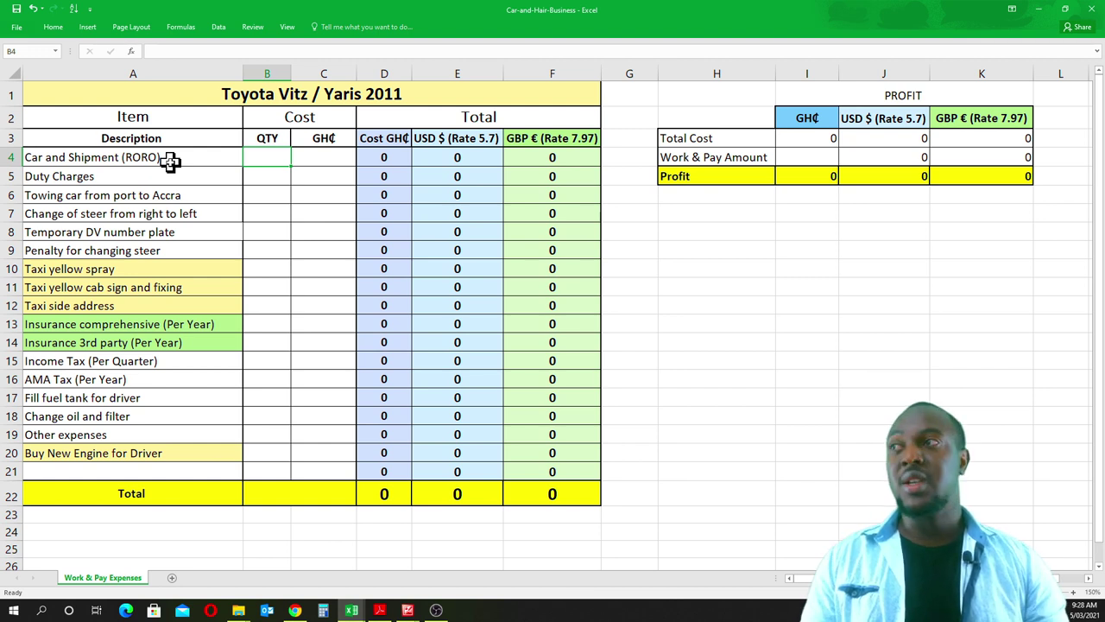
text(1)
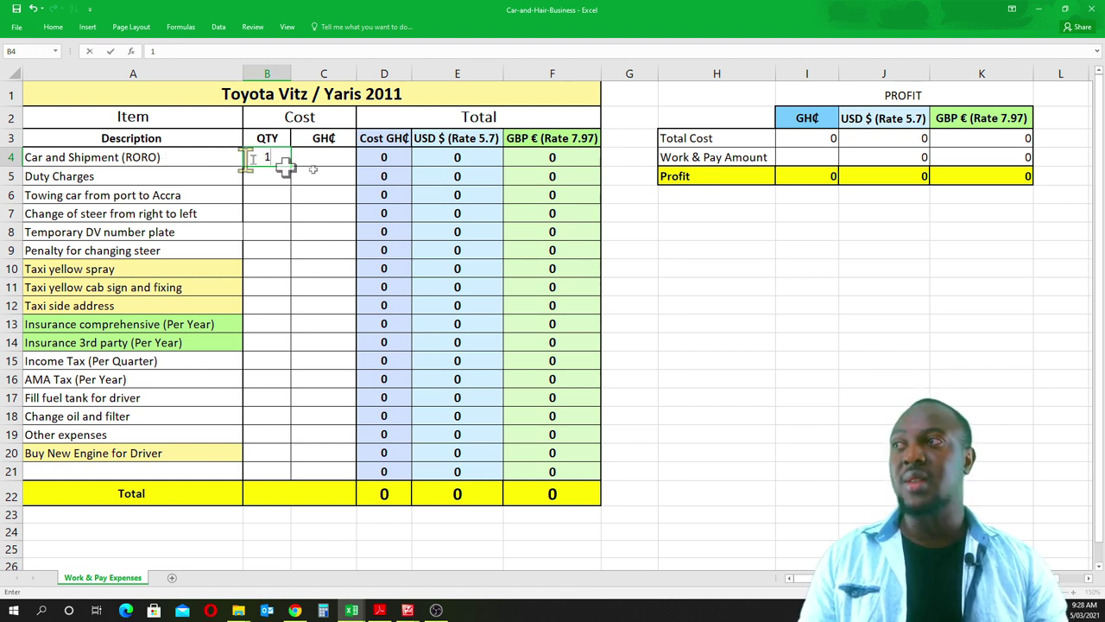
click(329, 156)
text(1)
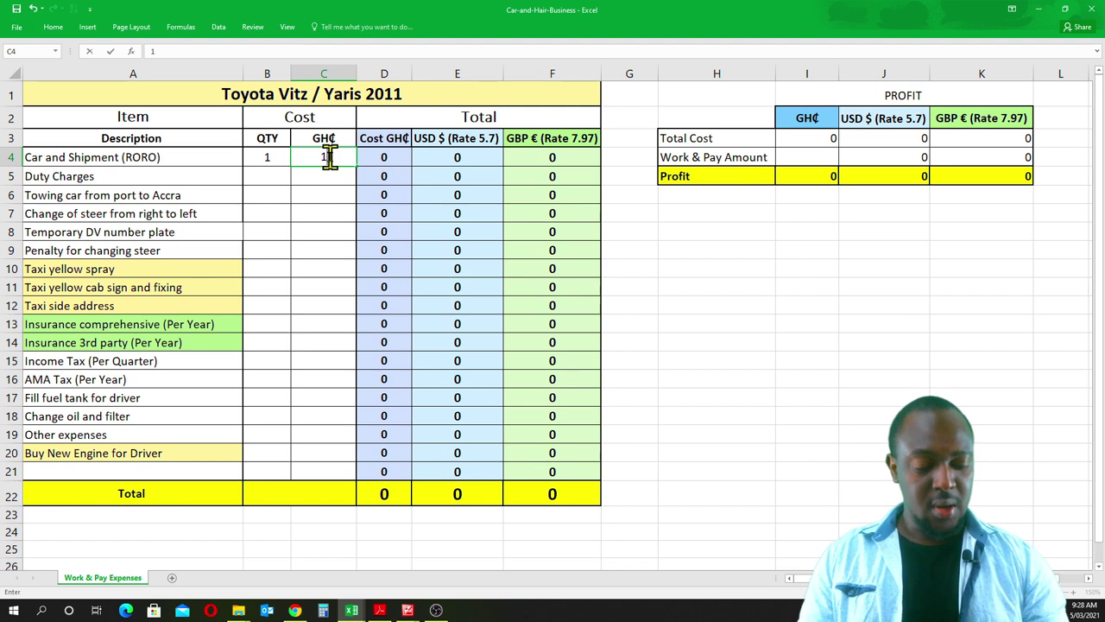
text(7)
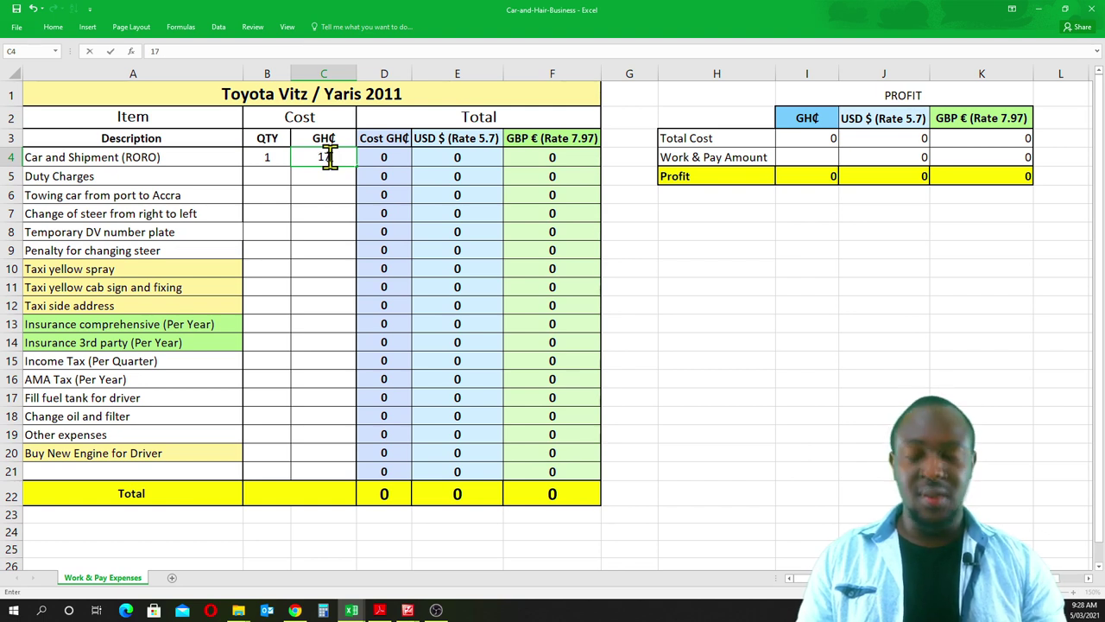
text(500)
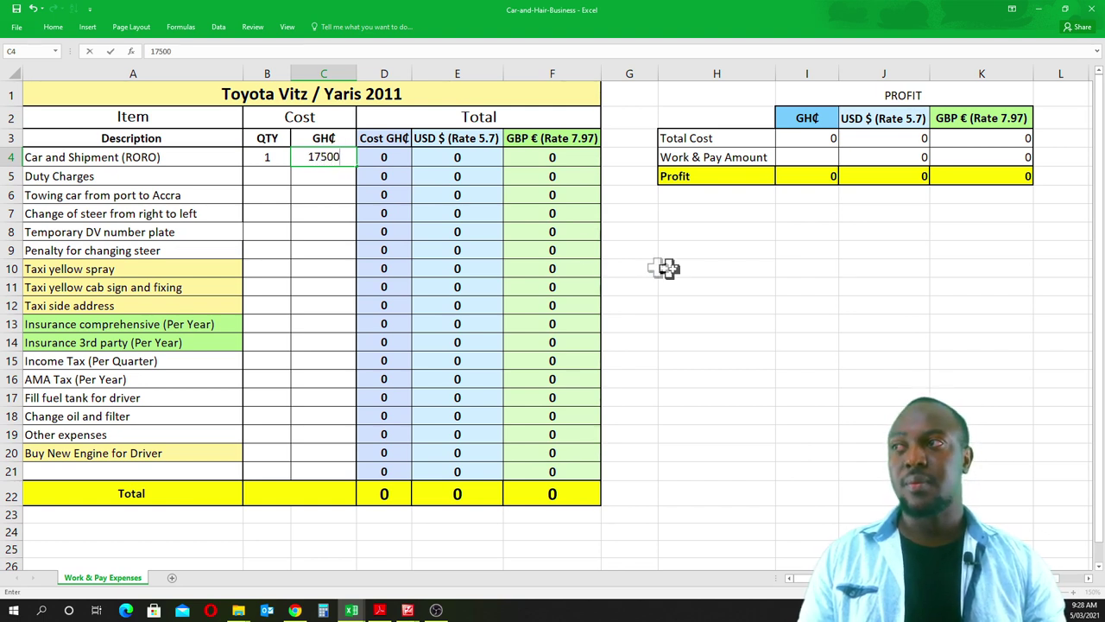
click(664, 267)
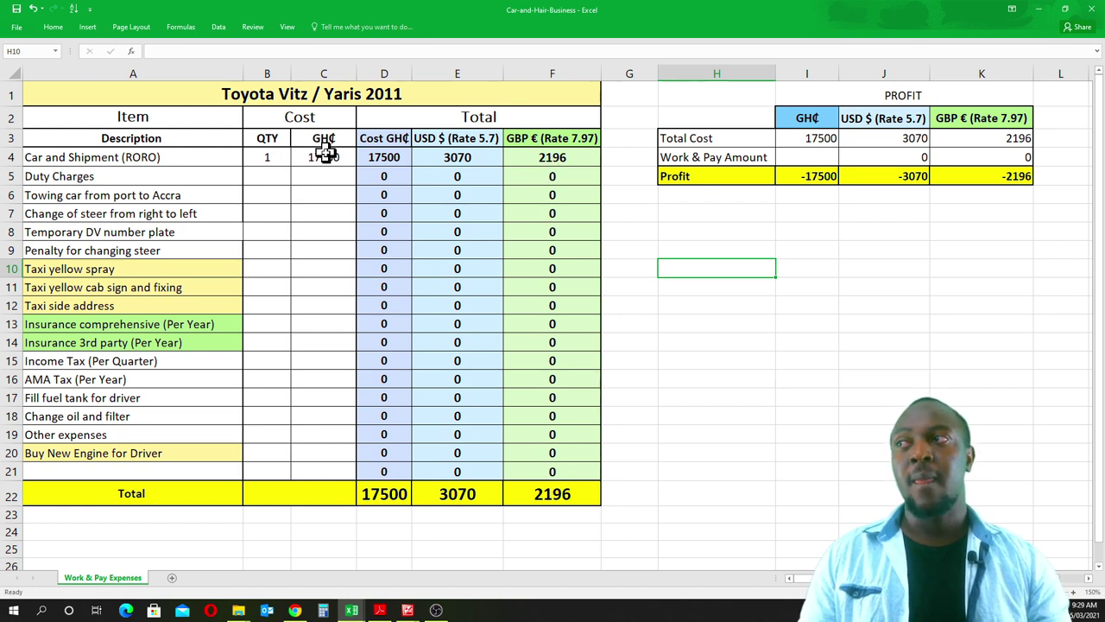
- Change the RORO quantity to 2 to show totals recalculating, then set it back to 1
click(269, 157)
text(2)
click(312, 213)
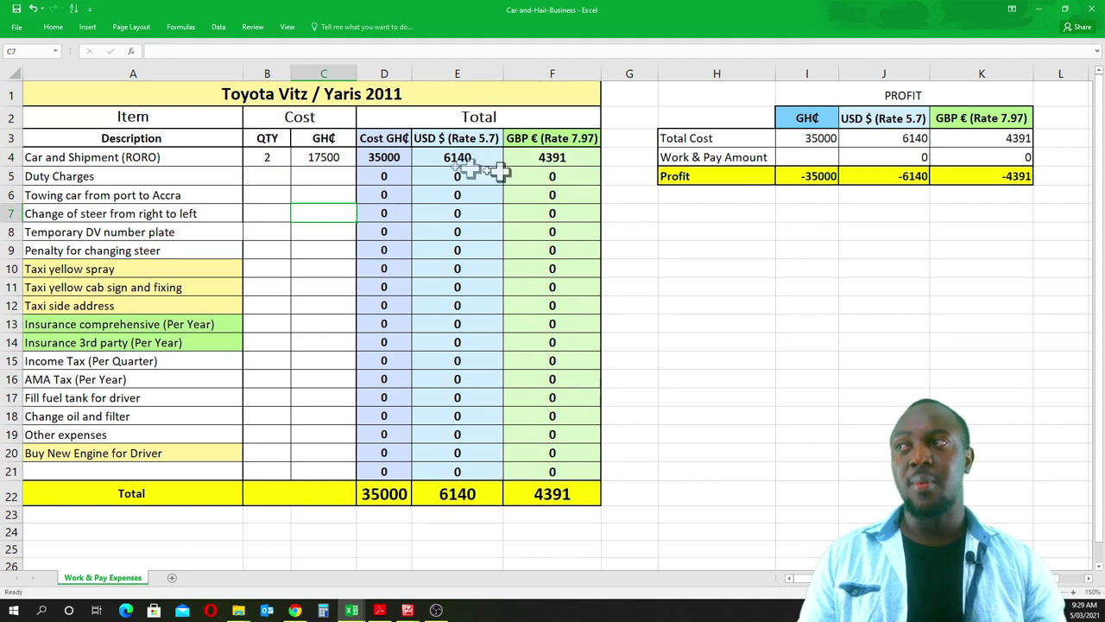
click(259, 158)
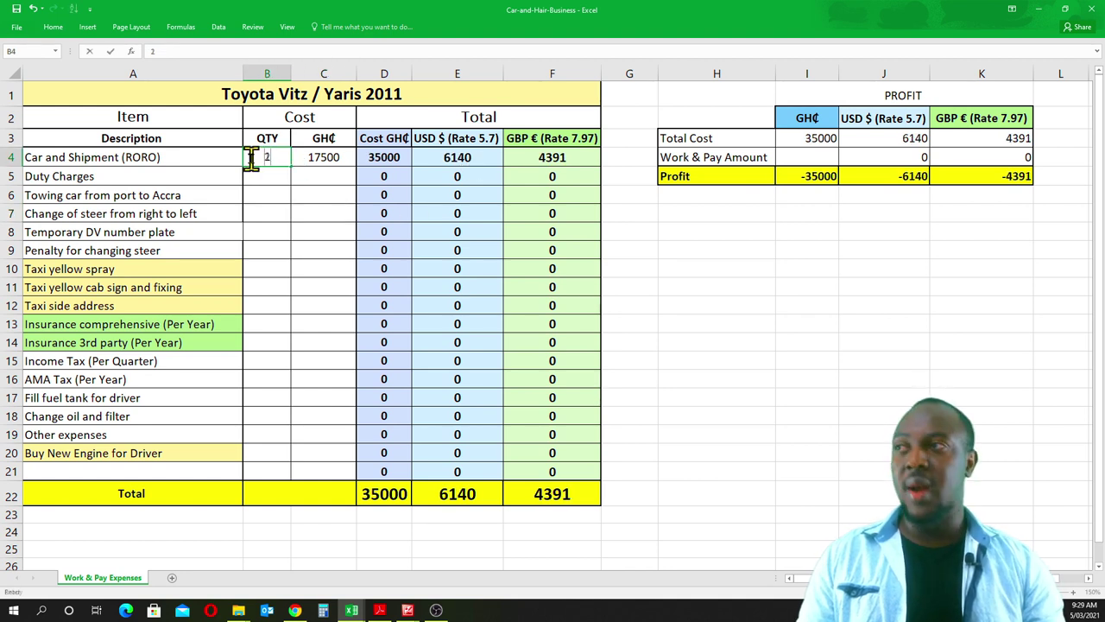
text(1)
click(318, 213)
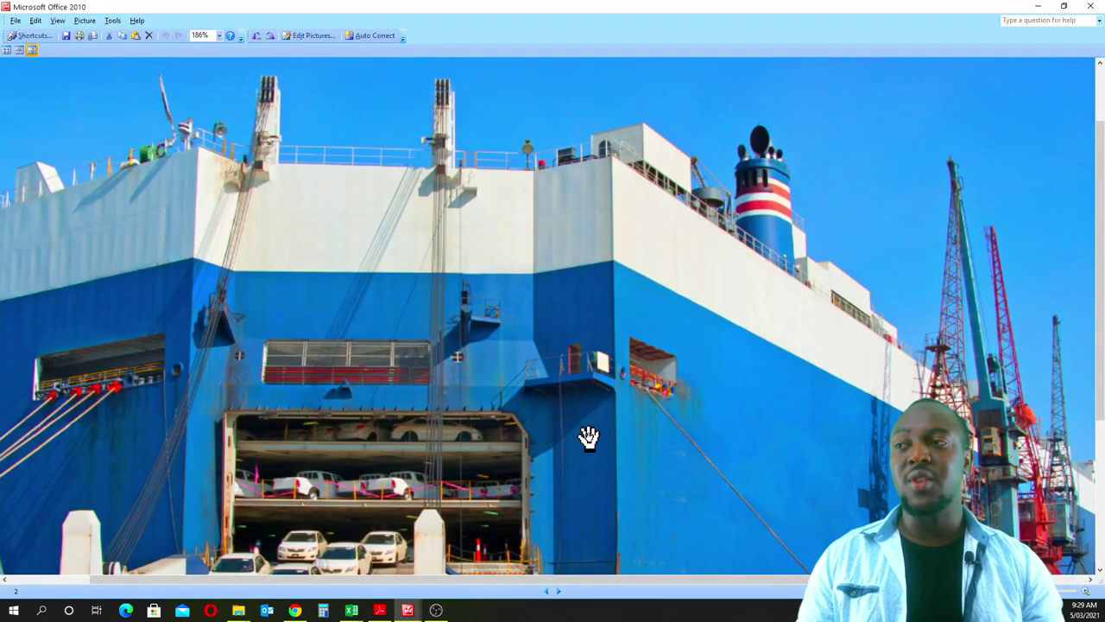
- Pan the ship photo to show cars on its unloading ramp, then advance to the container photo
mouse_move(587, 437)
mouse_down()
mouse_move(586, 372)
mouse_move(592, 397)
mouse_up()
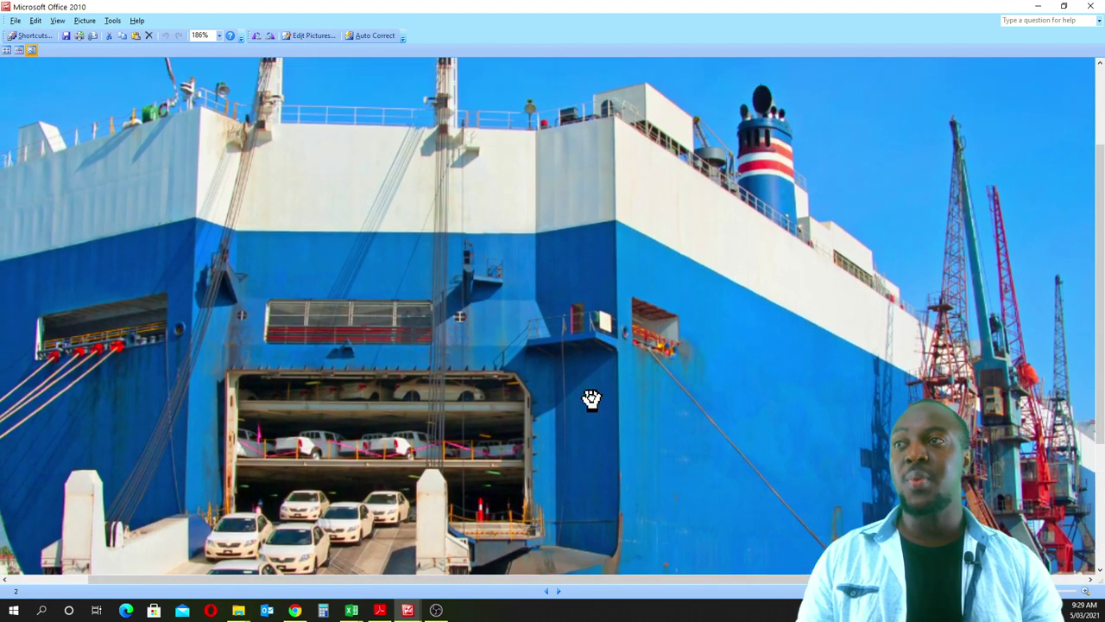
drag(593, 469, 623, 340)
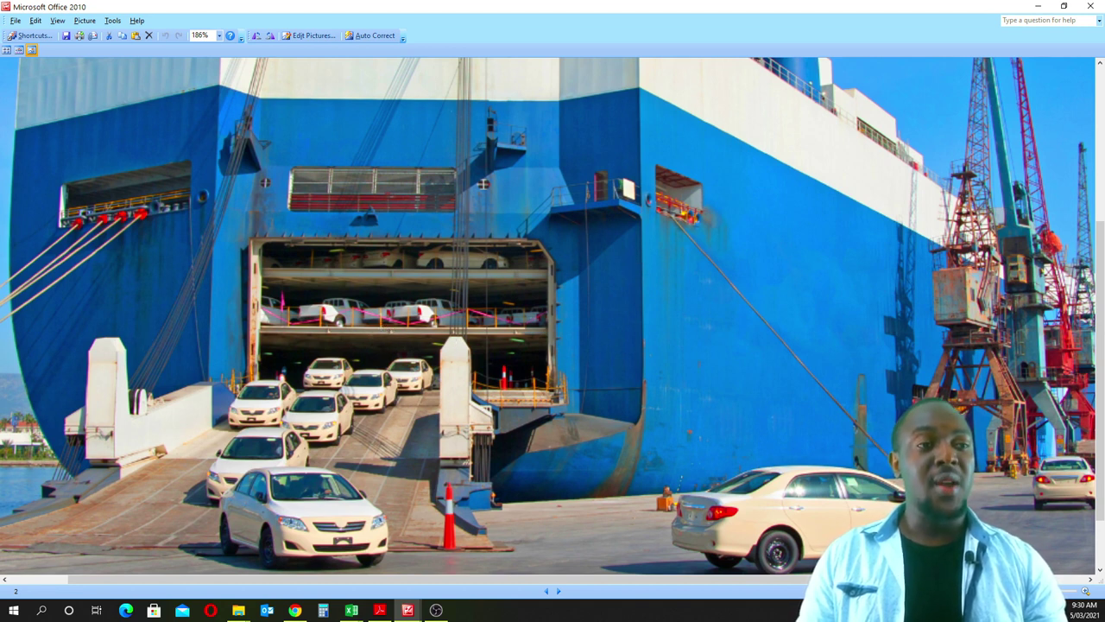
key(Right)
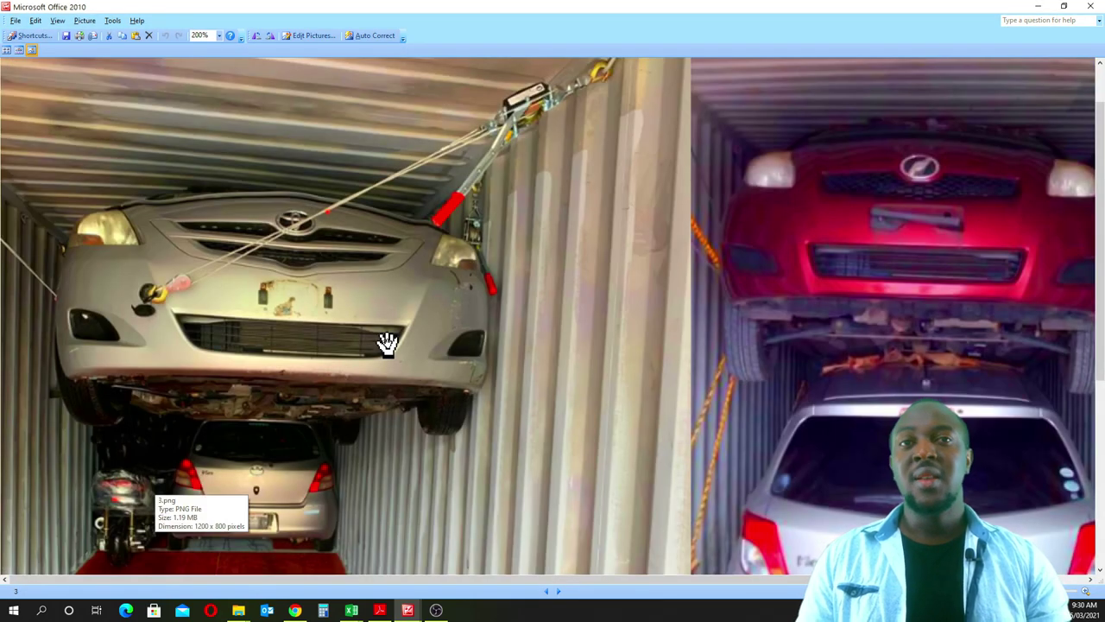
- Pan the 3.png container photo over both strapped cars, flip to the ship photo and back, then minimize Picture Manager
mouse_move(387, 336)
mouse_down()
mouse_move(361, 370)
mouse_move(377, 260)
mouse_up()
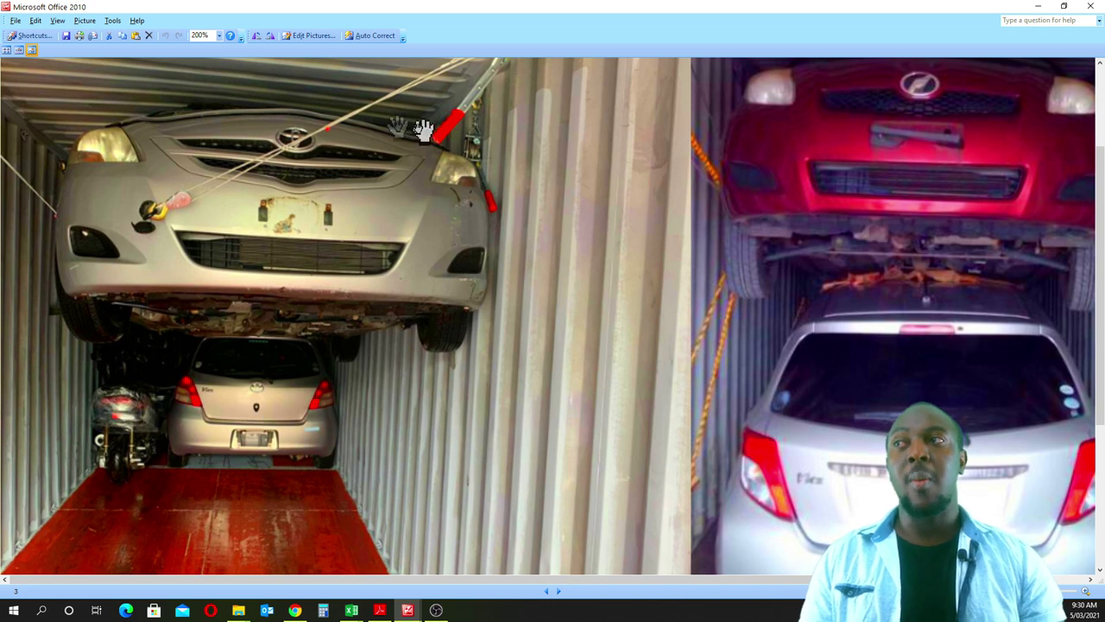
drag(435, 279, 432, 365)
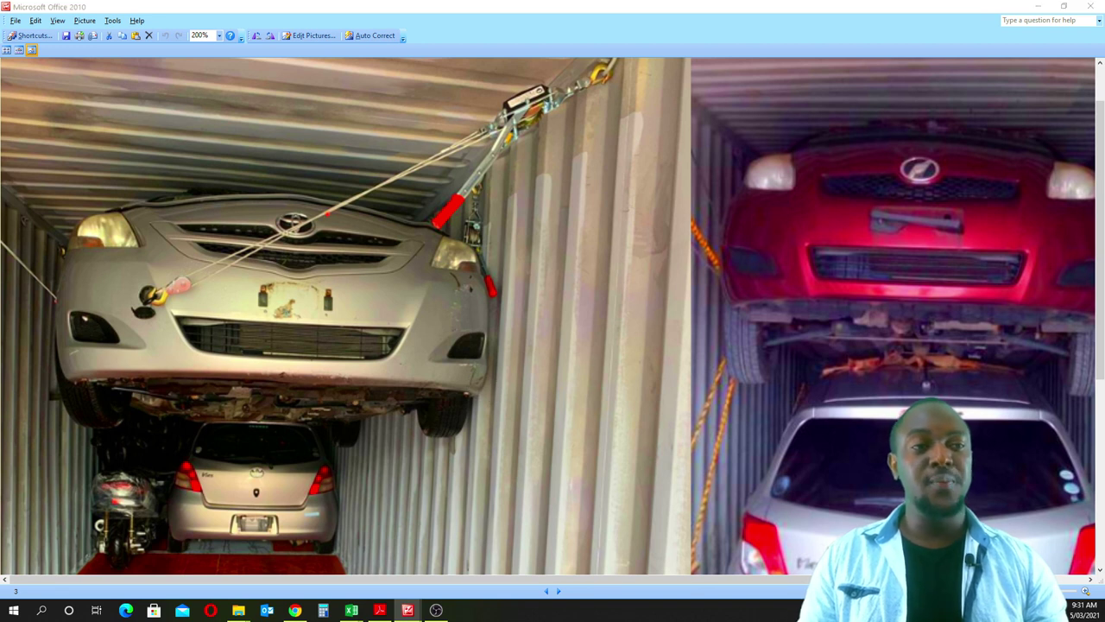
key(Left)
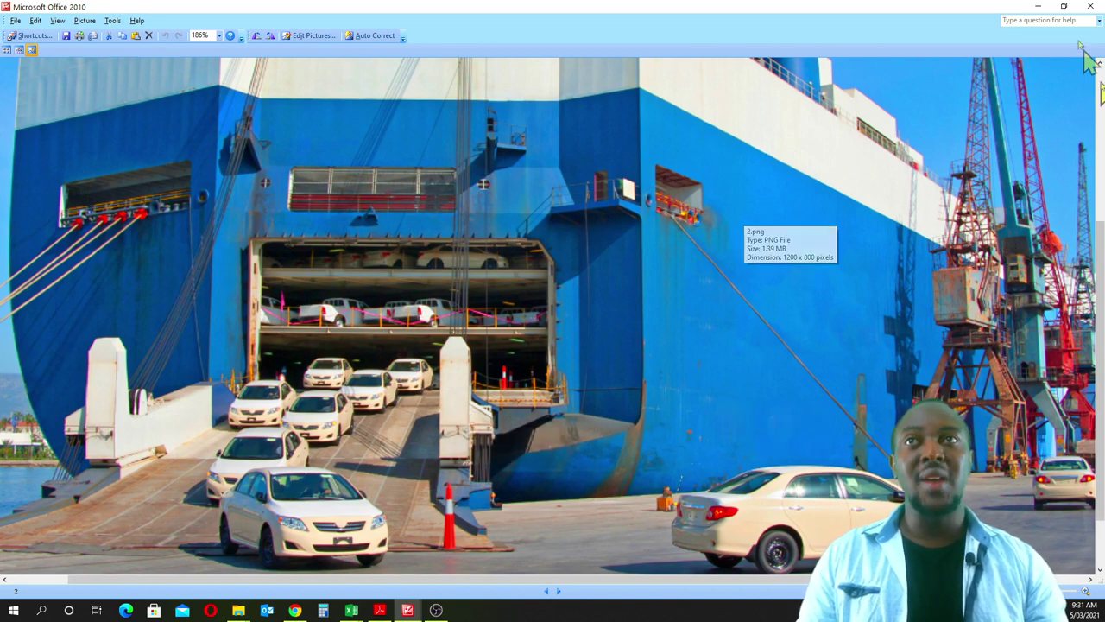
key(Right)
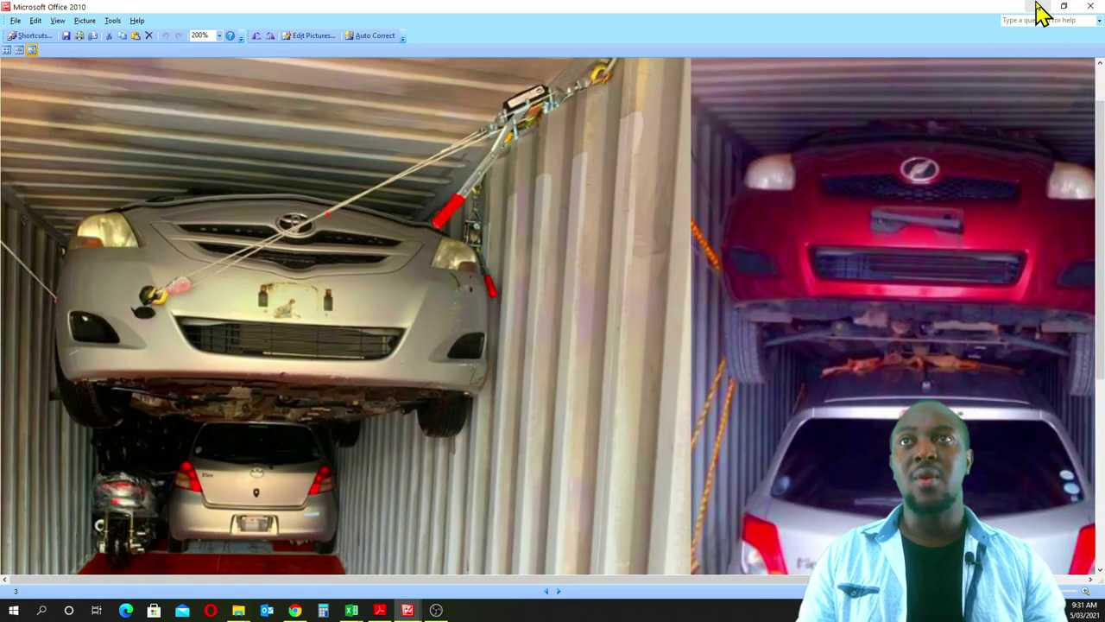
click(1039, 7)
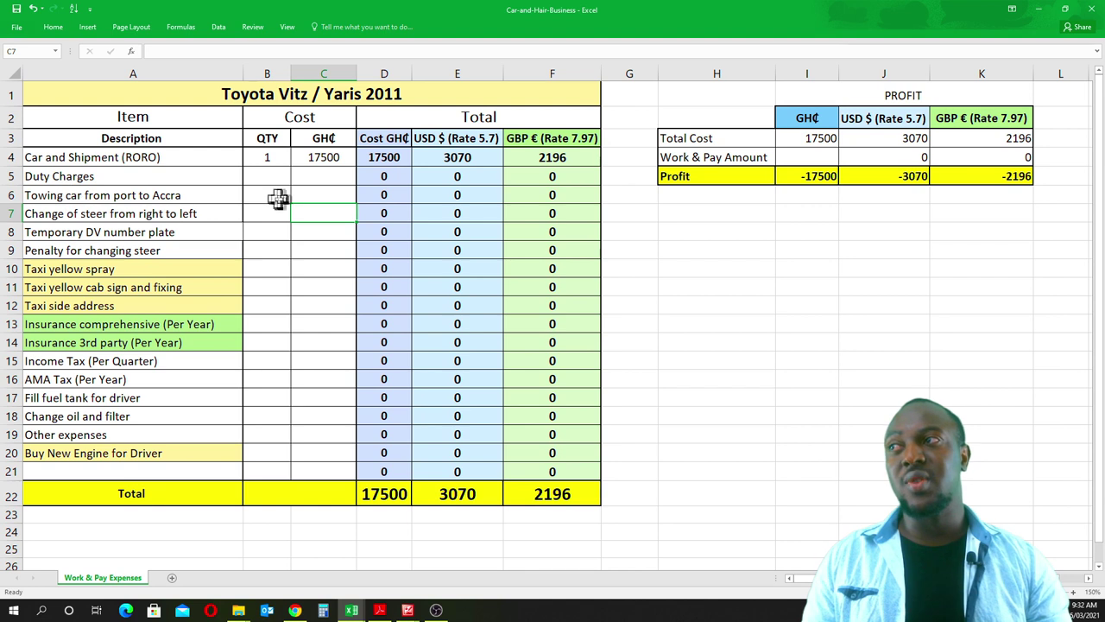
click(333, 181)
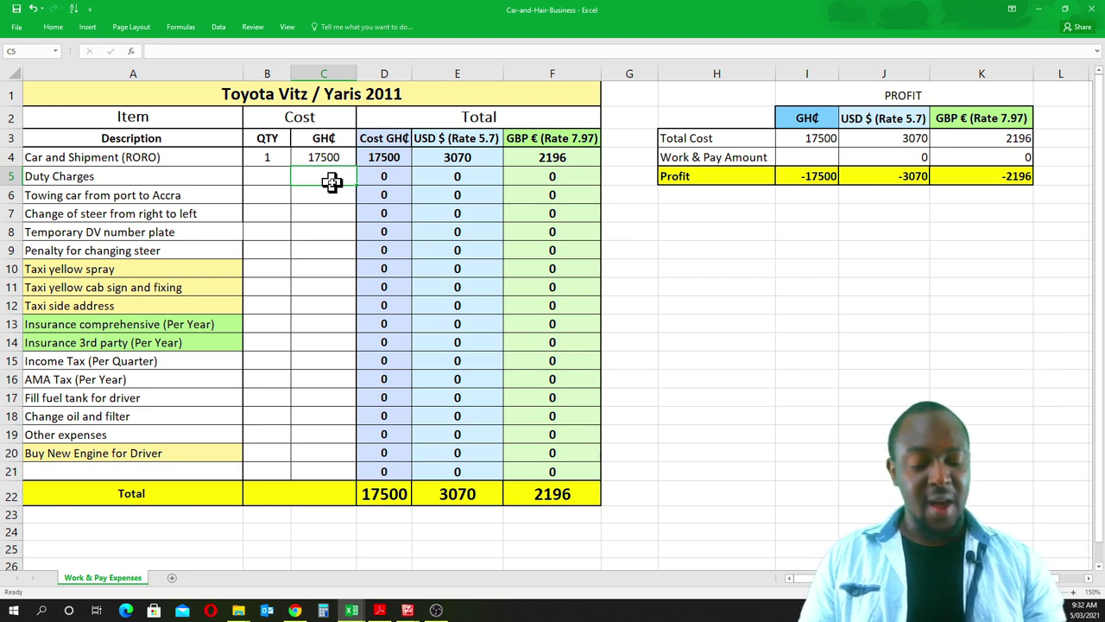
- Enter price 9000 GH₵ and quantity 1 for Duty Charges, then switch to the Fofoofo Tech site
text(9000)
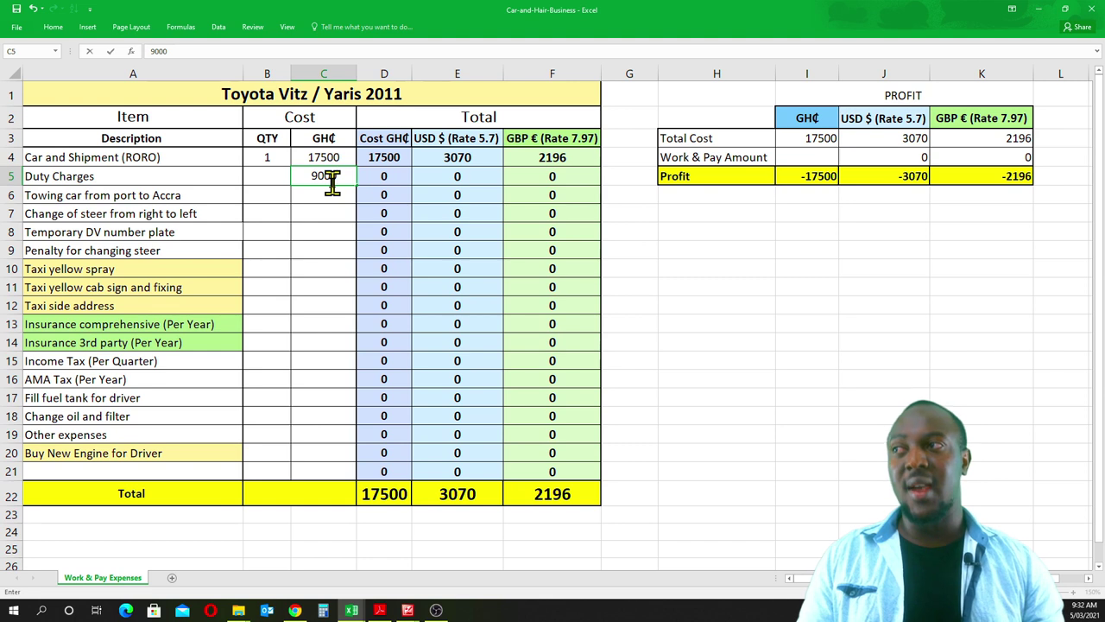
click(319, 208)
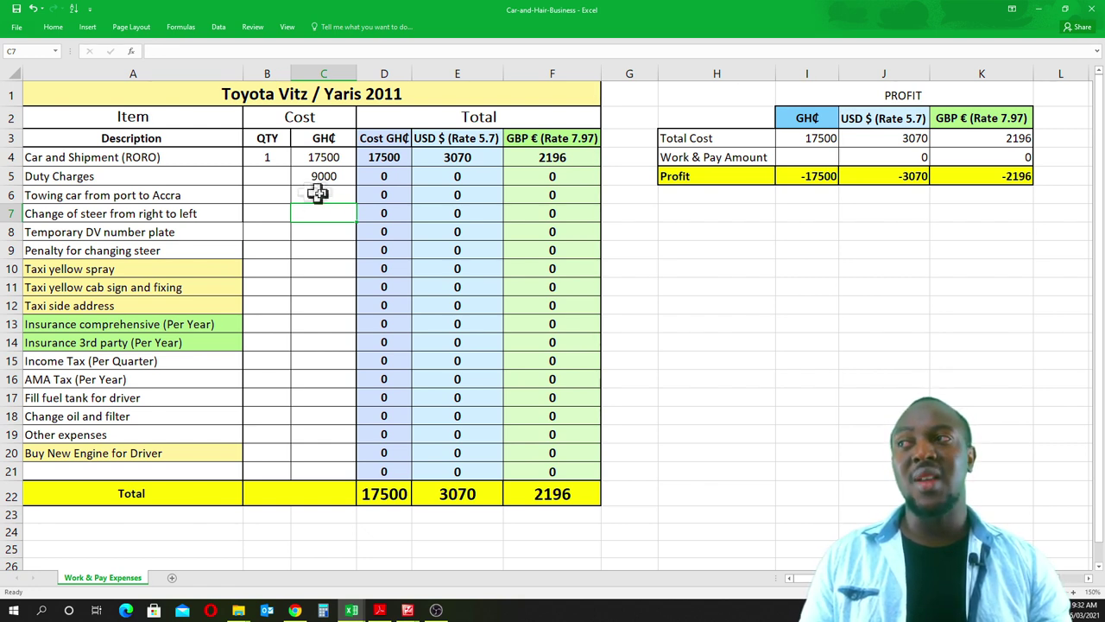
click(323, 177)
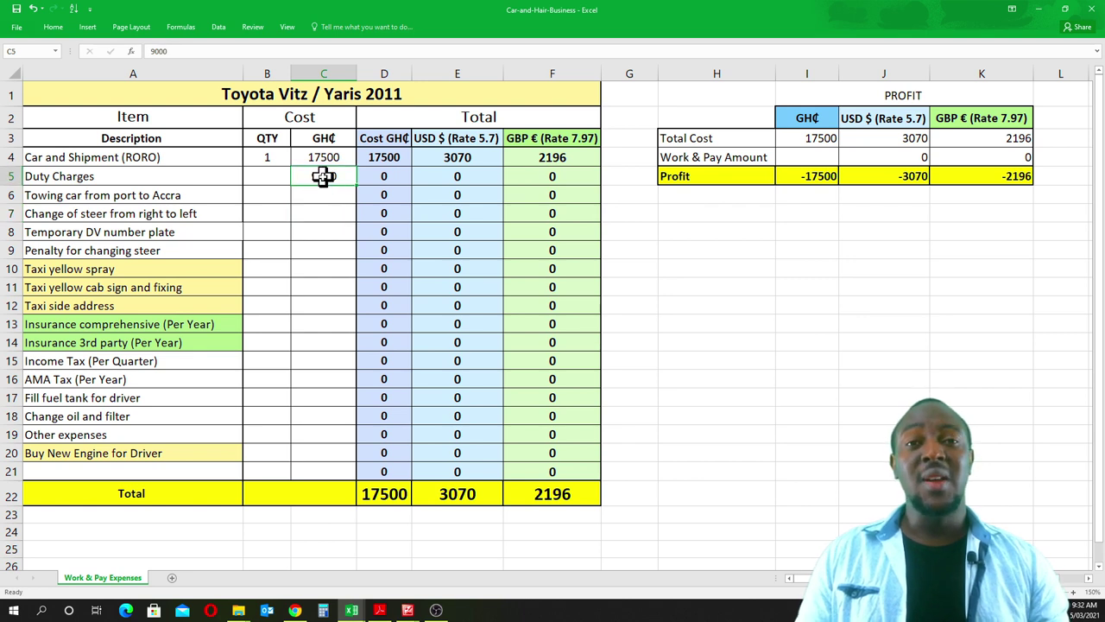
click(273, 183)
text(1)
click(323, 228)
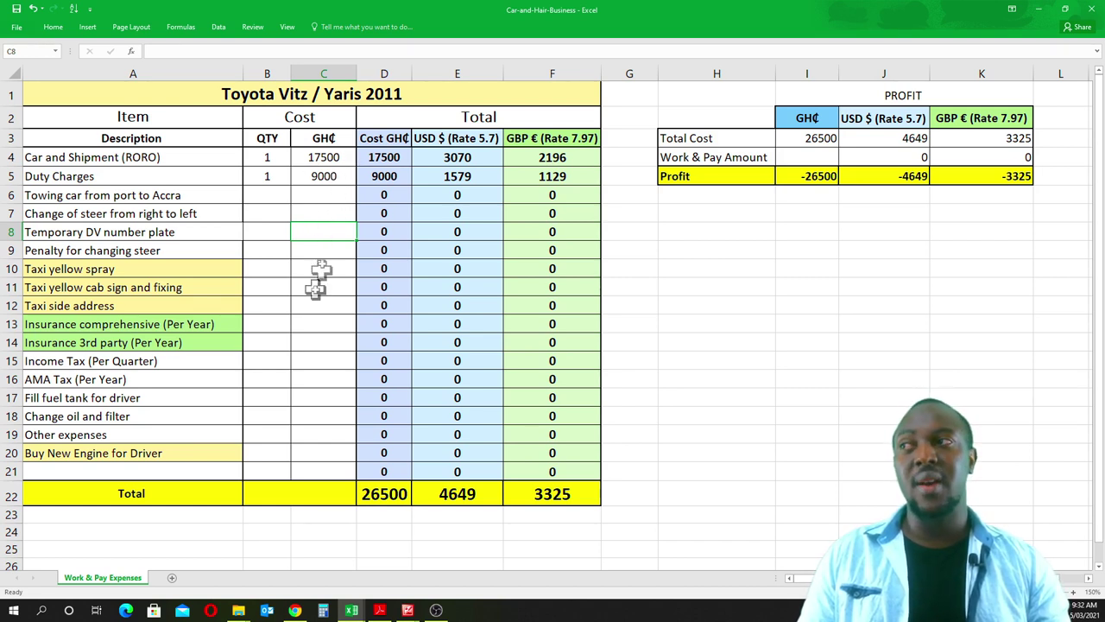
click(330, 184)
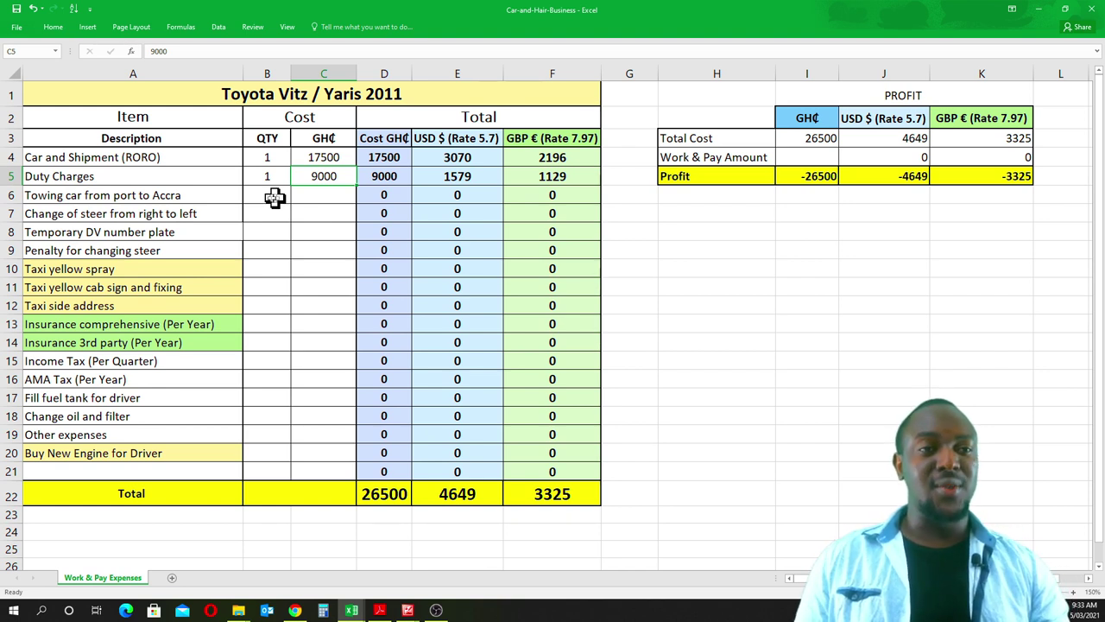
key(alt+Tab)
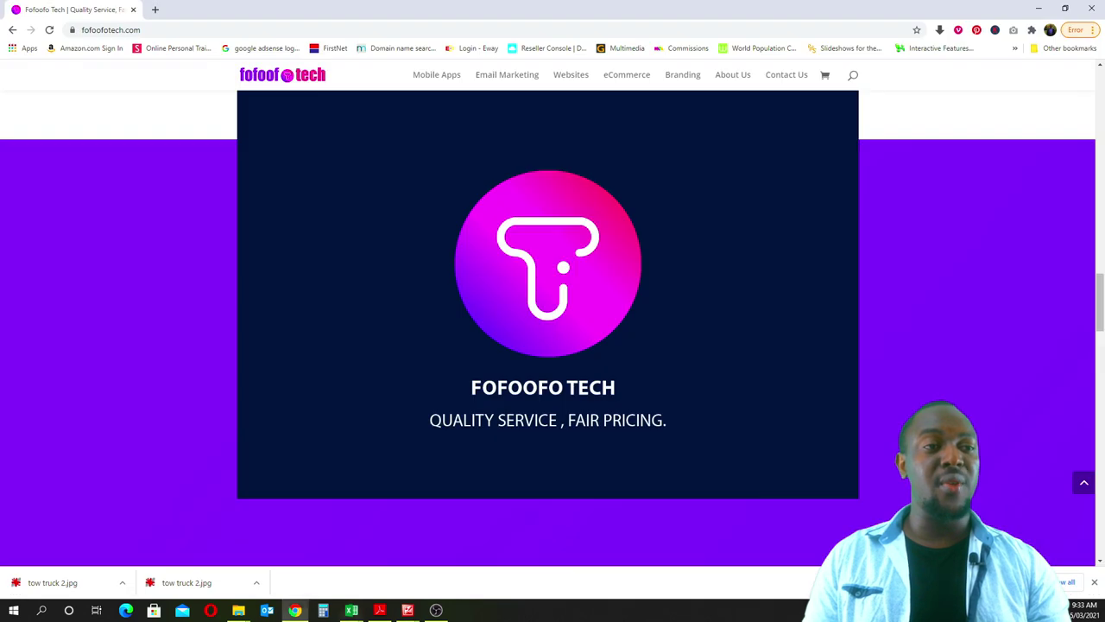
- Minimize the Chrome window showing the Fofoofo Tech page
click(1038, 8)
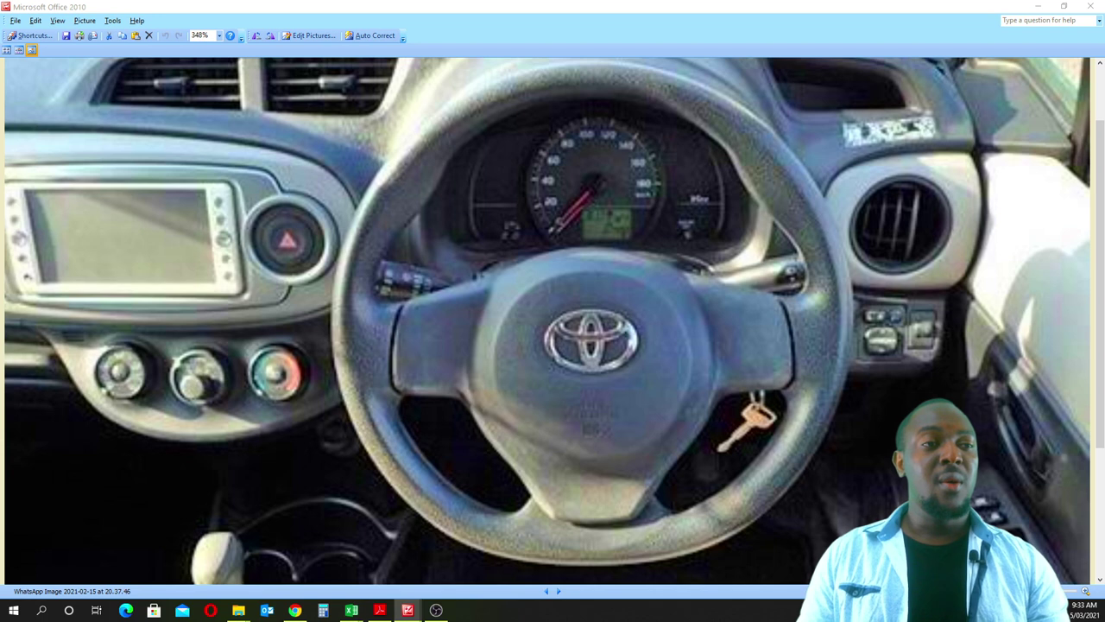
- Pan the tow truck photo, view 'tow truck 2', then return to 'tow truck'
key(alt+Tab)
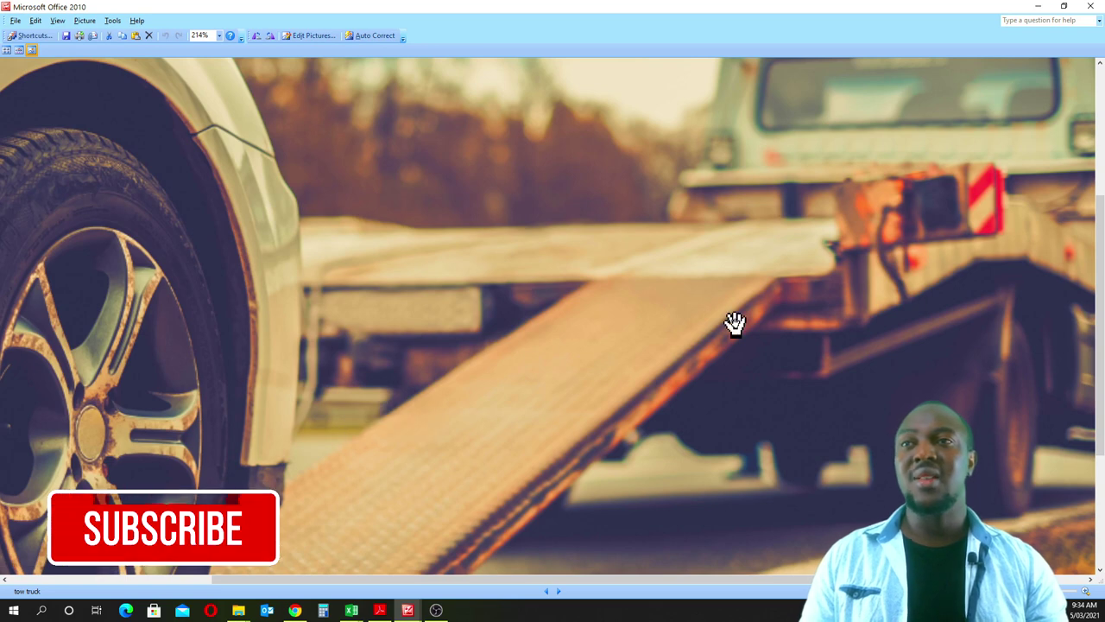
mouse_move(679, 388)
mouse_down()
mouse_move(784, 373)
mouse_move(844, 459)
mouse_move(617, 430)
mouse_move(706, 494)
mouse_move(703, 427)
mouse_up()
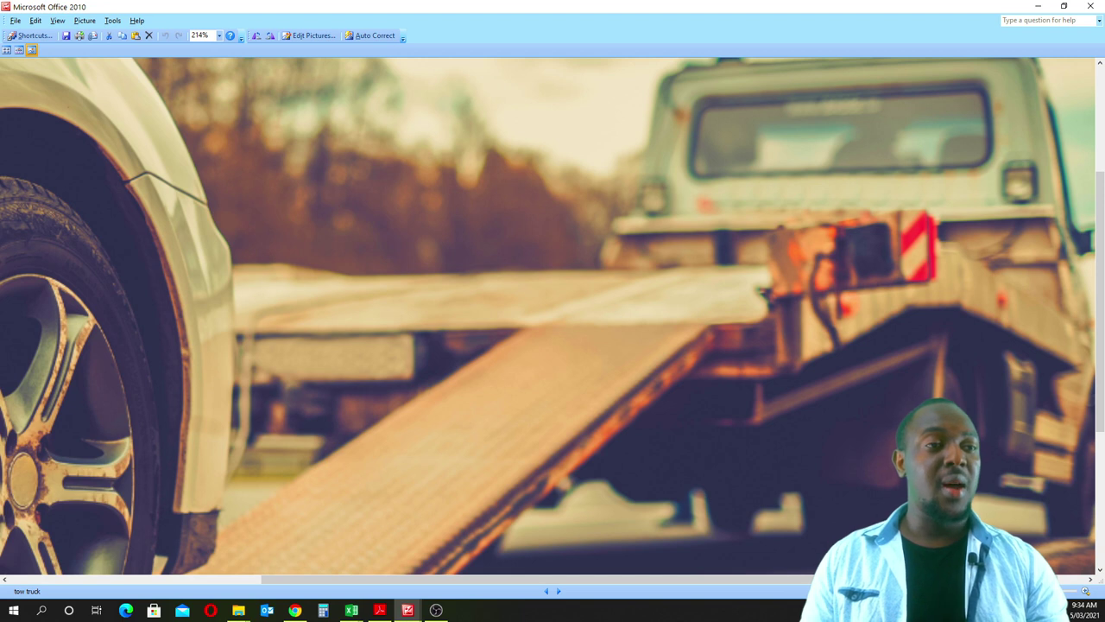
key(Right)
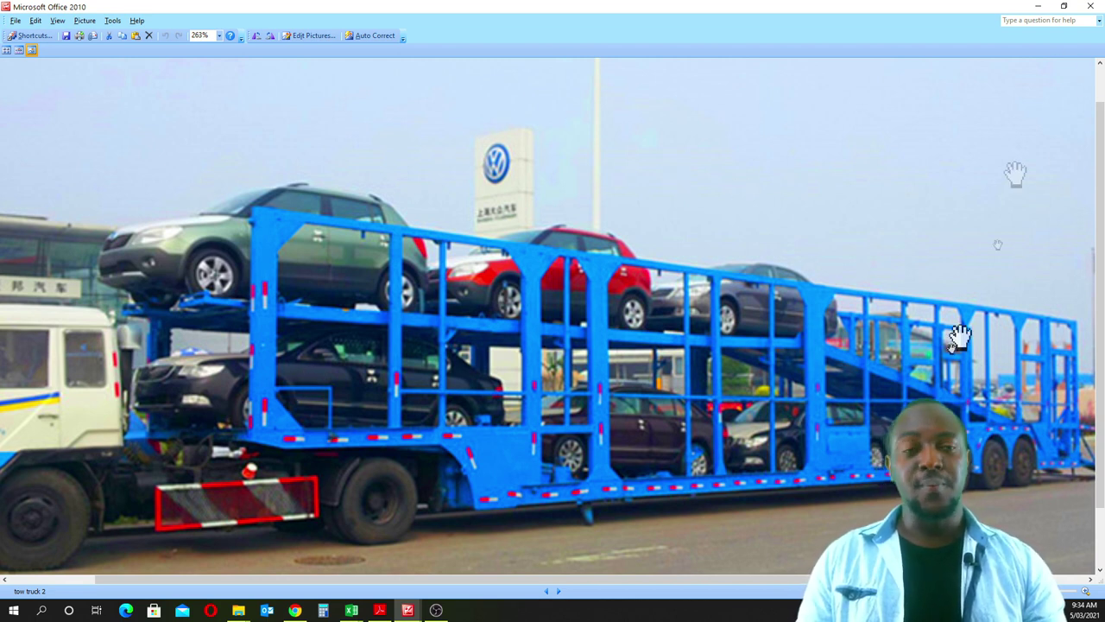
key(Left)
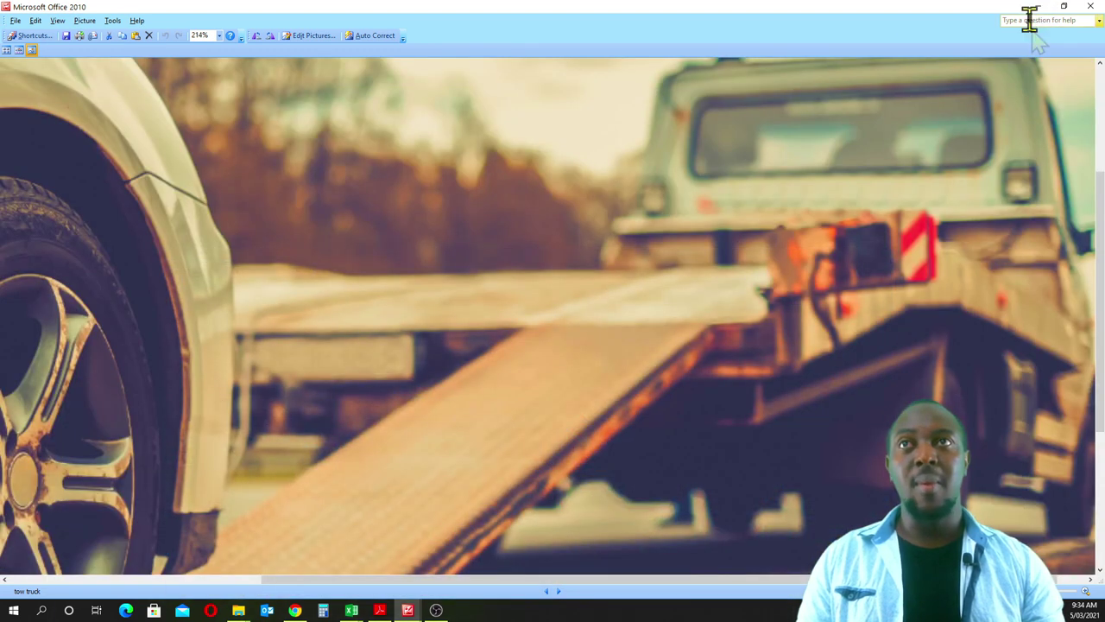
click(1038, 6)
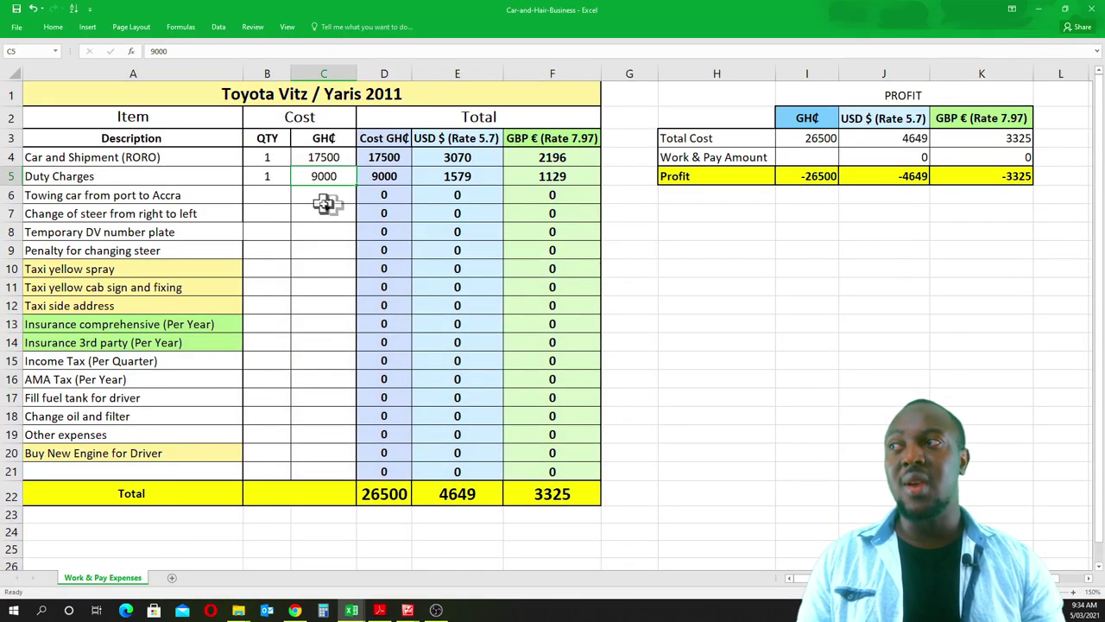
- Enter quantity 1 and a 300 GH₵ cost for towing from port to Accra in row 6
click(280, 199)
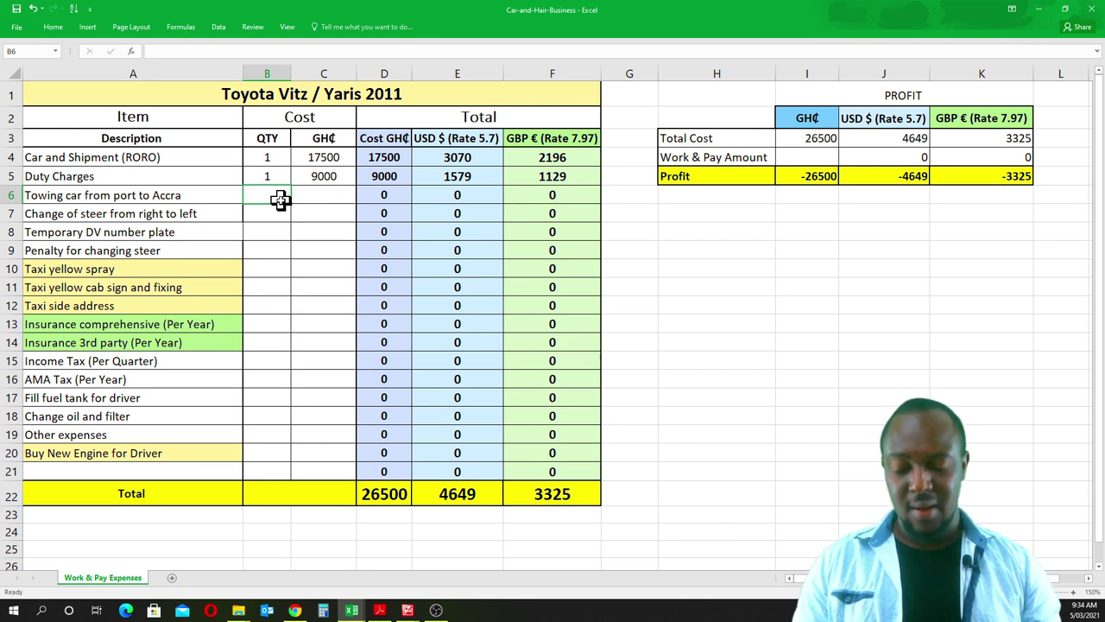
text(1)
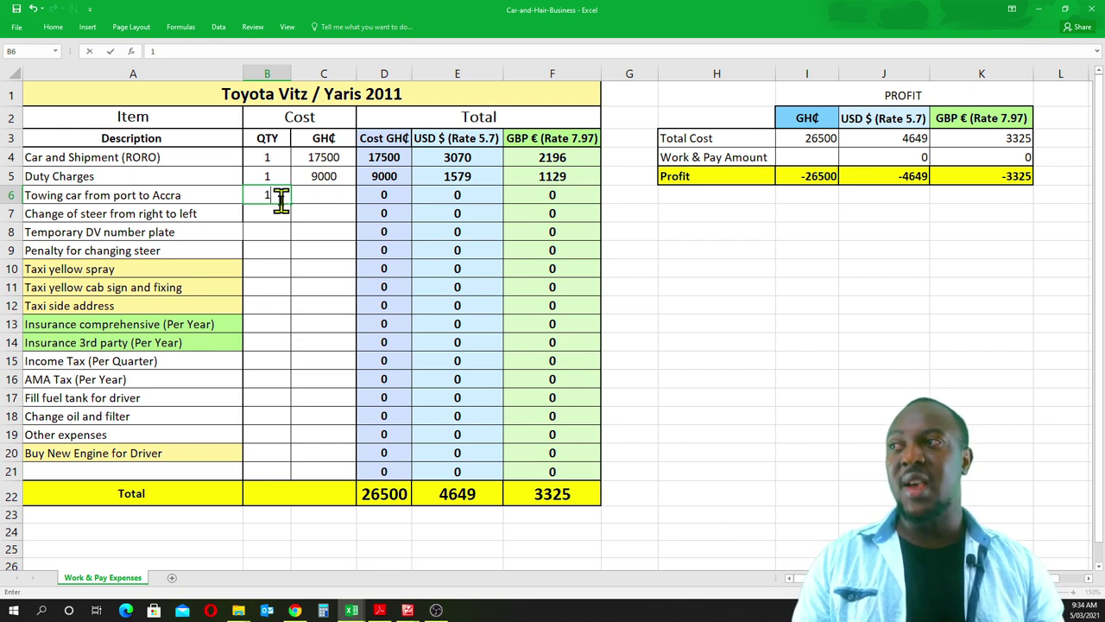
click(333, 202)
text(300)
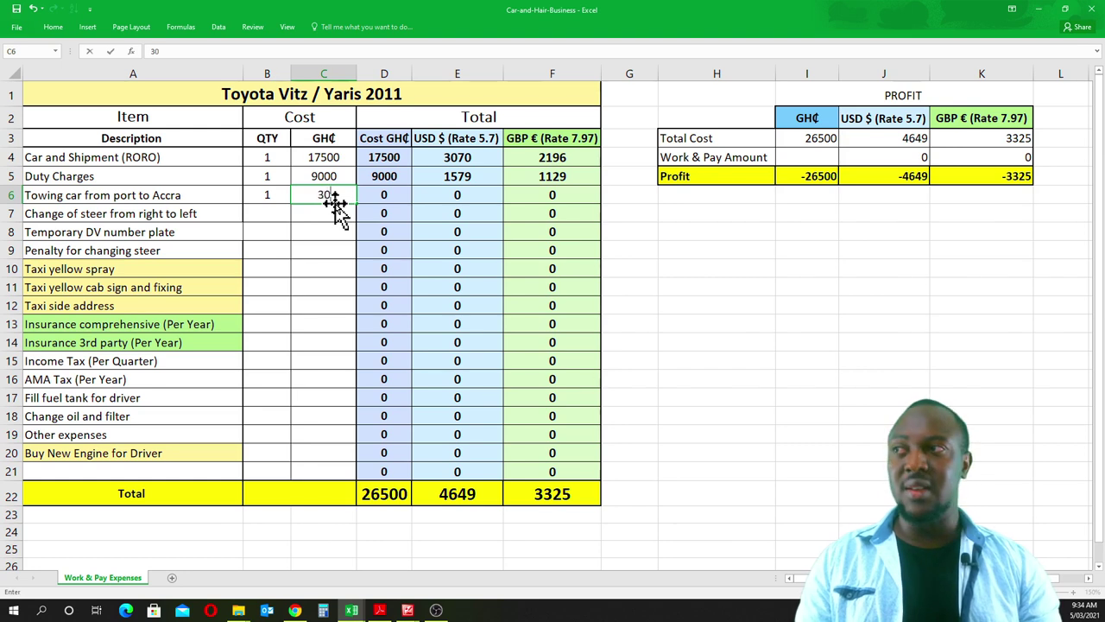
click(330, 216)
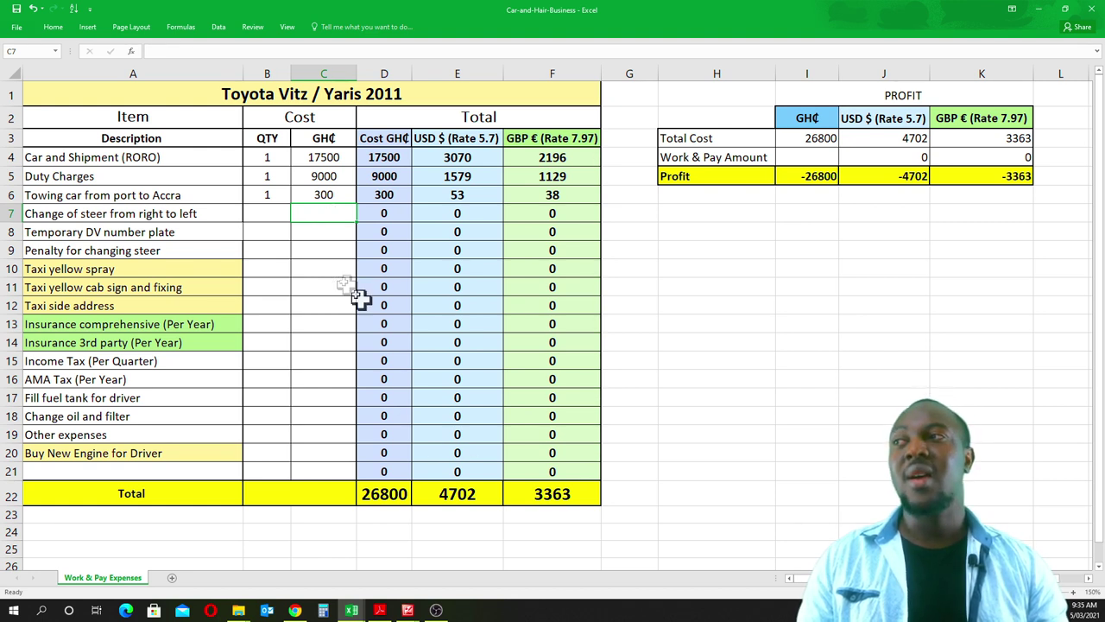
click(328, 199)
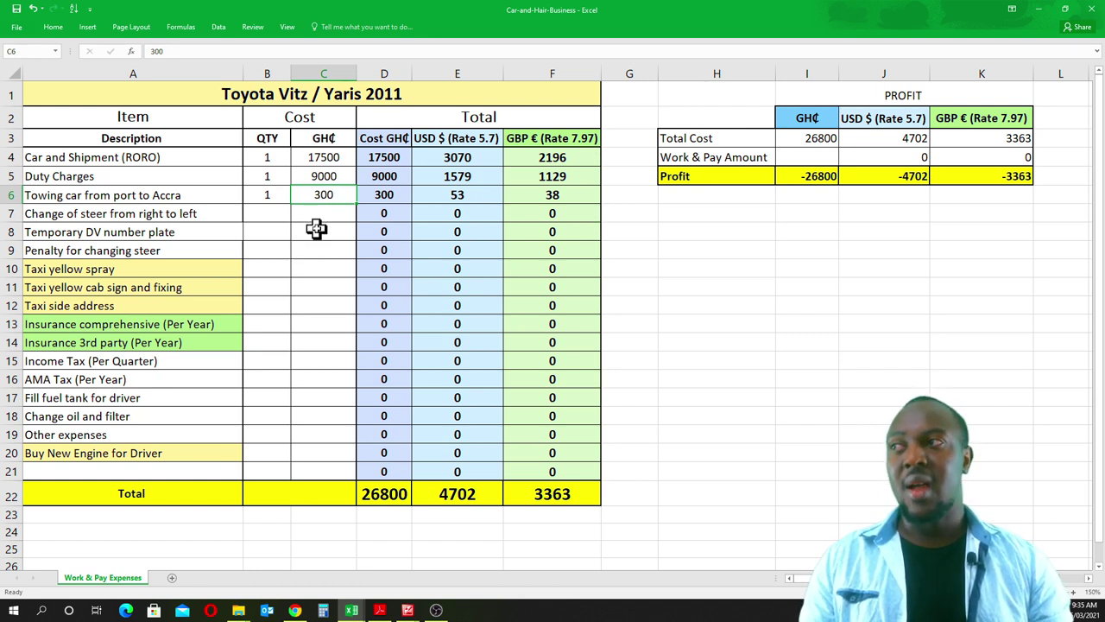
click(316, 223)
click(265, 220)
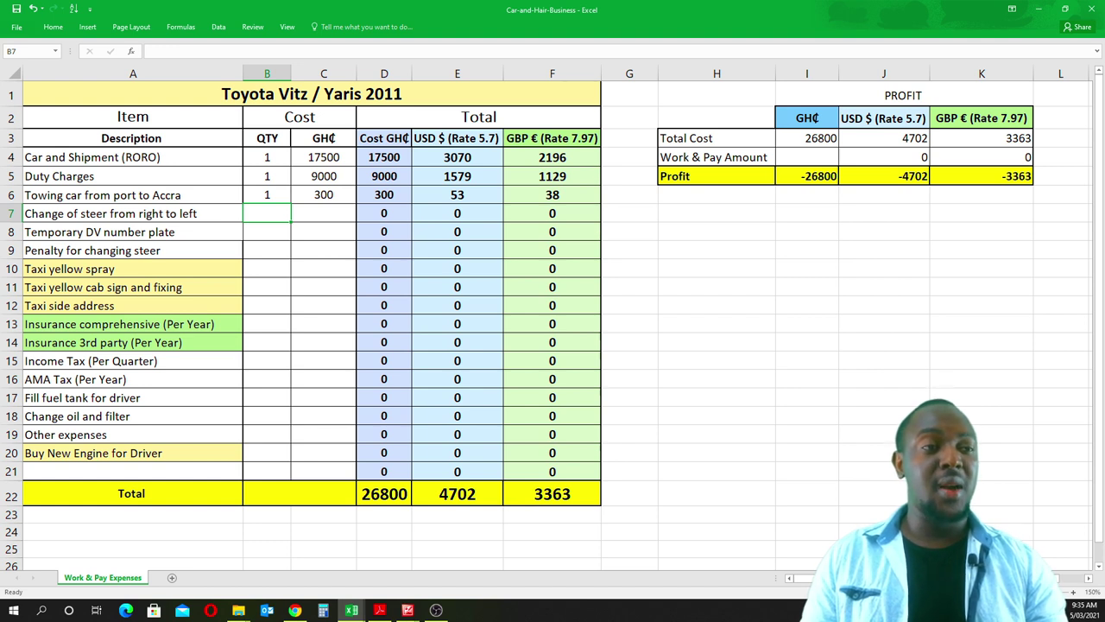
click(407, 610)
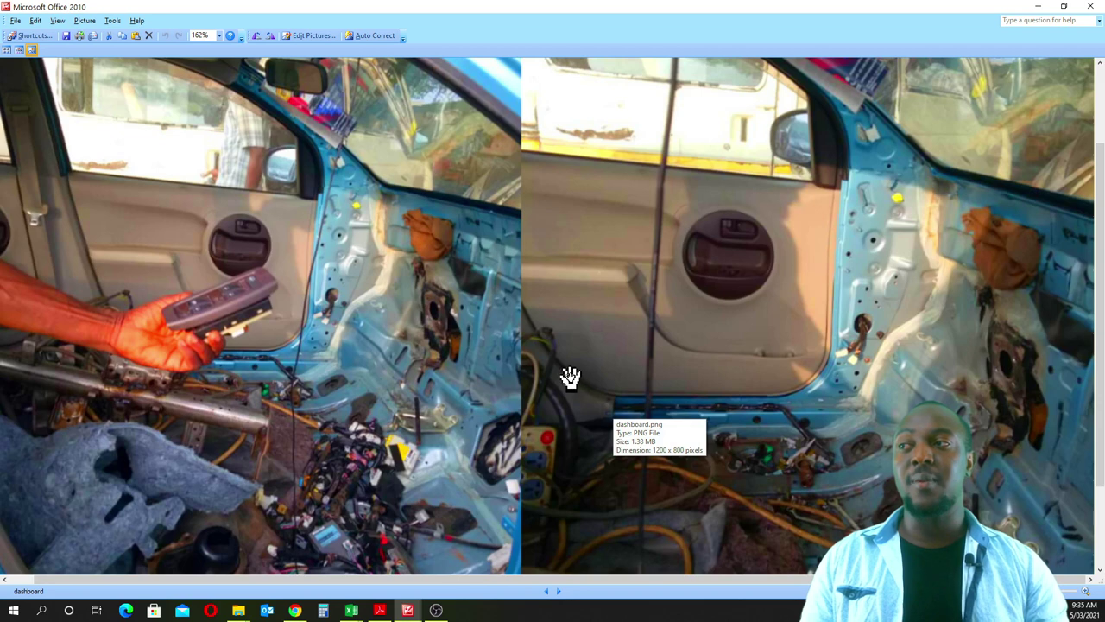
- Pan around the stripped dashboard interior photos to inspect their lower and top parts
mouse_move(1007, 468)
mouse_down()
mouse_move(924, 377)
mouse_move(920, 353)
mouse_up()
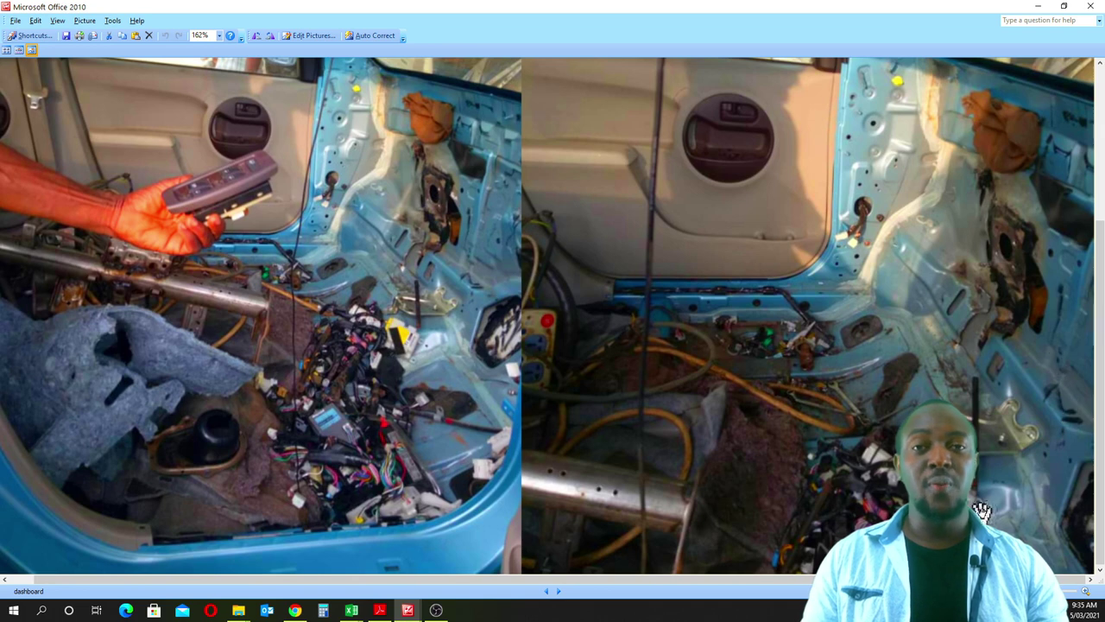
mouse_move(802, 318)
mouse_down()
mouse_move(815, 395)
mouse_move(797, 309)
mouse_up()
mouse_move(789, 271)
mouse_down()
mouse_move(809, 489)
mouse_move(785, 314)
mouse_move(874, 287)
mouse_up()
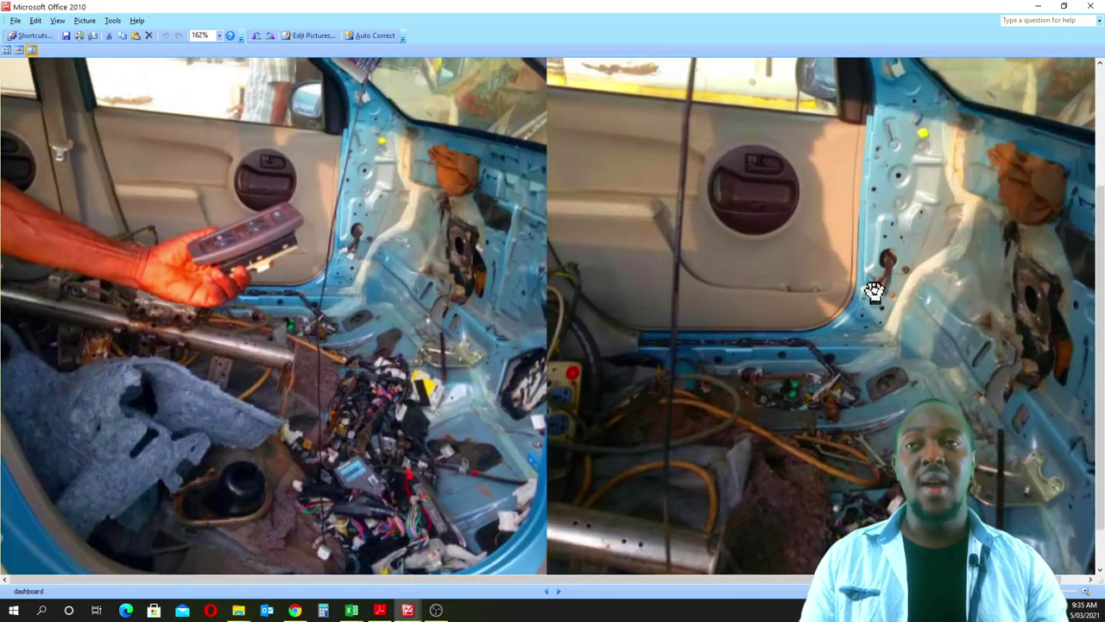
mouse_move(874, 287)
mouse_down()
mouse_move(875, 421)
mouse_move(879, 183)
mouse_up()
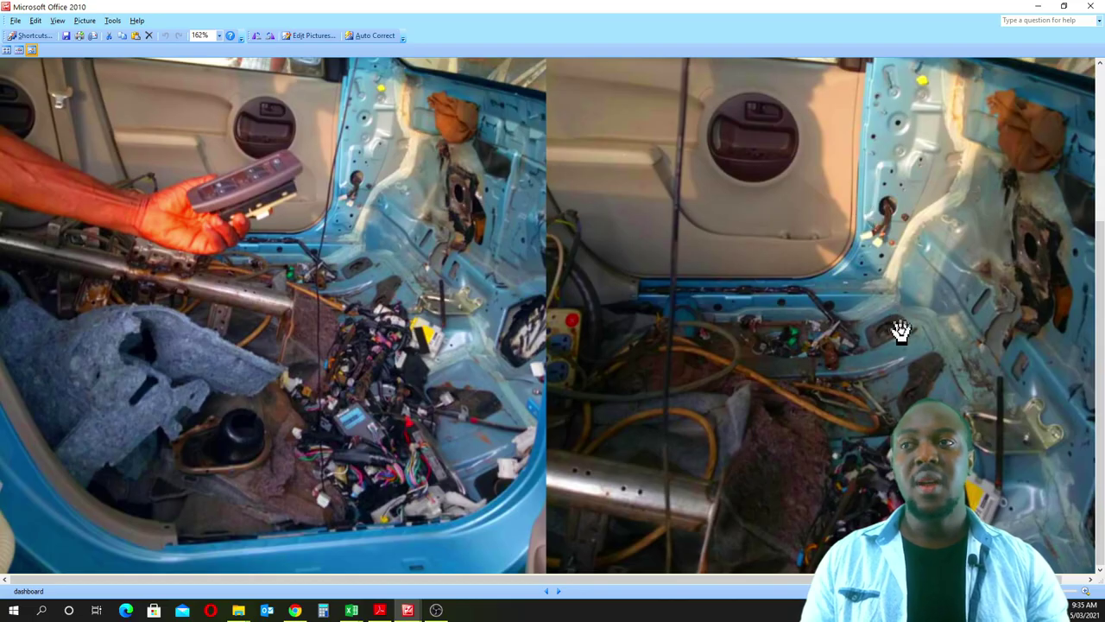
mouse_move(903, 301)
mouse_down()
mouse_move(903, 435)
mouse_move(944, 341)
mouse_up()
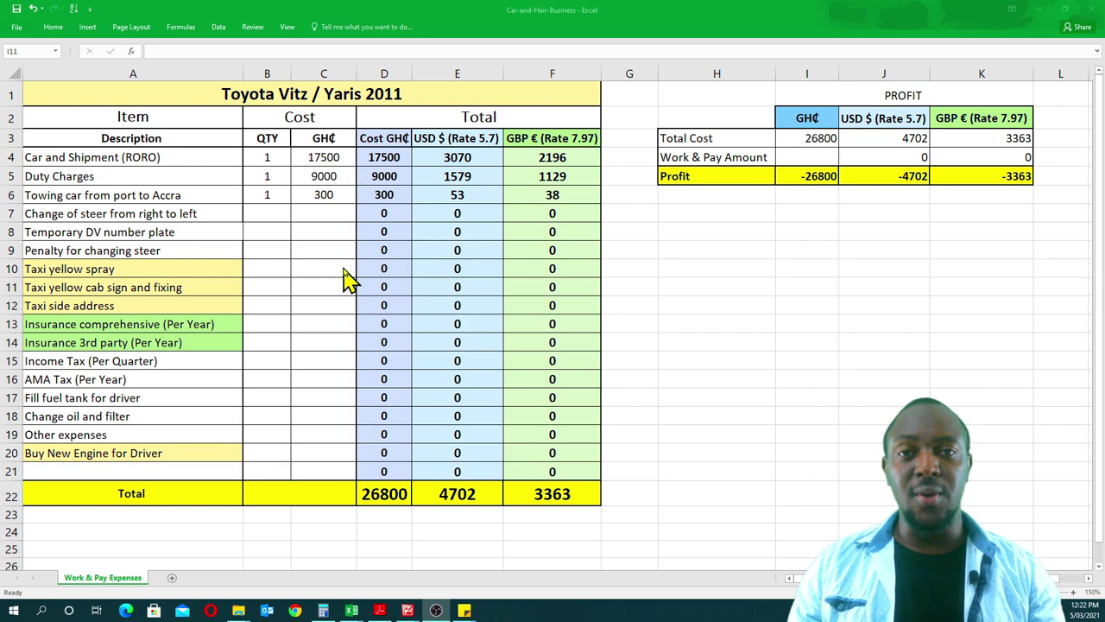
- Enter quantity 1 and a 1900 GH₵ cost for the steer change in row 7
click(274, 213)
text(1)
click(318, 212)
text(1900)
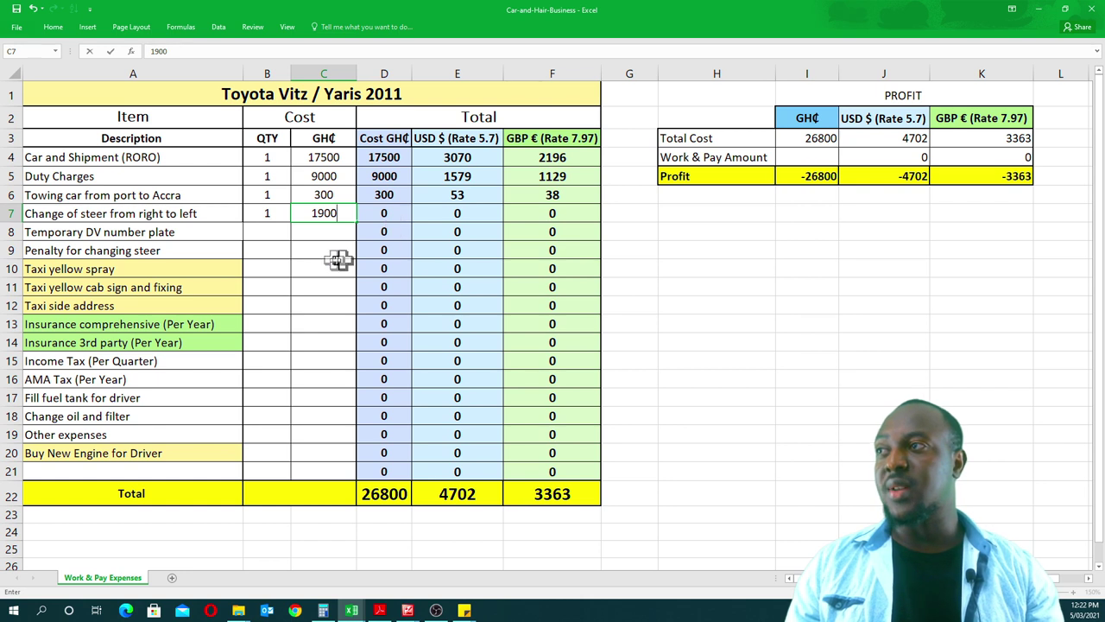
click(330, 264)
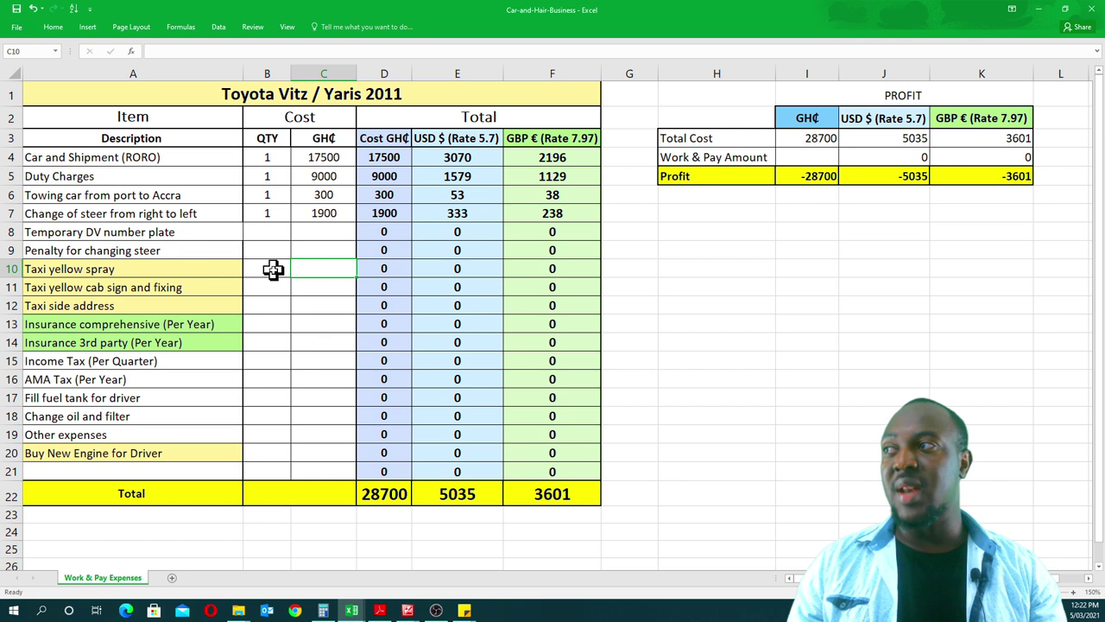
- Enter quantity 1 and a 100 GH₵ cost for the temporary DV number plate in row 8
click(273, 233)
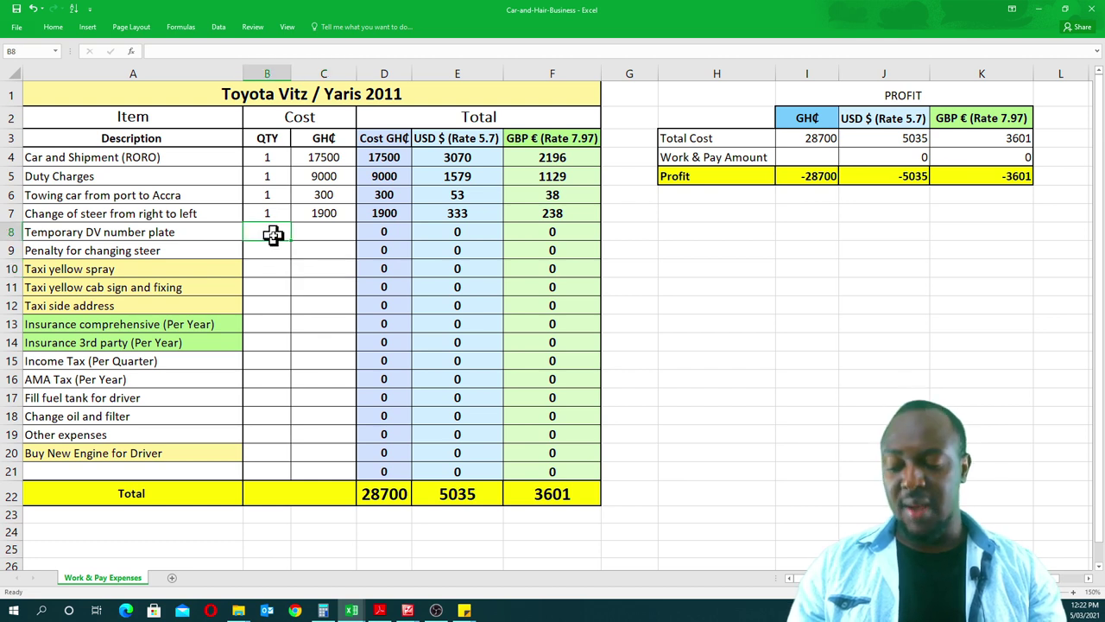
text(1)
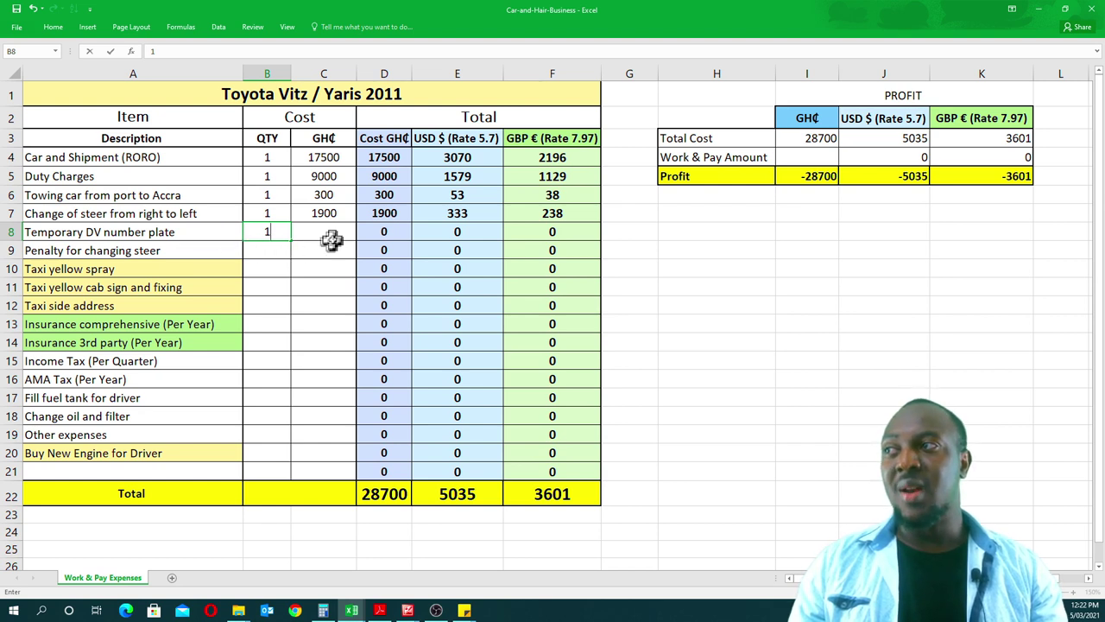
click(333, 231)
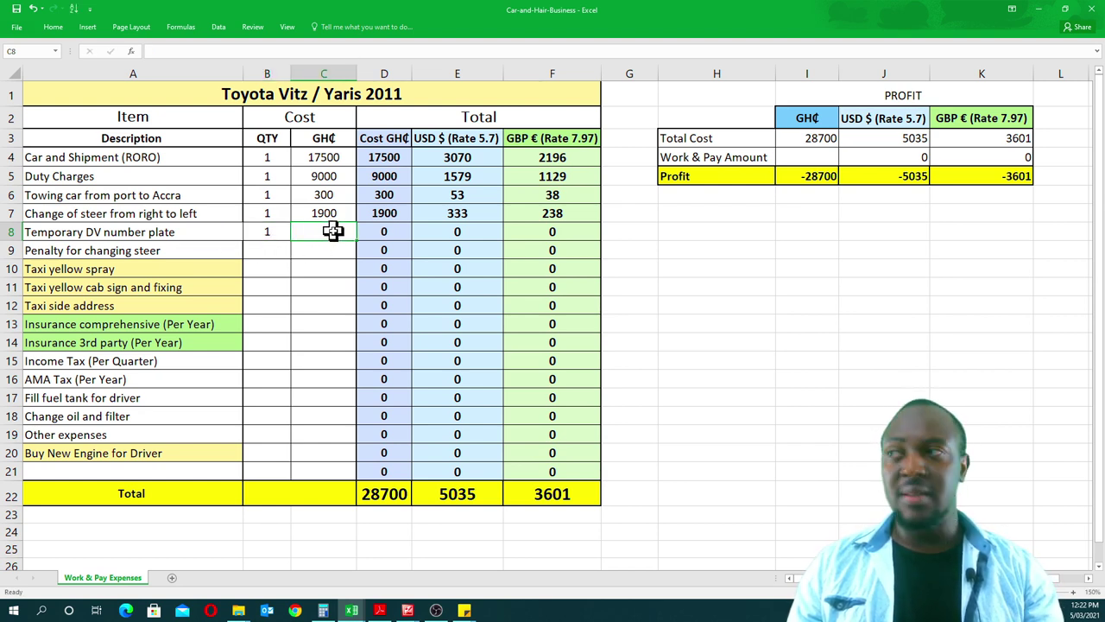
text(100)
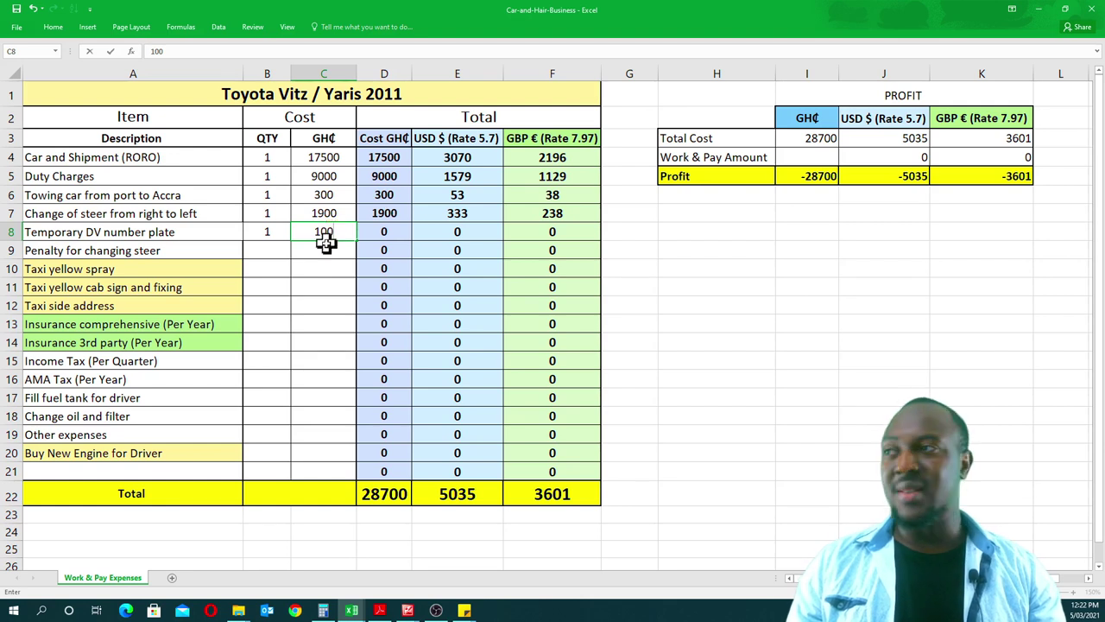
key(Return)
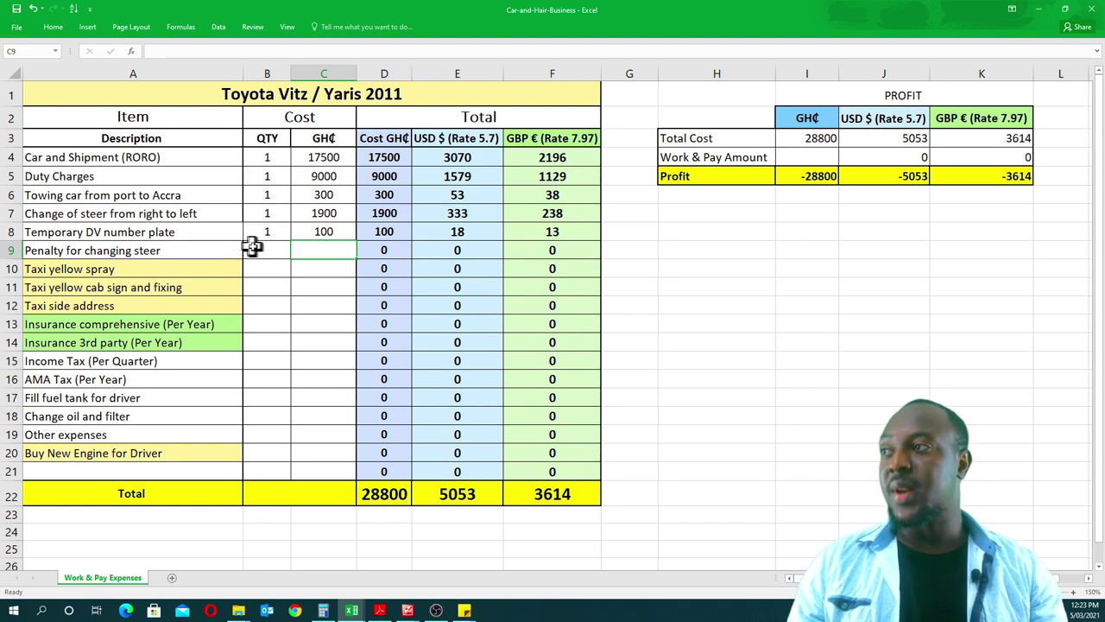
- Enter quantity 1 and a 600 GH₵ cost for the steer-change penalty in row 9
click(255, 248)
text(1)
click(322, 250)
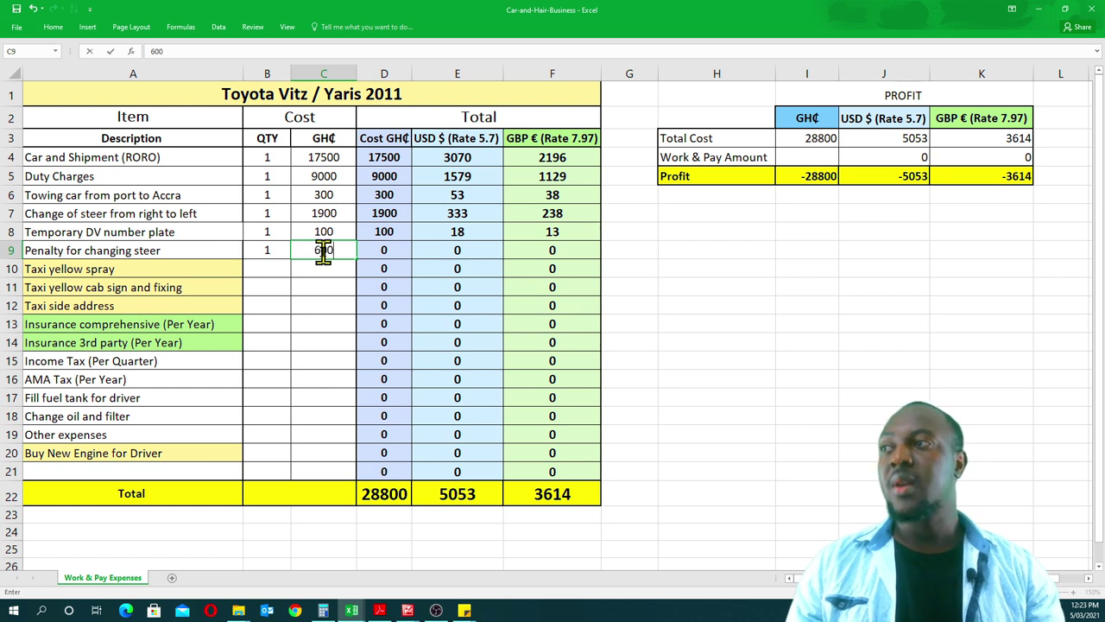
text(600)
click(309, 286)
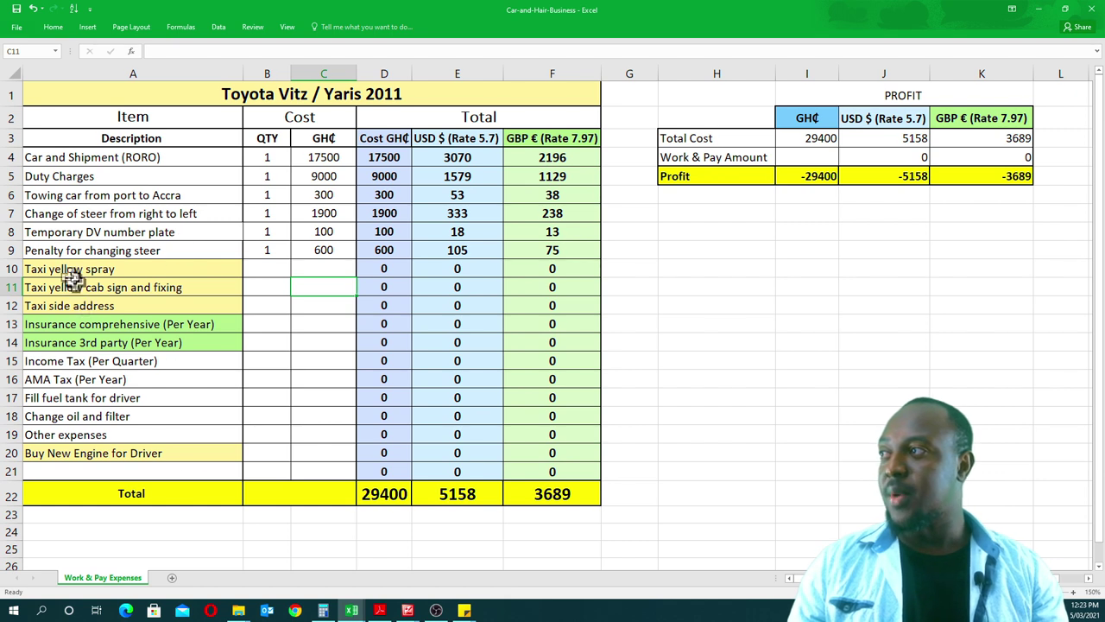
click(10, 269)
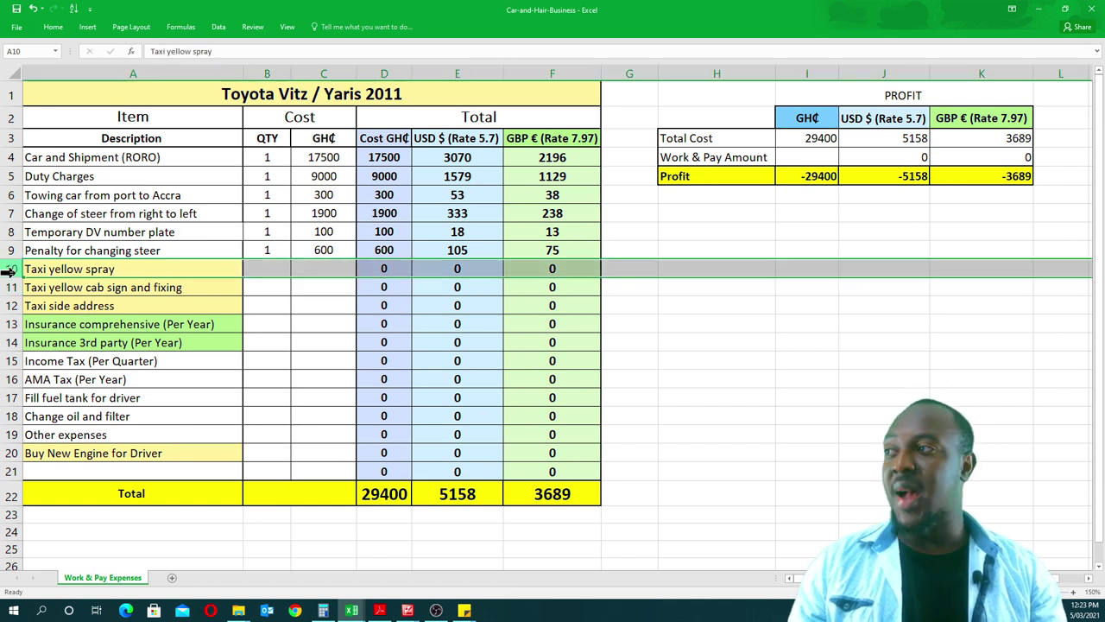
- Insert a row above Taxi yellow spray and paste 'Car registration , DVLA, and Road worthy' into A10
right_click(14, 273)
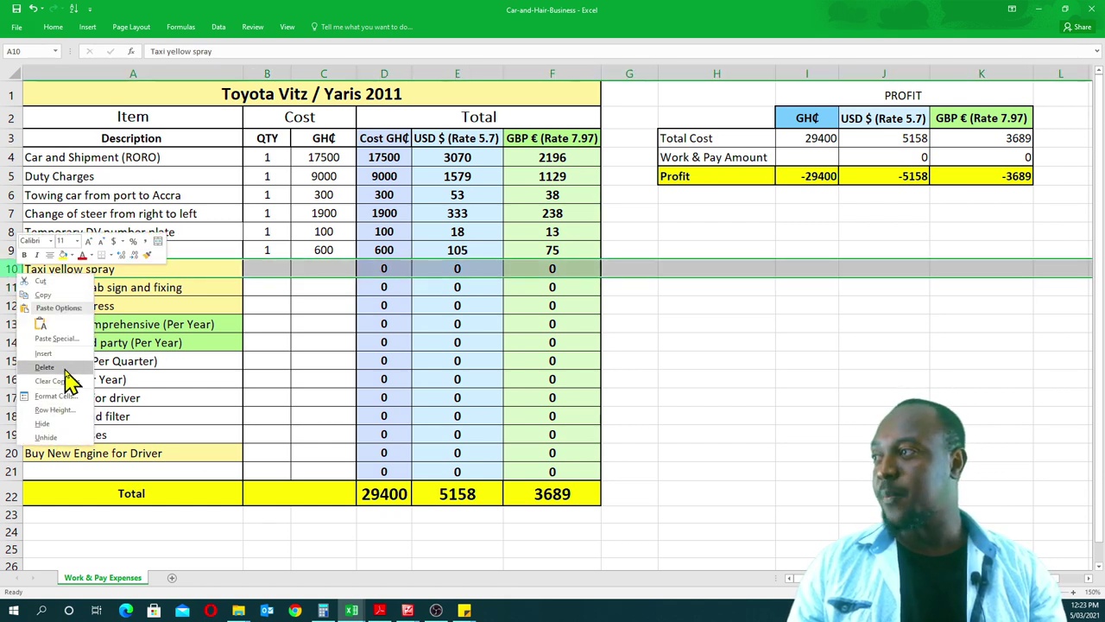
click(43, 353)
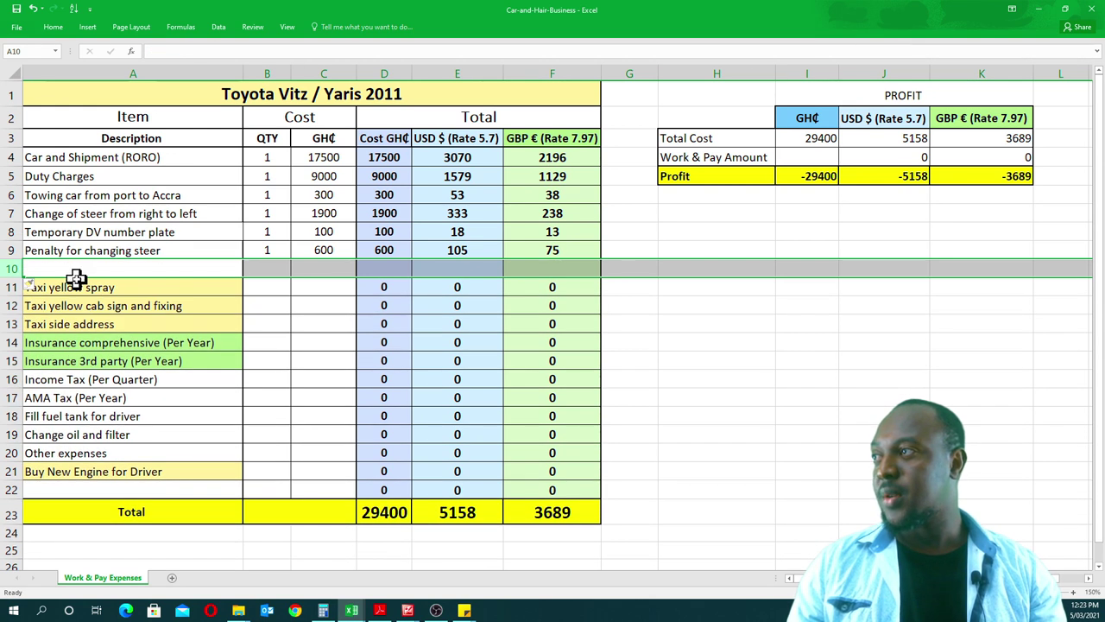
right_click(82, 269)
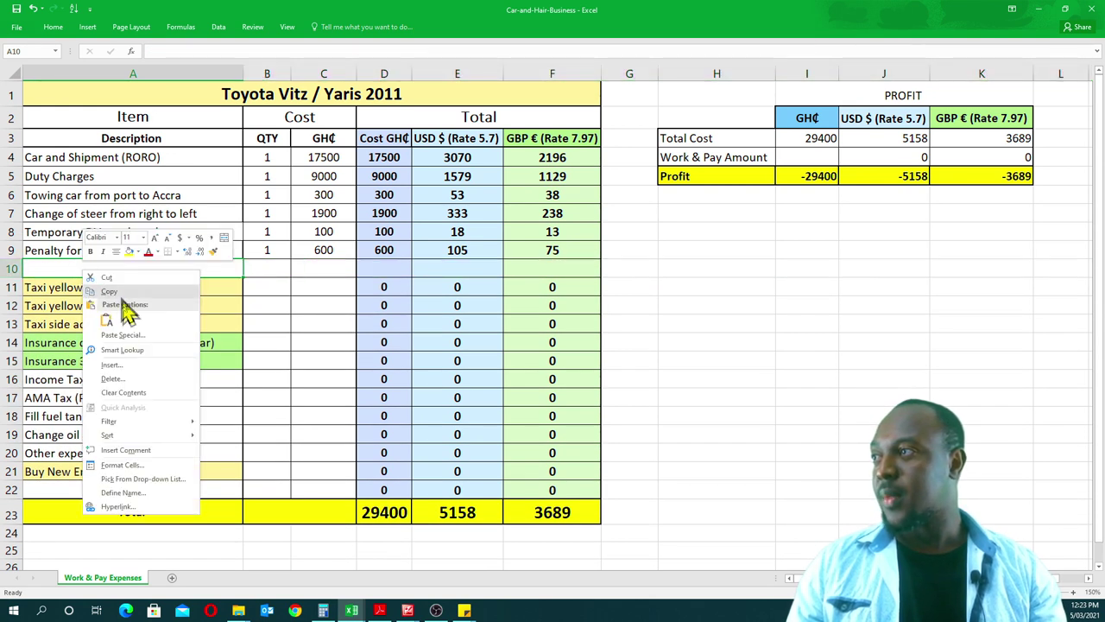
click(107, 319)
click(181, 307)
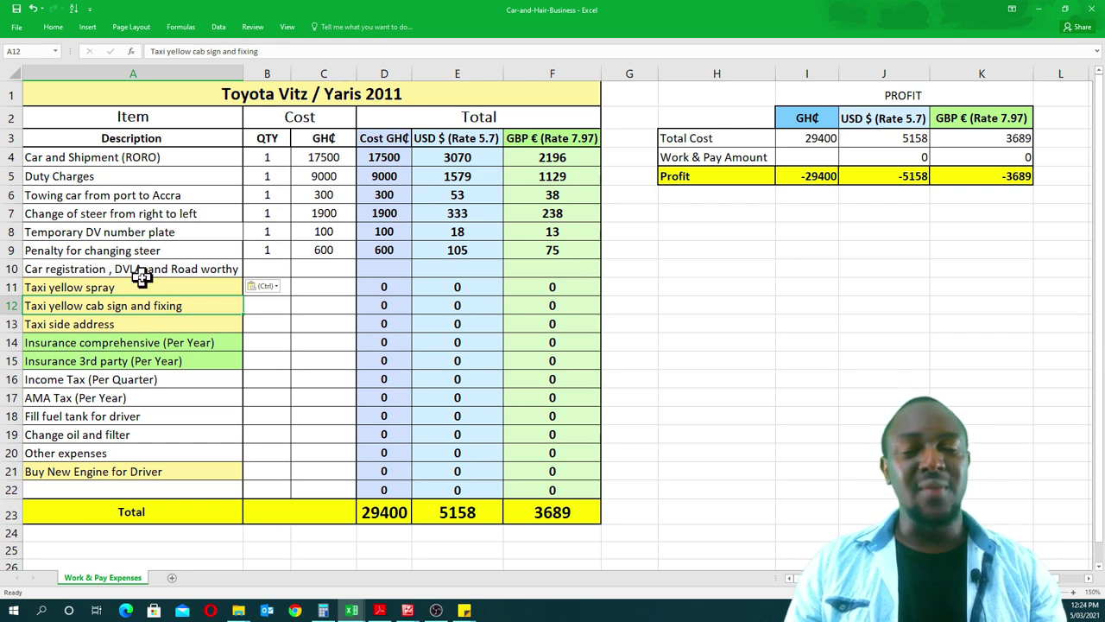
- Give the car registration row quantity 1 and a 900 GH₵ cost
click(263, 269)
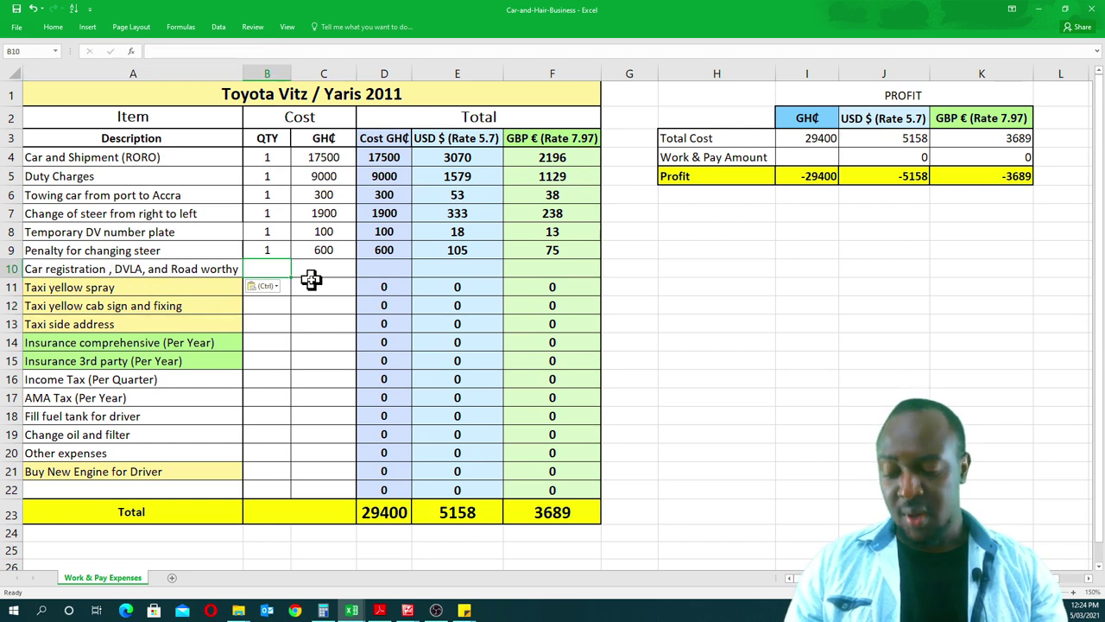
text(1)
click(336, 269)
text(900)
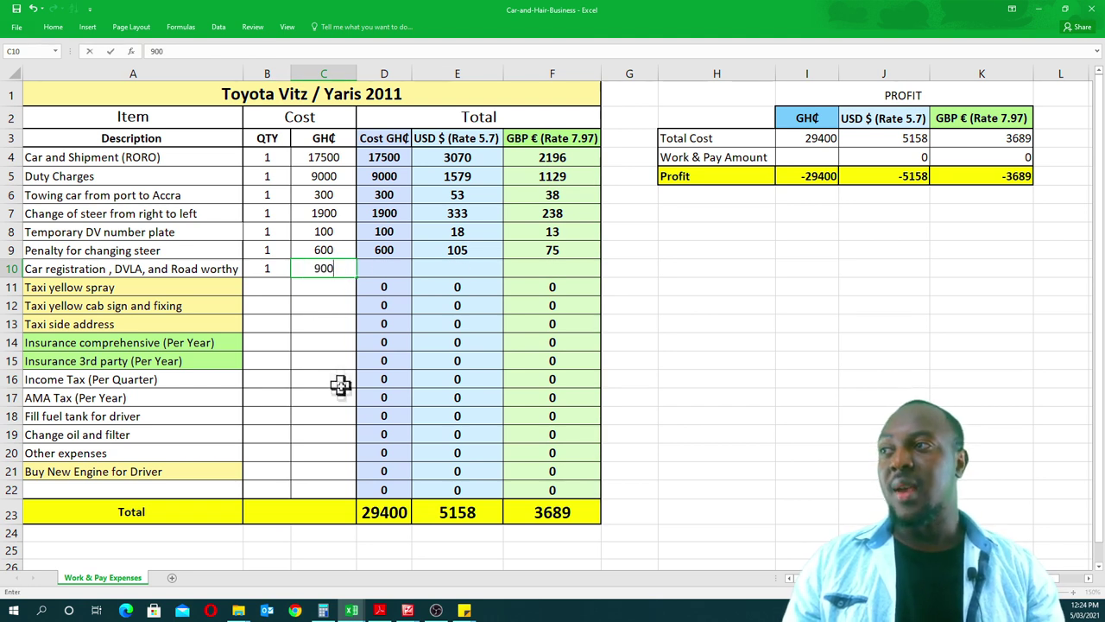
click(341, 395)
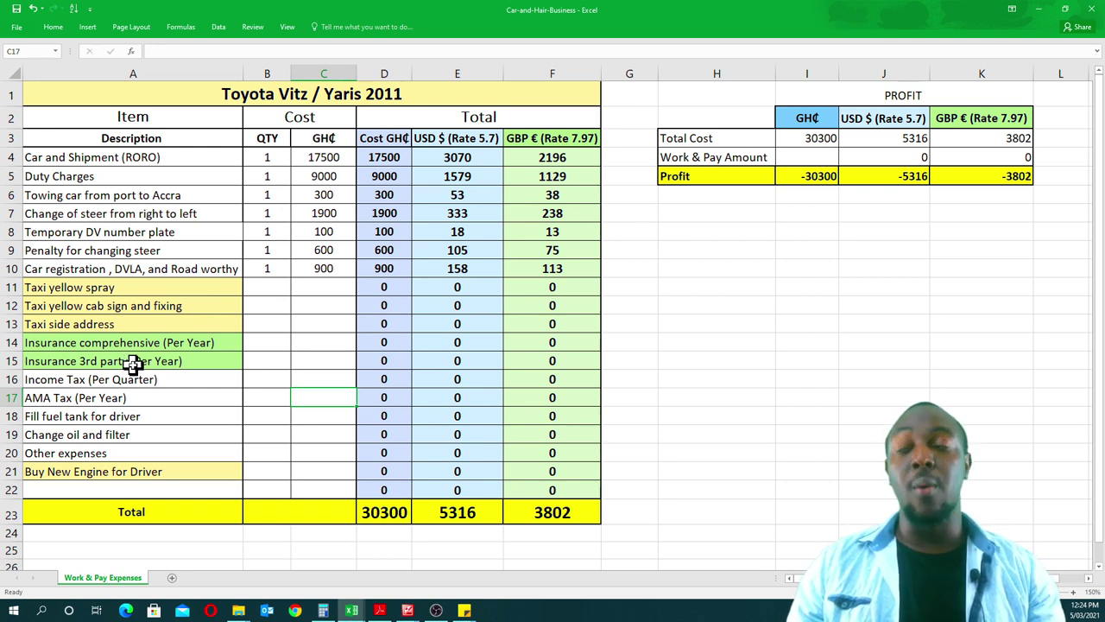
click(102, 345)
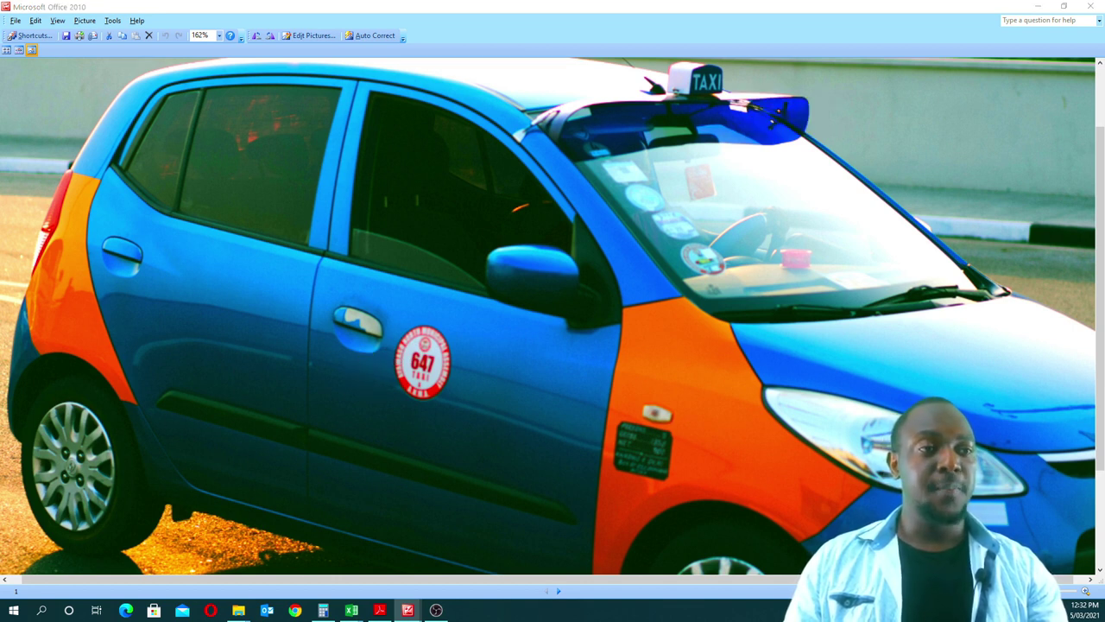
click(352, 610)
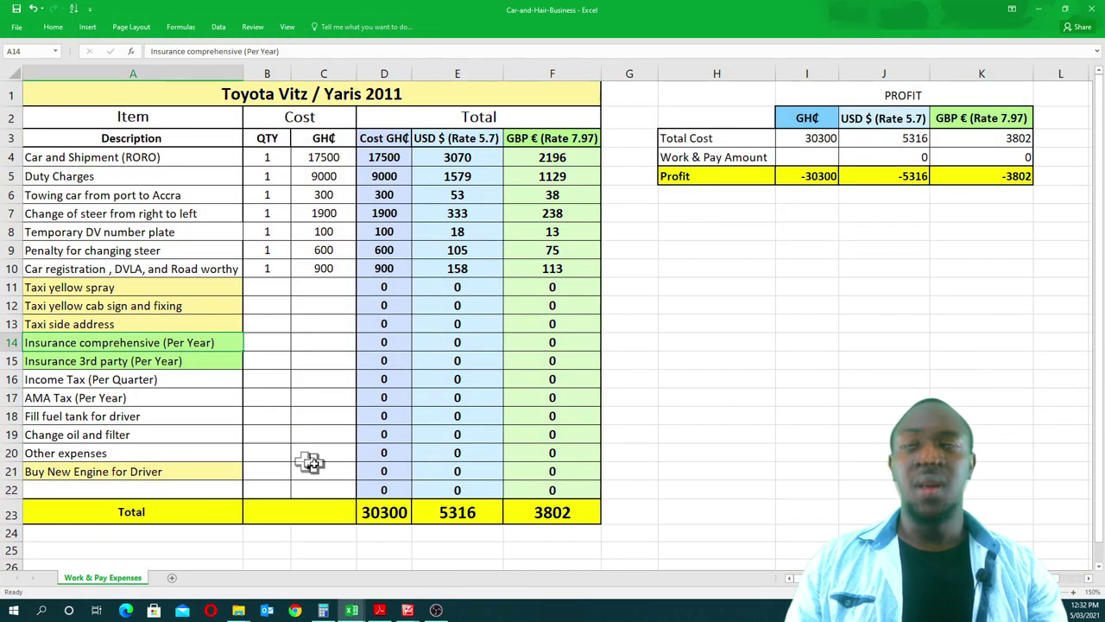
- Enter quantity 1 and a 200 GH₵ cost for Taxi yellow spray in row 11
click(276, 292)
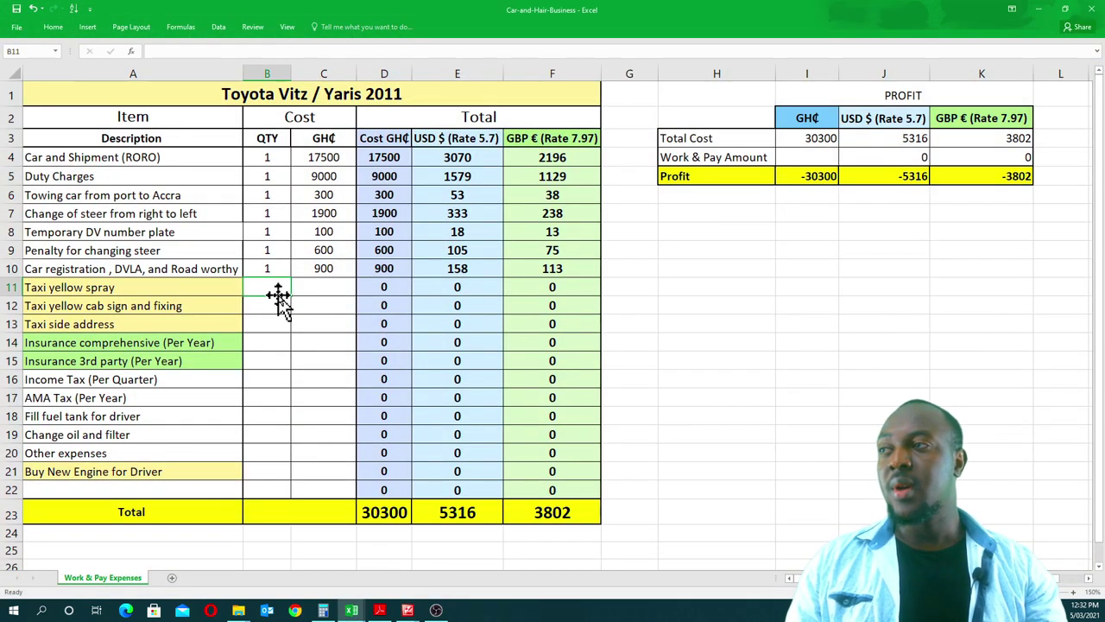
text(1)
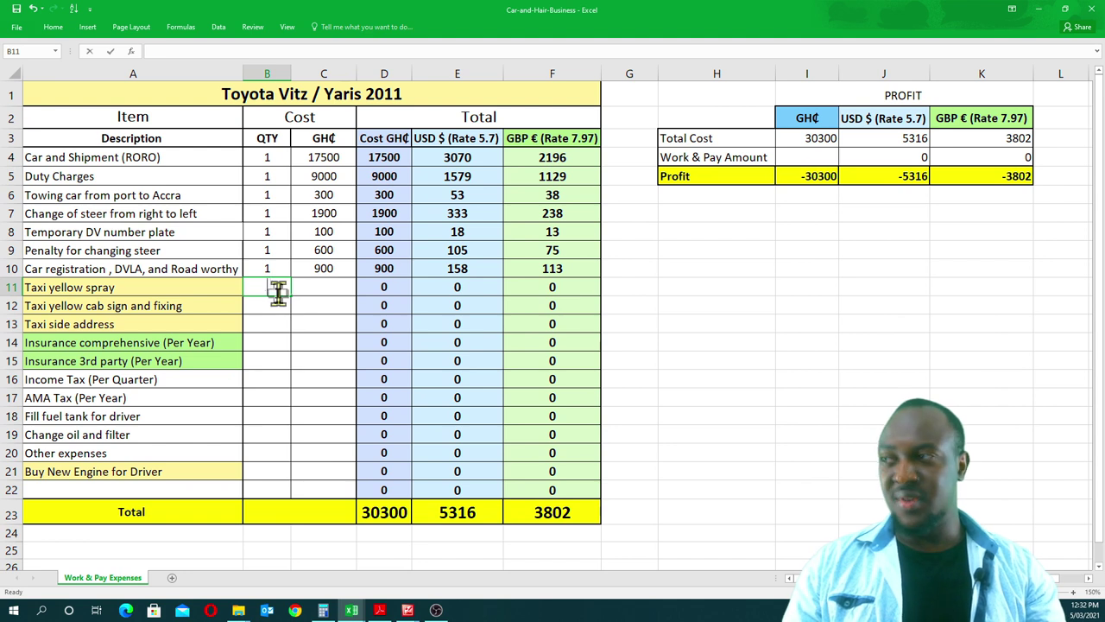
click(329, 289)
text(200)
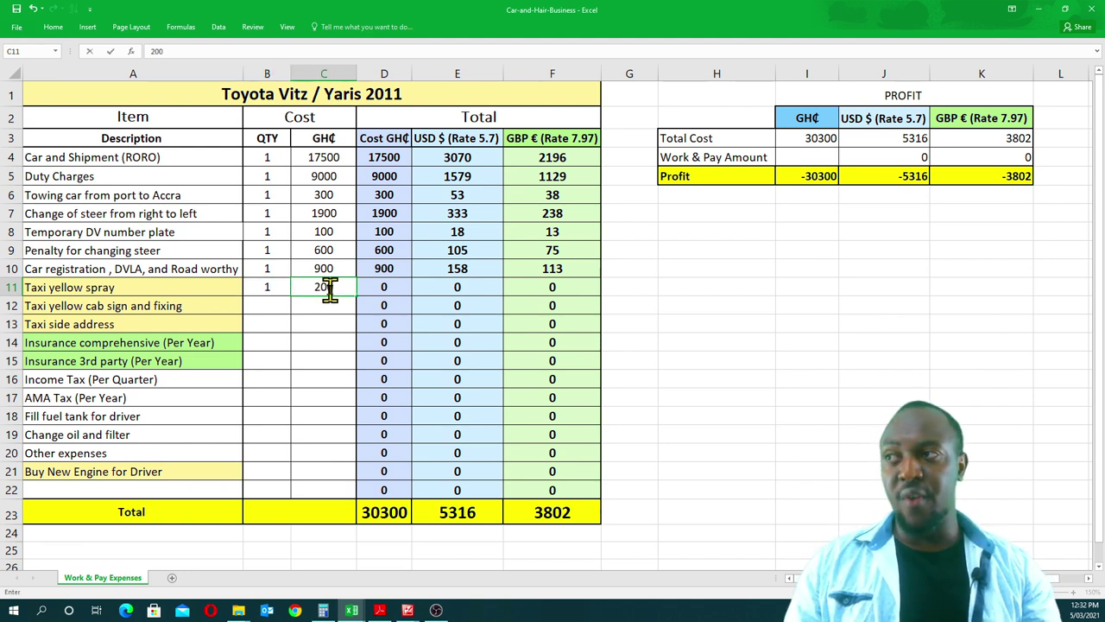
click(266, 304)
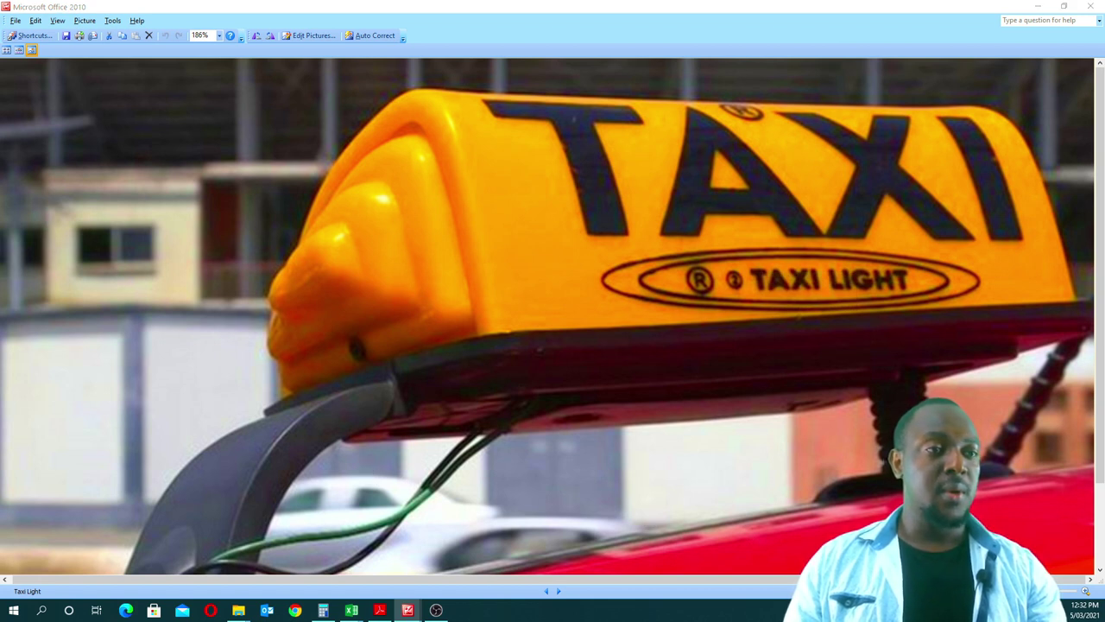
- Enter quantity 1 and a 240 GH₵ cost for Taxi yellow cab sign and fixing in row 12
key(alt+Tab)
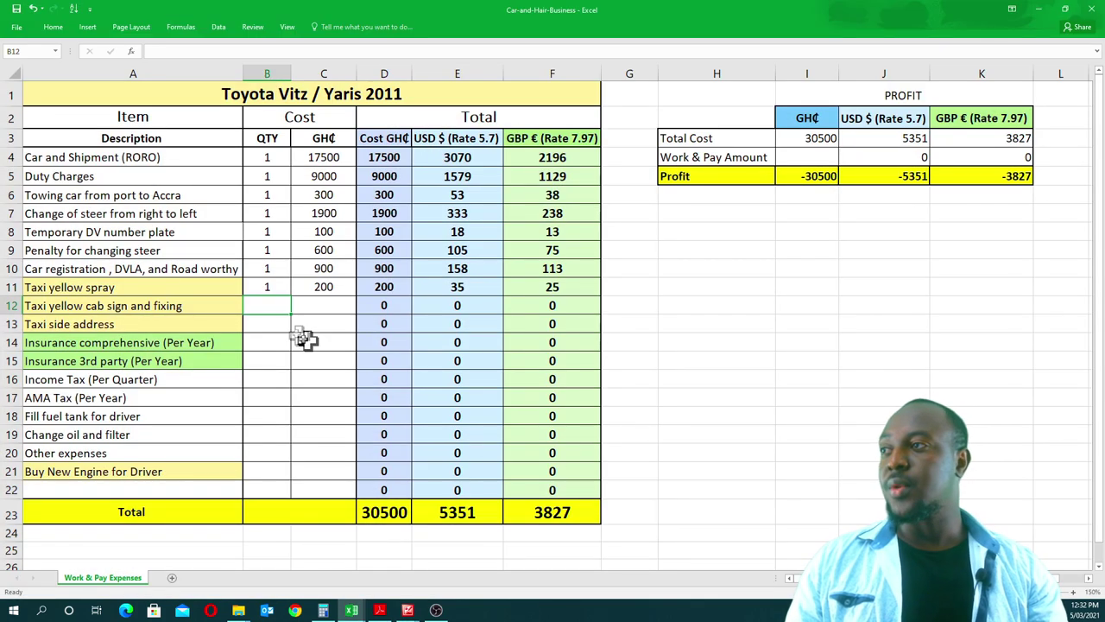
text(1)
key(Tab)
text(2)
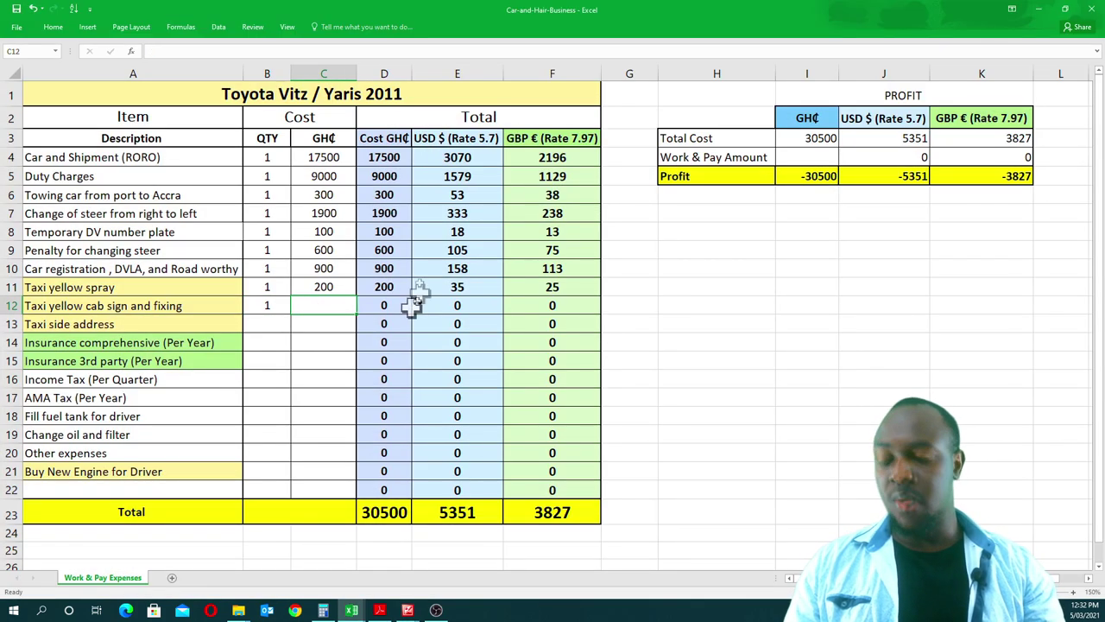
text(40)
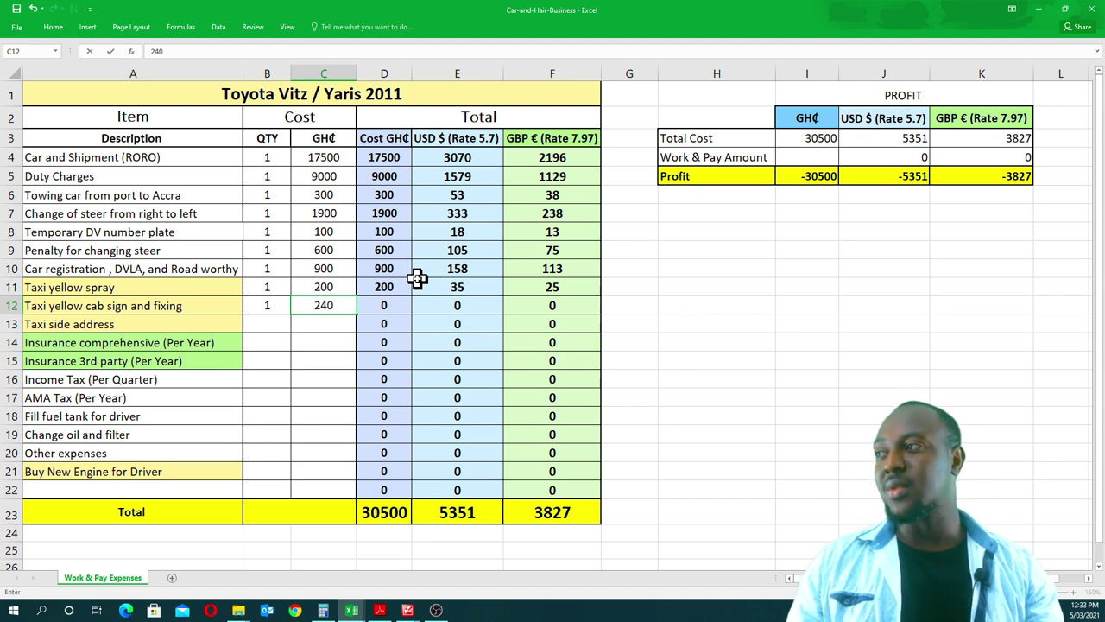
click(377, 375)
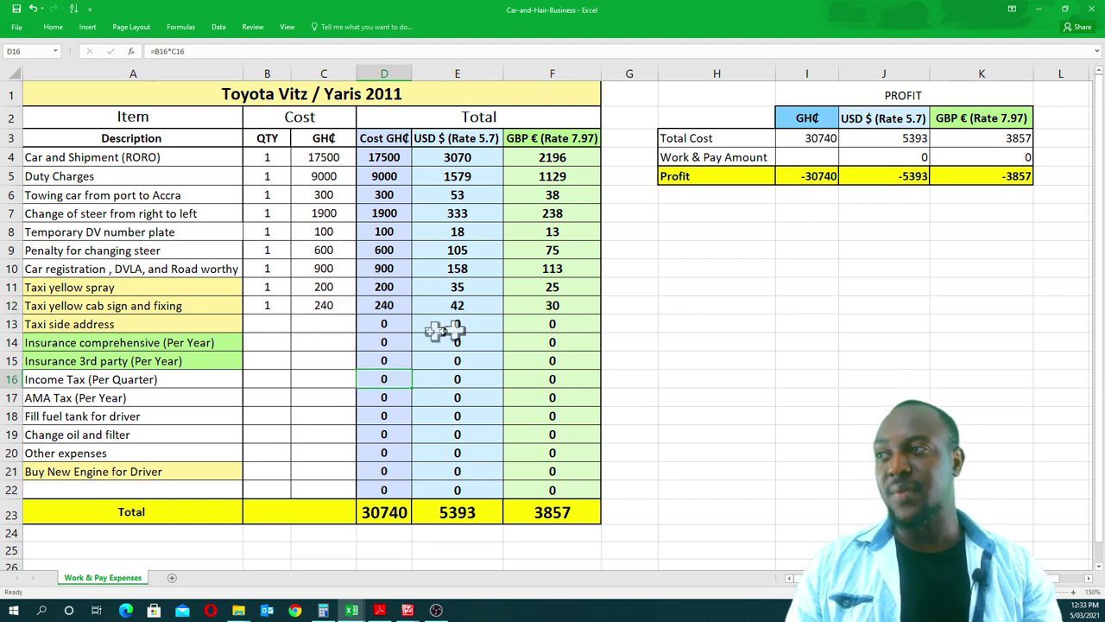
click(259, 324)
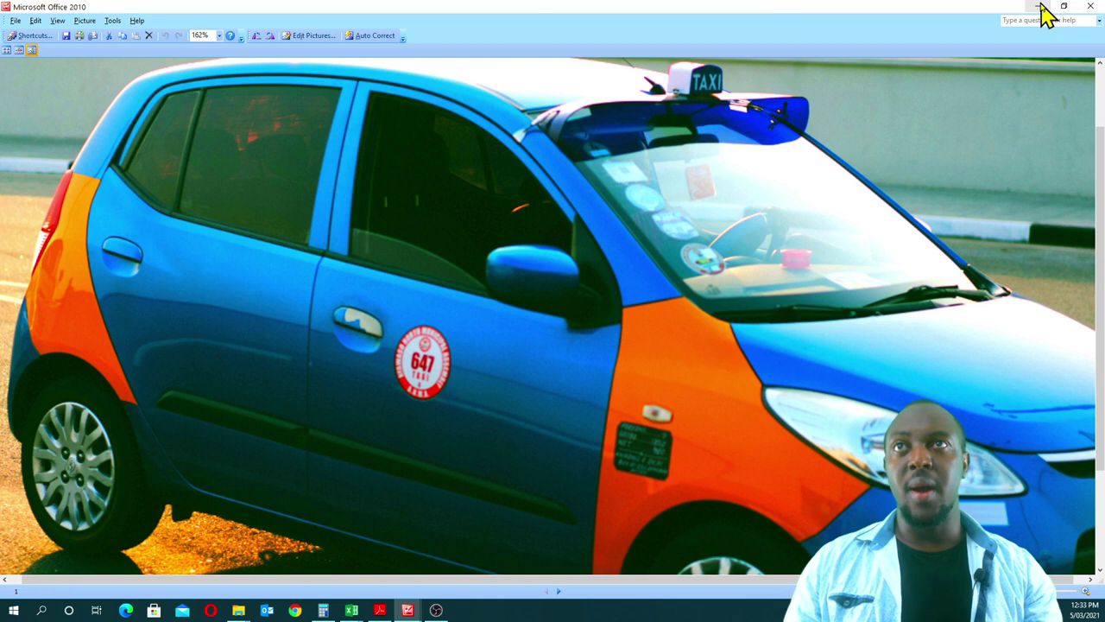
click(1041, 6)
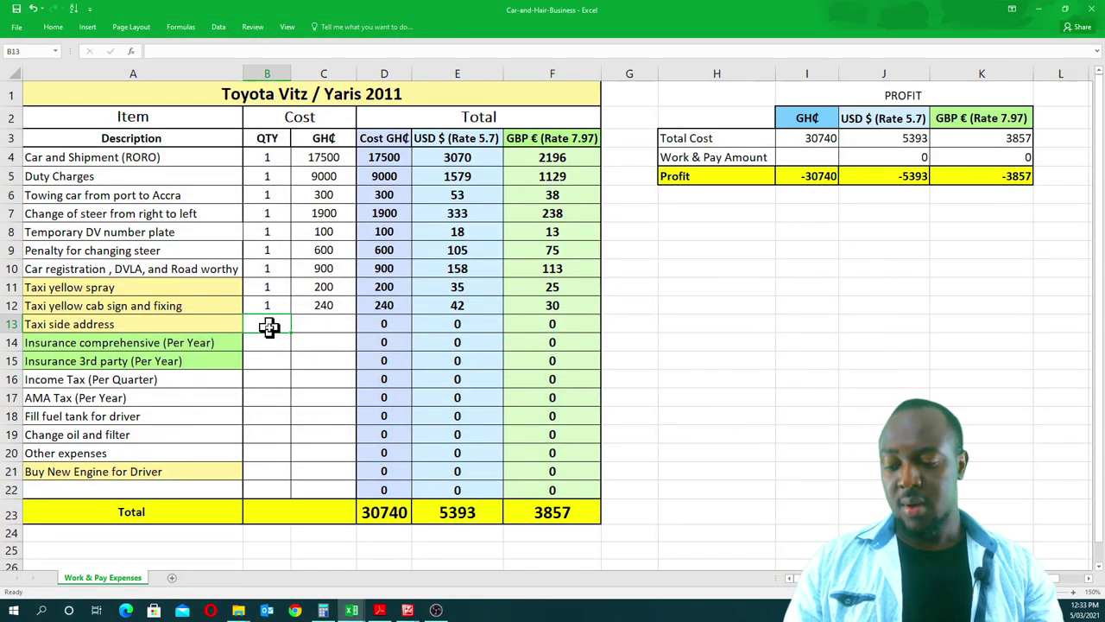
- Enter Taxi side address as 1 unit at 40 GH₵ in B13:C13, making the total 30780
text(1)
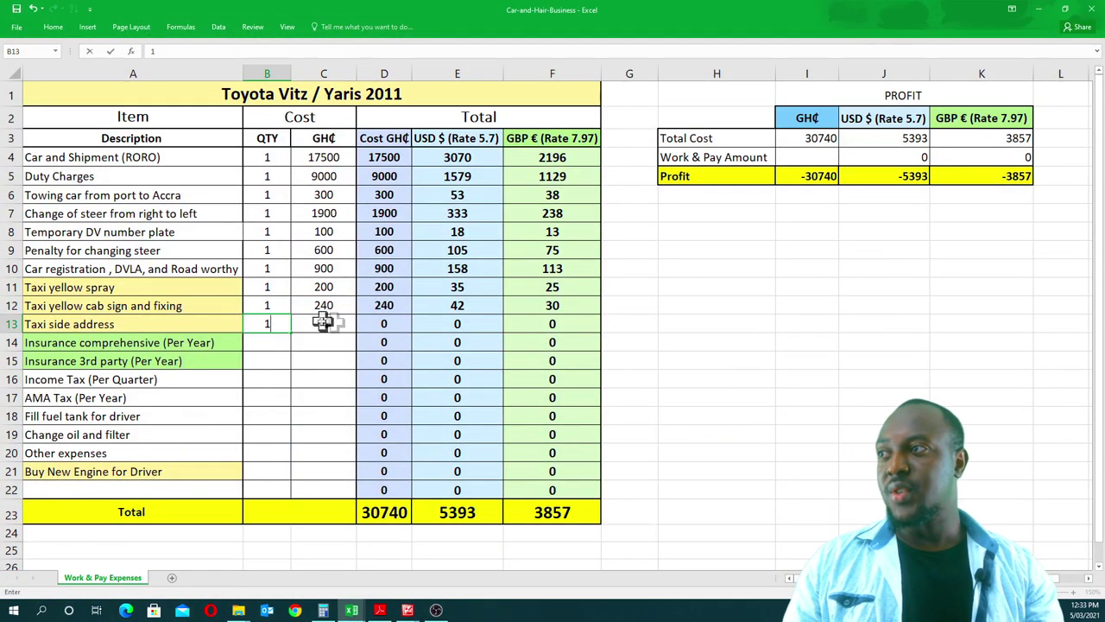
click(337, 322)
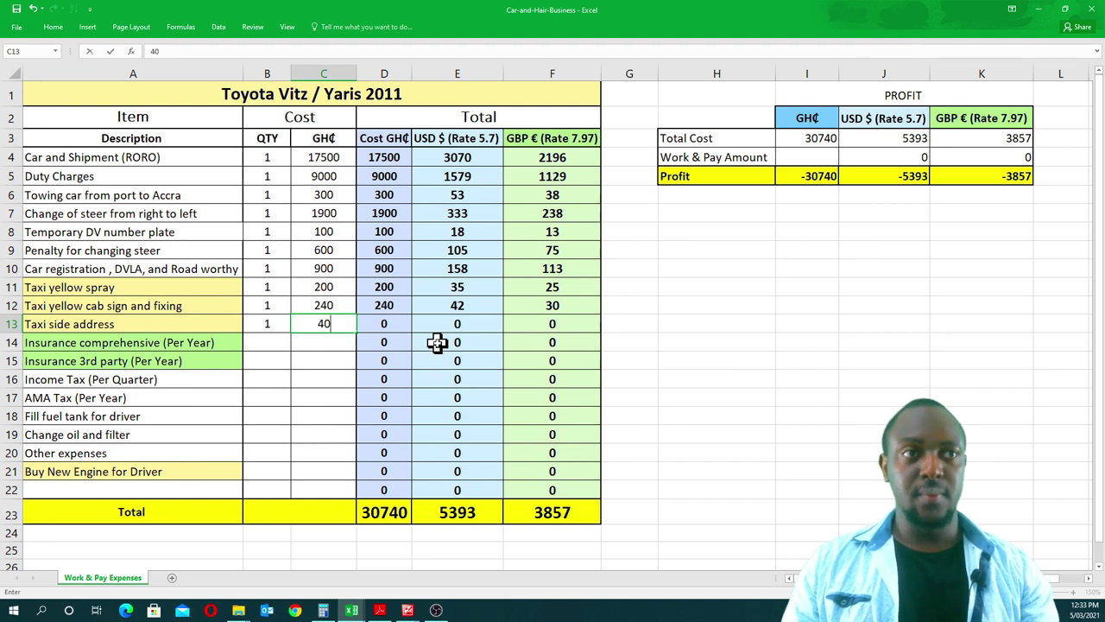
click(628, 362)
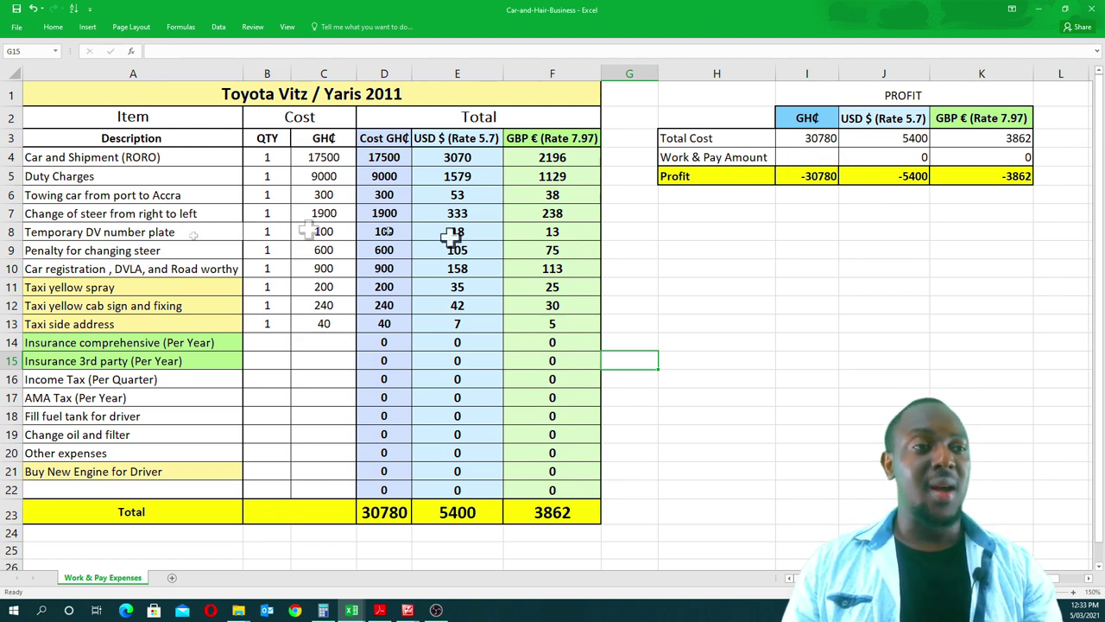
click(436, 610)
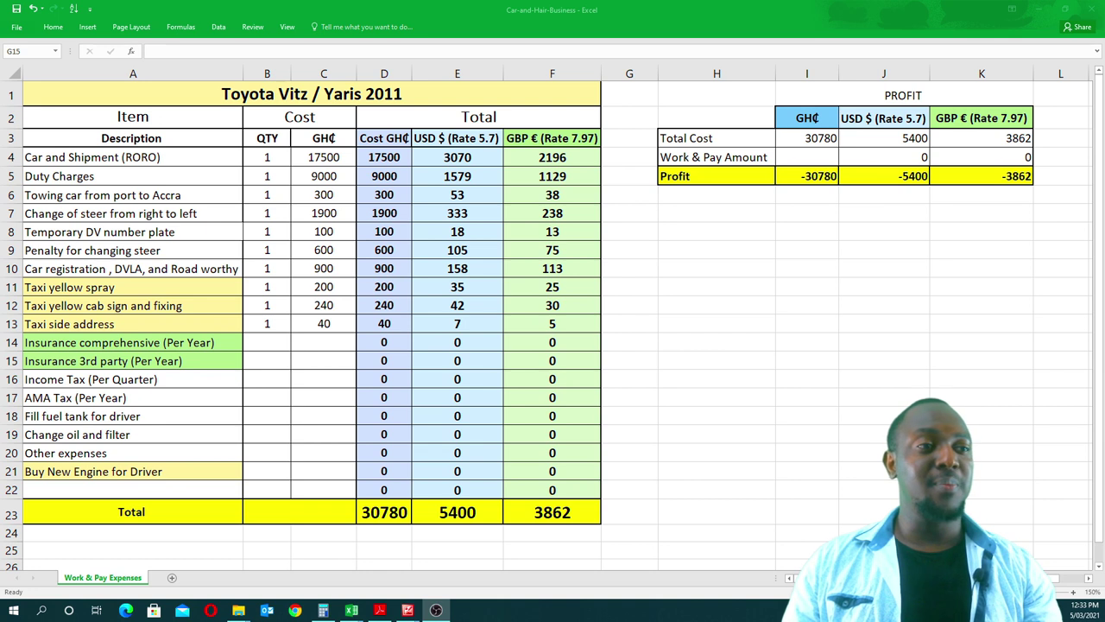
key(alt+Tab)
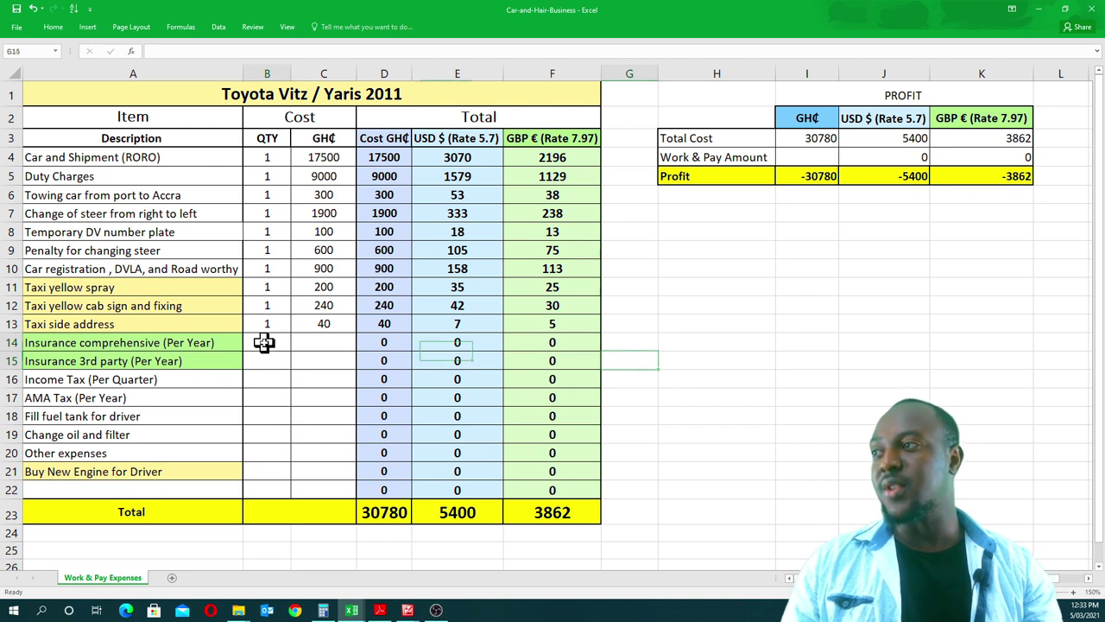
click(264, 343)
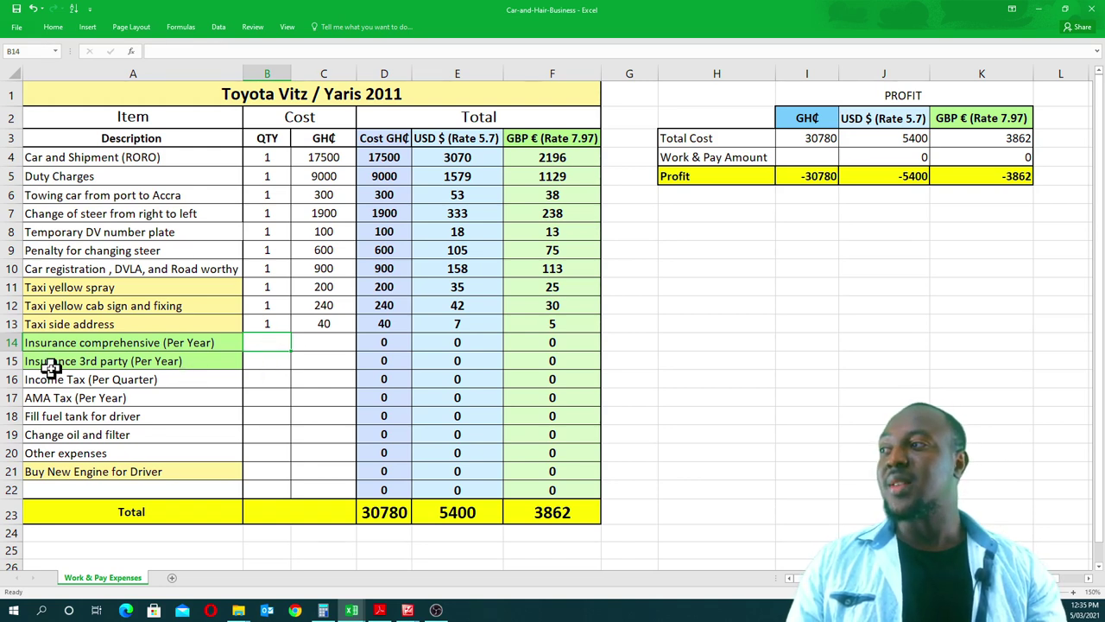
- Give Insurance comprehensive (Per Year) quantity 1 and cost 2370 GH₵ in row 14
text(1)
key(Tab)
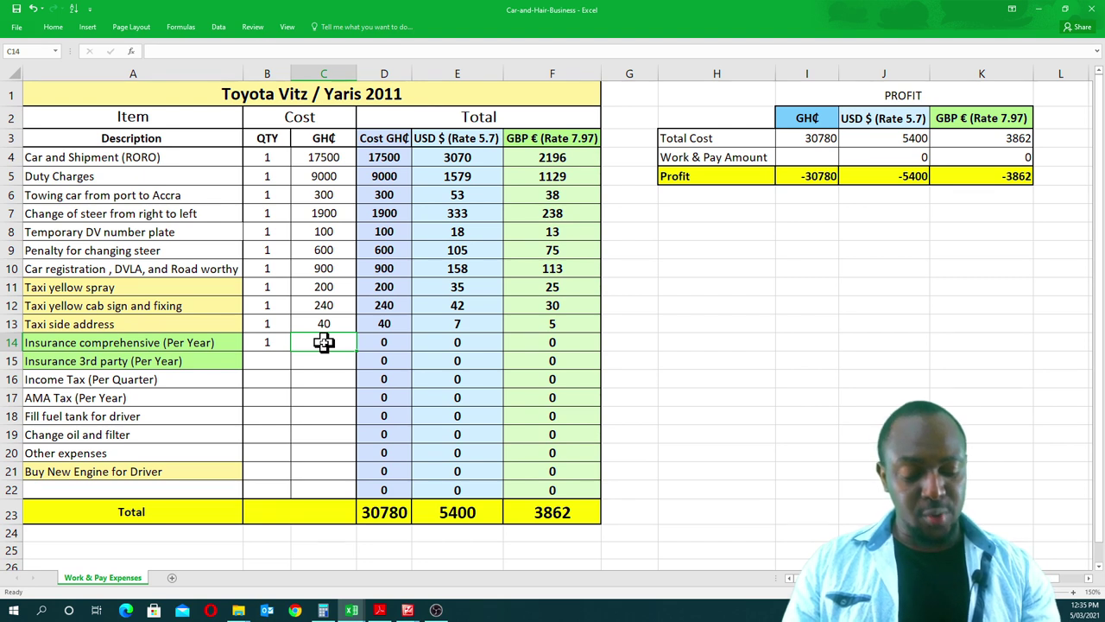
text(2)
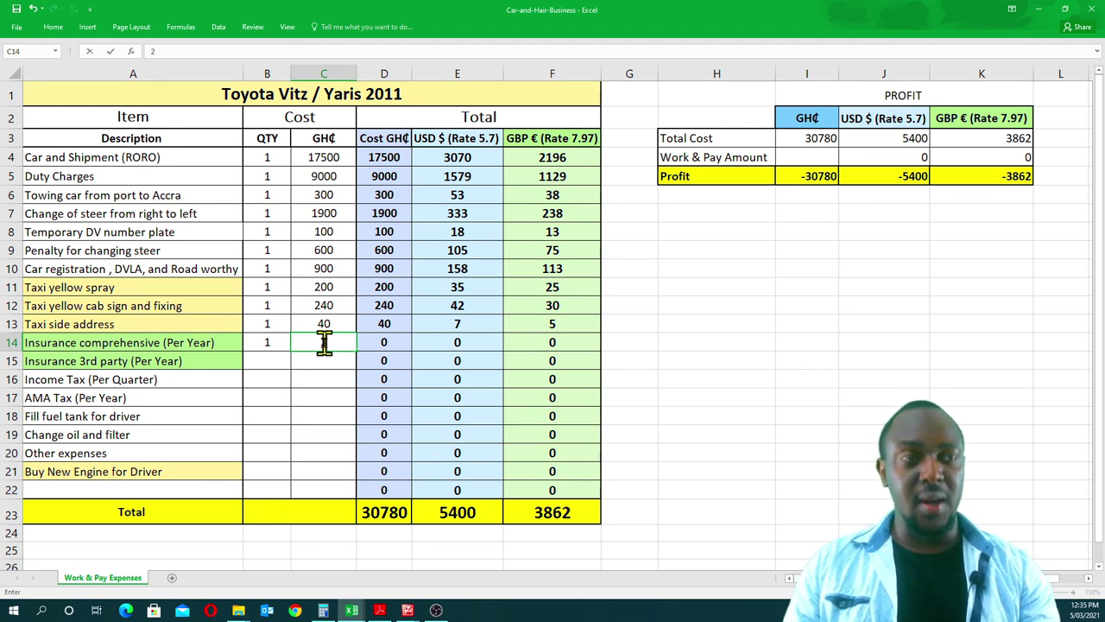
text(370)
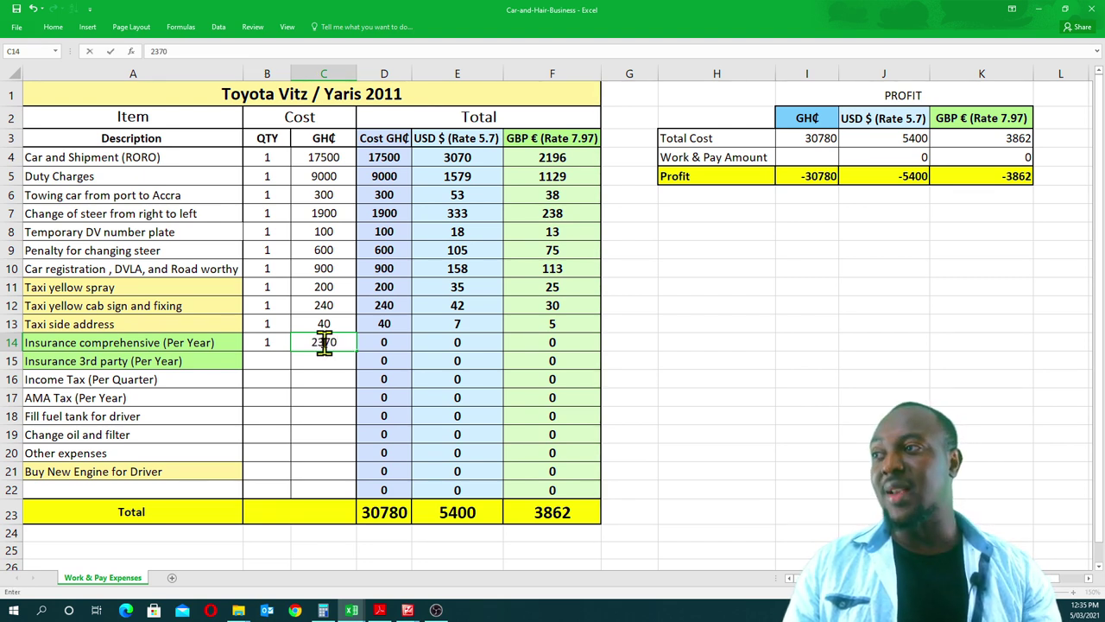
click(330, 381)
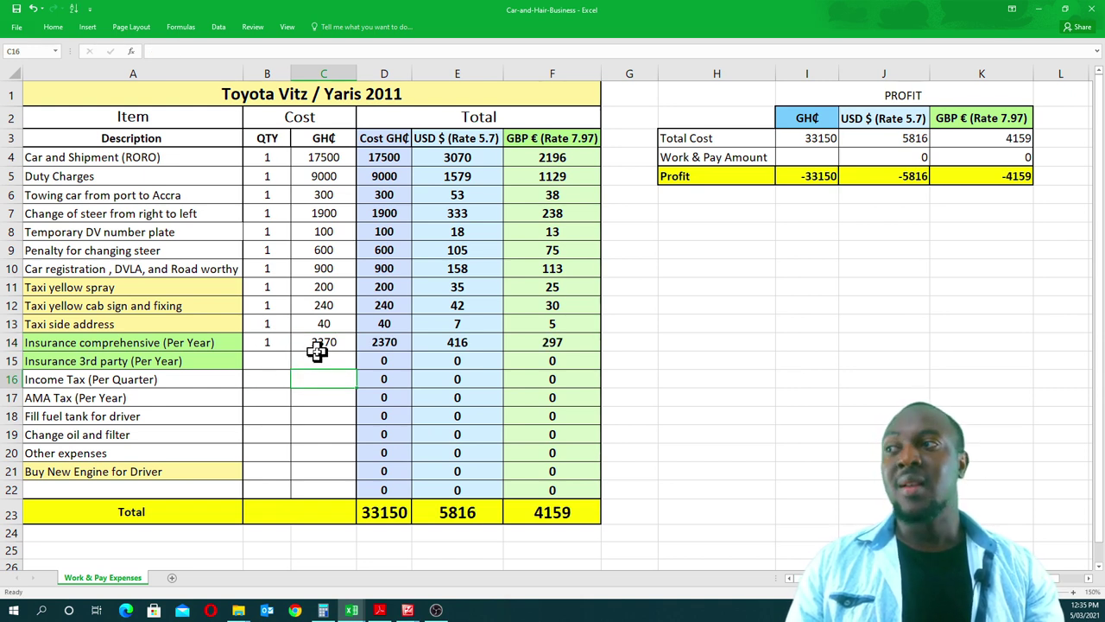
click(272, 344)
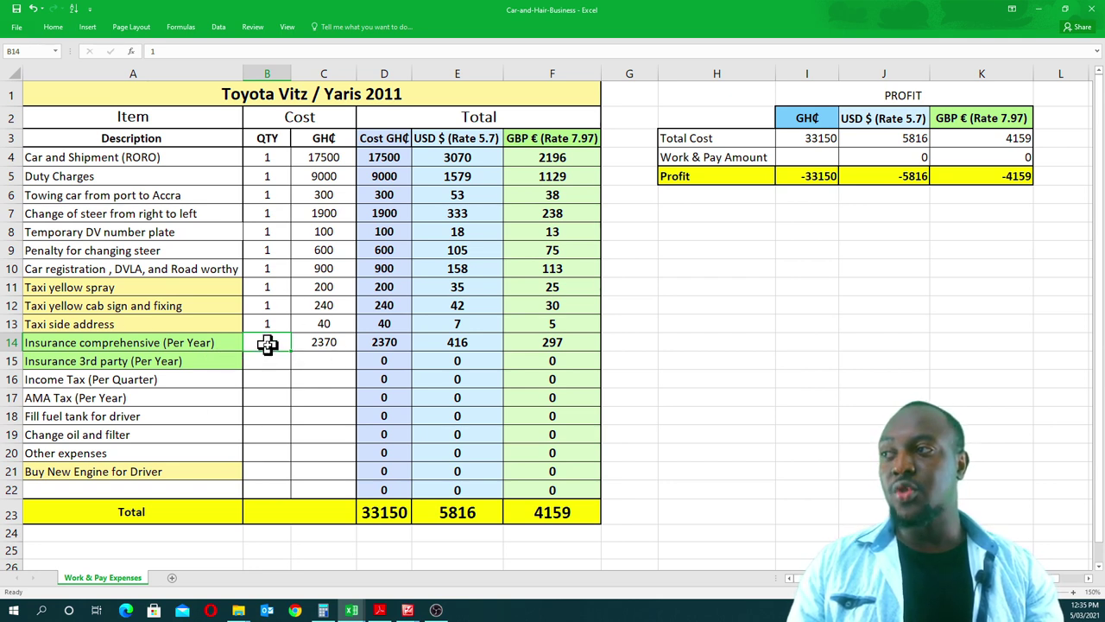
- Set Insurance comprehensive's quantity to 2 and check the =B14*C14 formula in D14
text(2)
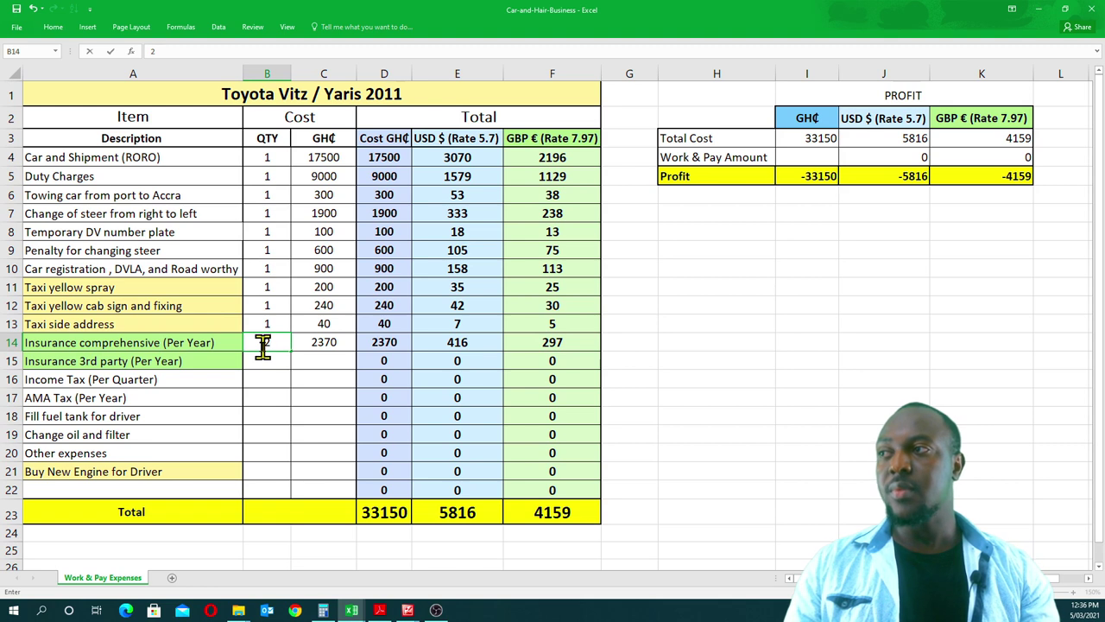
click(266, 403)
click(269, 412)
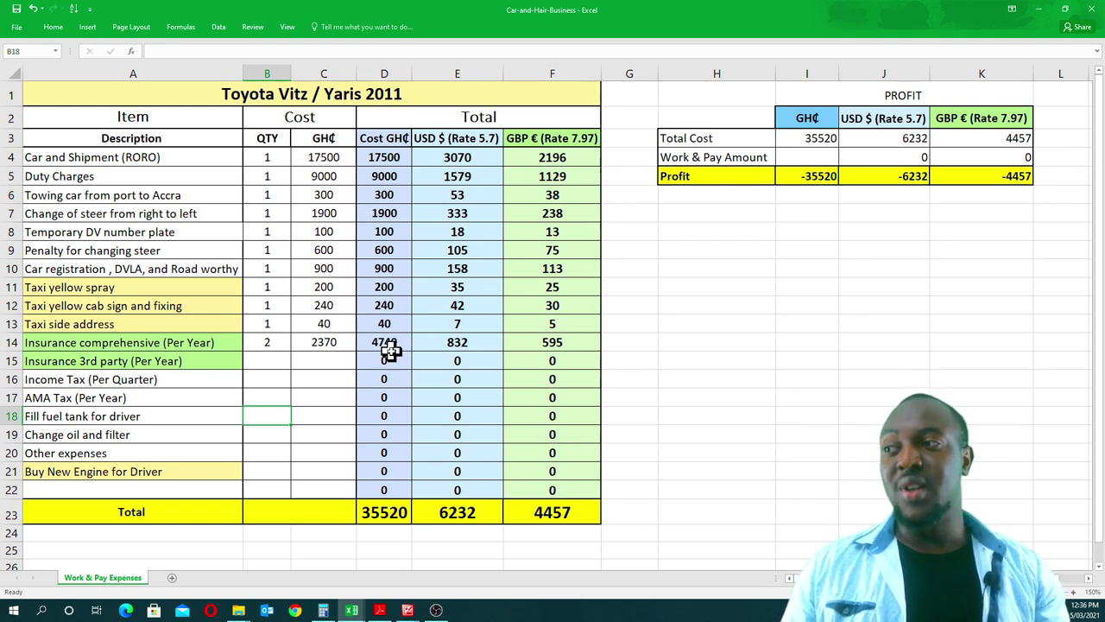
click(384, 344)
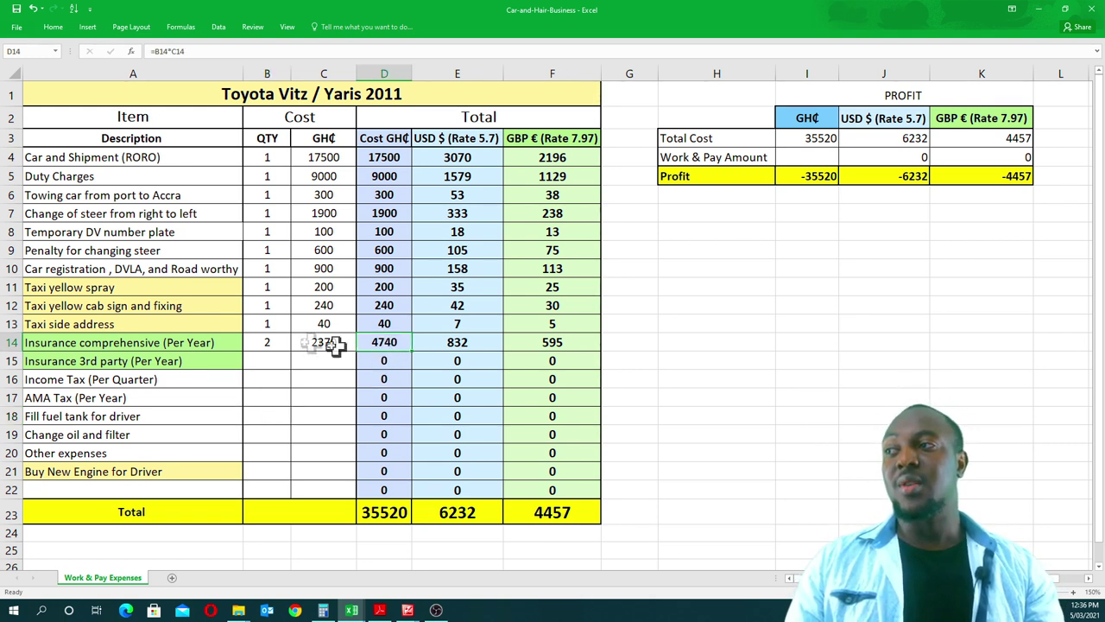
- Change the B14 quantity to 0, dropping the total cost back to 30780 GH₵
click(281, 345)
text(0)
click(276, 411)
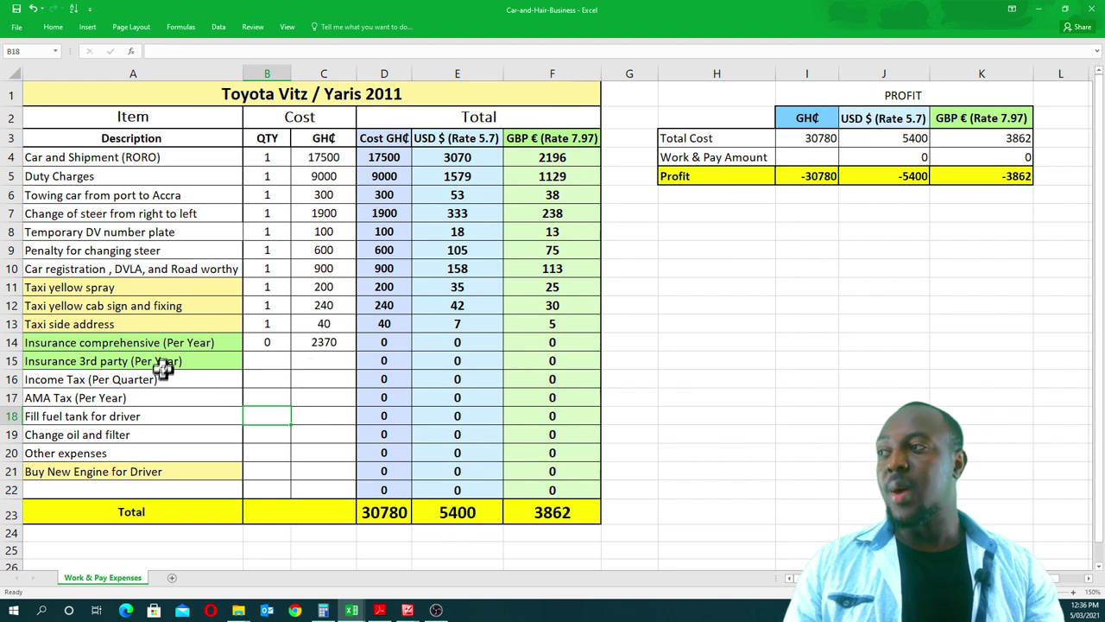
click(264, 363)
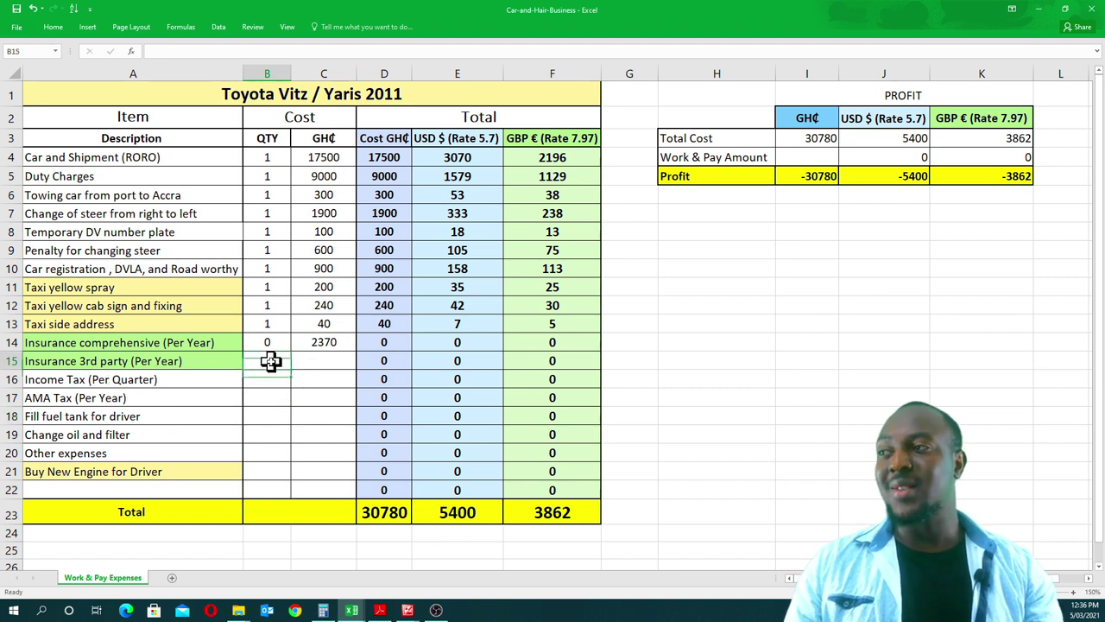
- Enter Insurance 3rd party quantity 1 and cost 440 GH₵ in row 15
text(2)
click(315, 361)
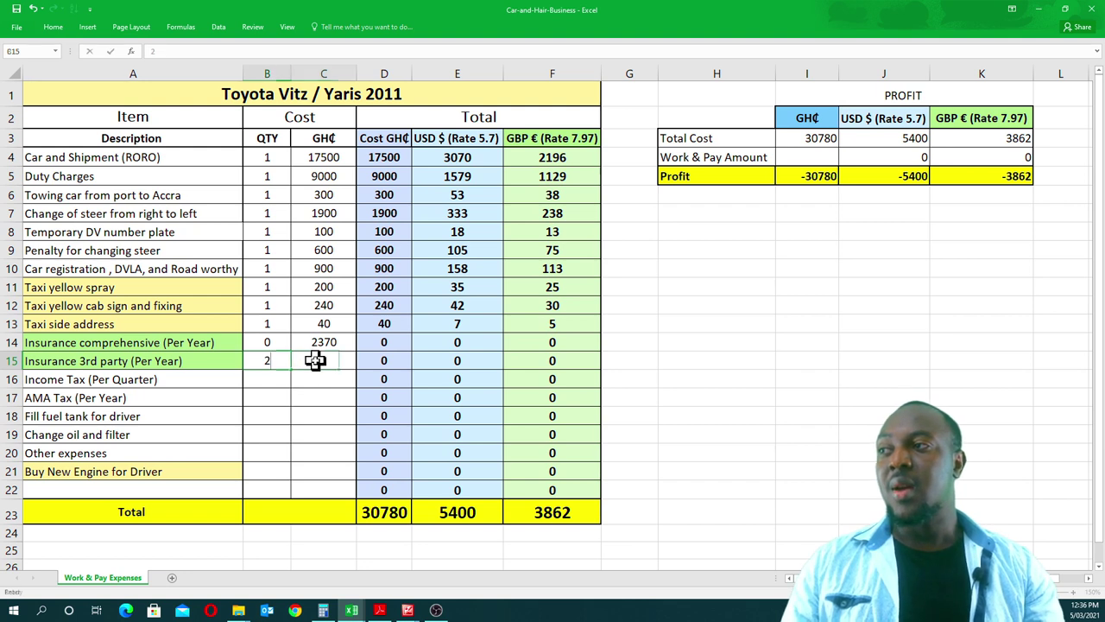
click(268, 361)
text(1)
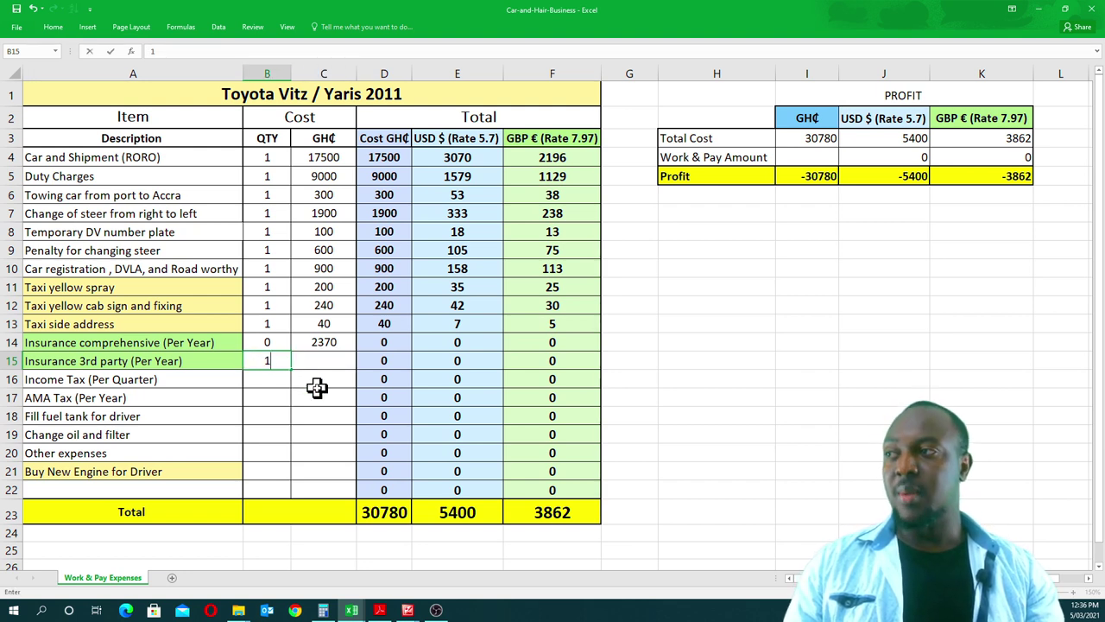
click(315, 359)
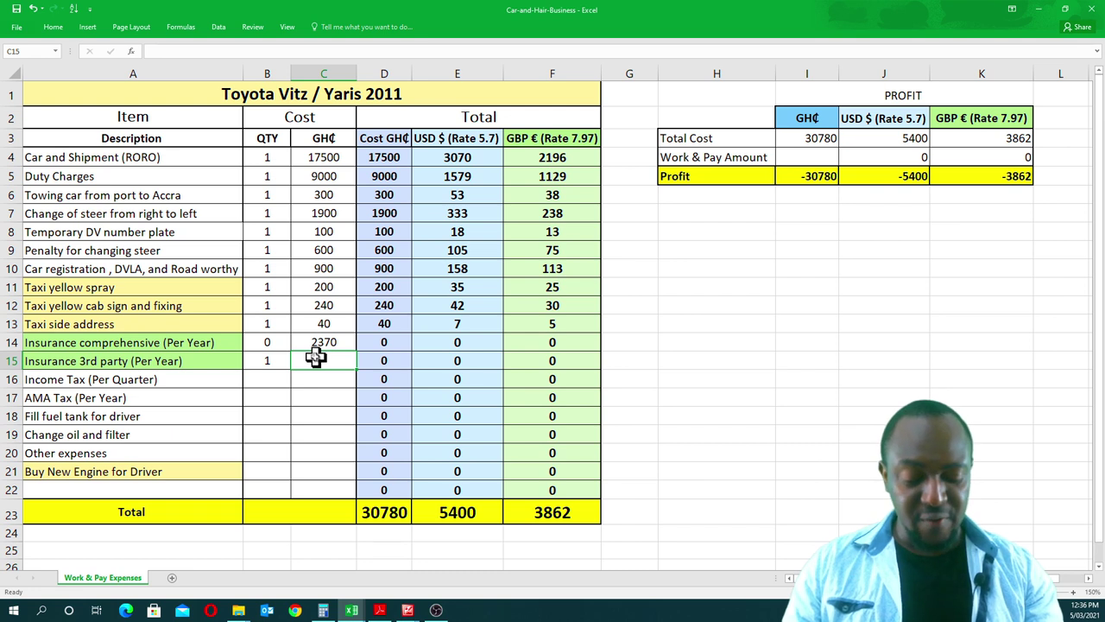
text(440)
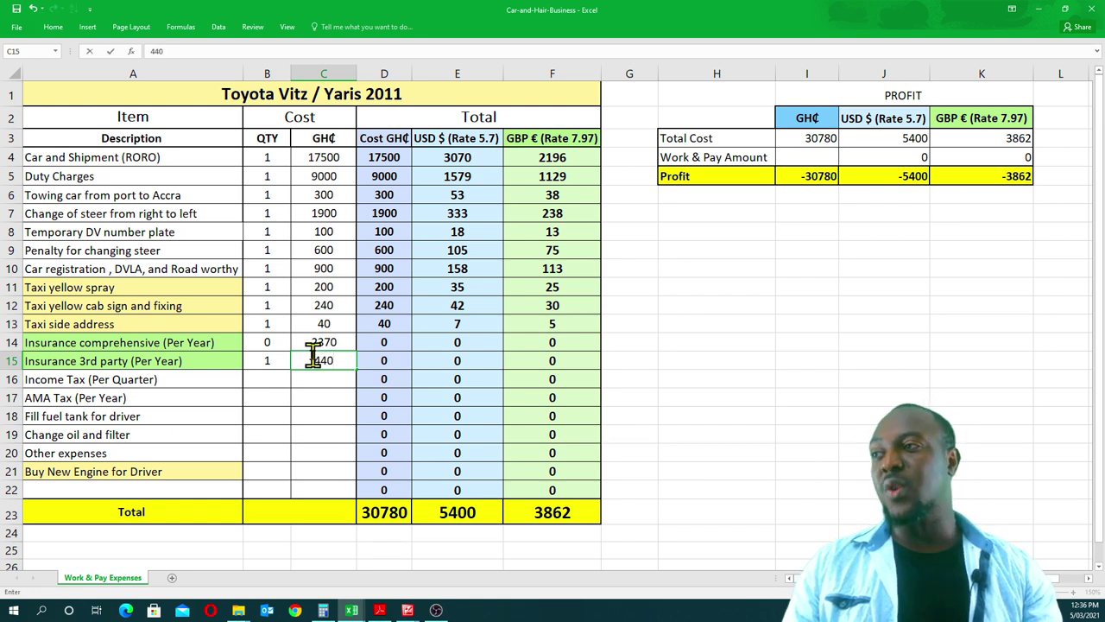
click(325, 410)
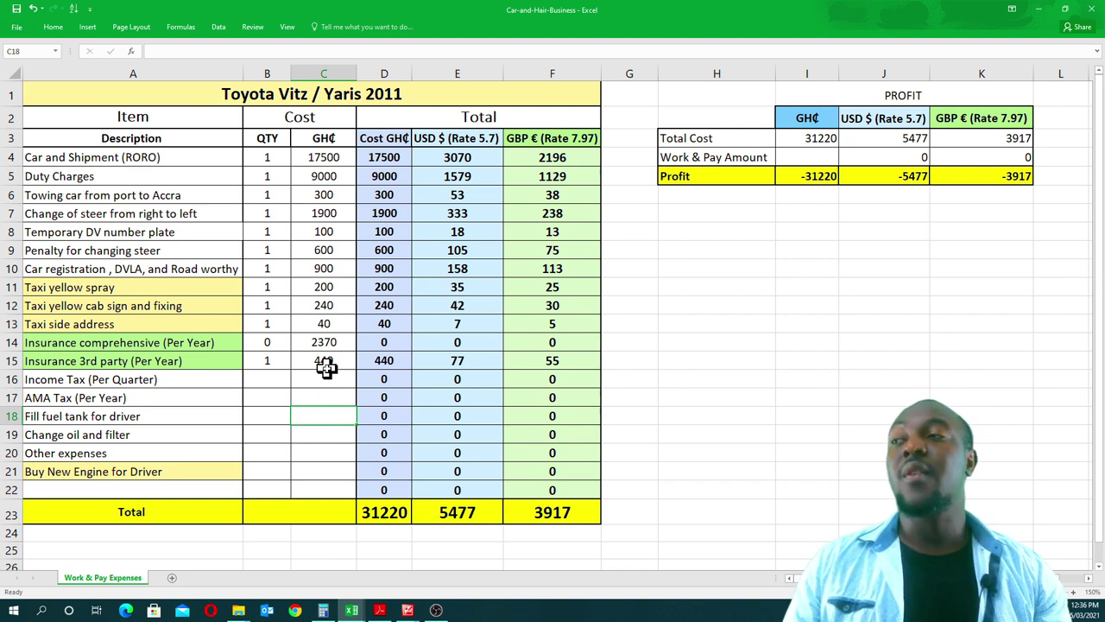
- Raise the Insurance 3rd party quantity in B15 to 2, making the total 31660 GH₵
click(326, 367)
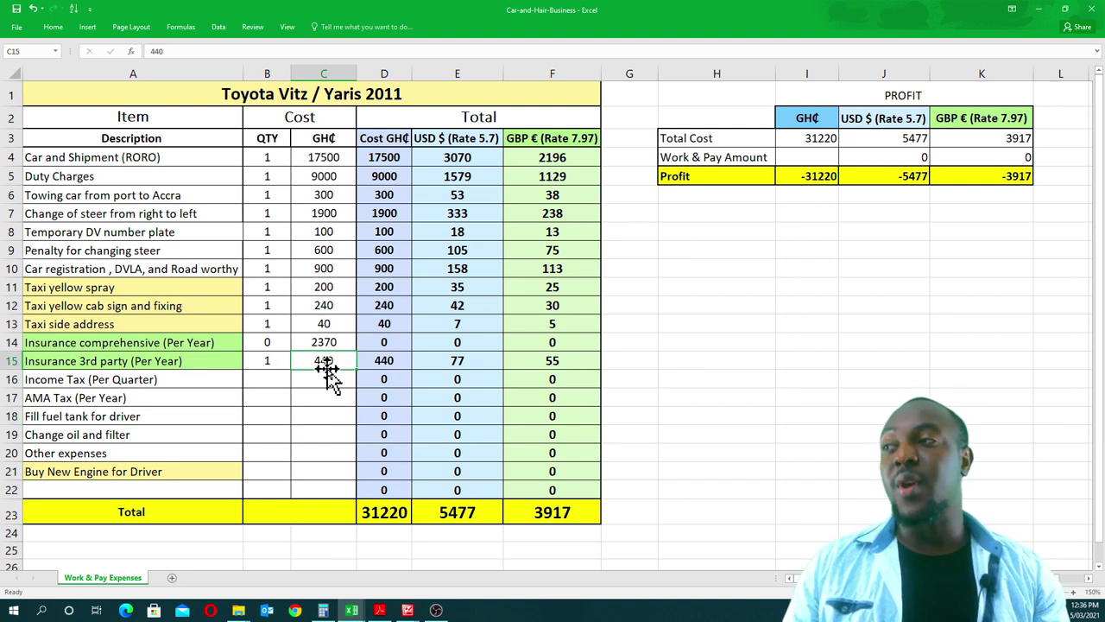
click(277, 363)
text(2)
click(313, 413)
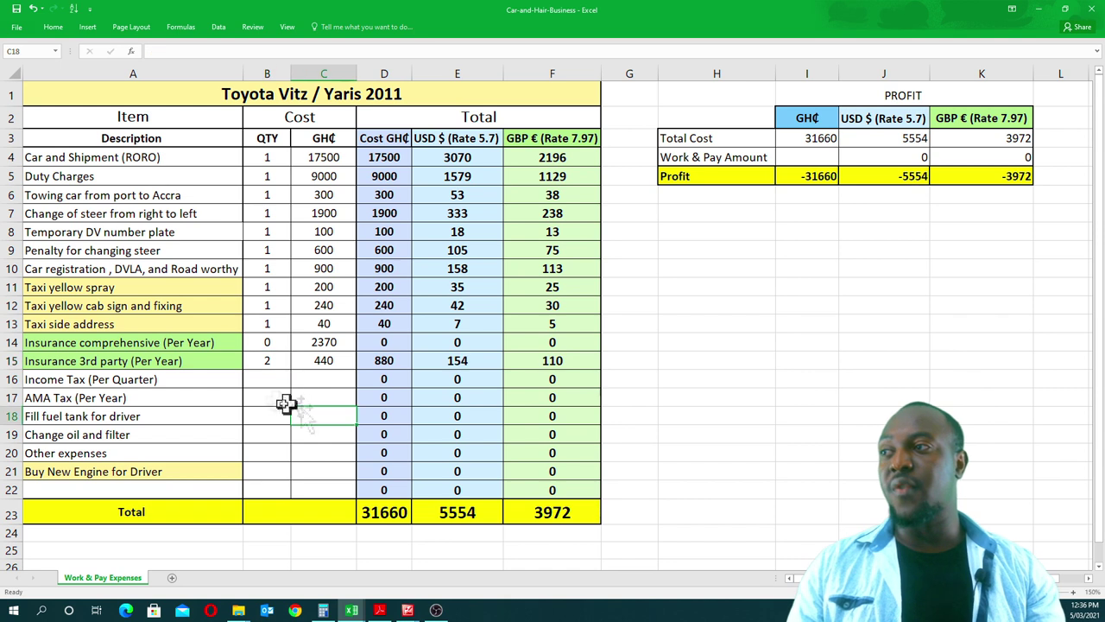
click(275, 347)
- Set B14 to 2, then set both B14 and B15 to 1, making the total 33590 GH₵
text(2)
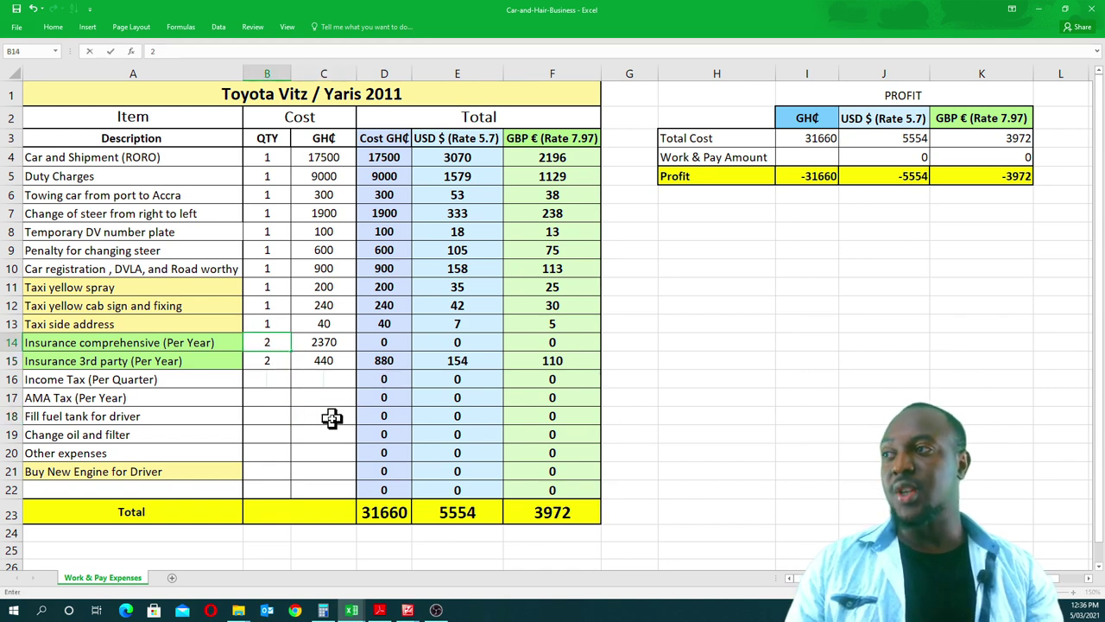
click(329, 416)
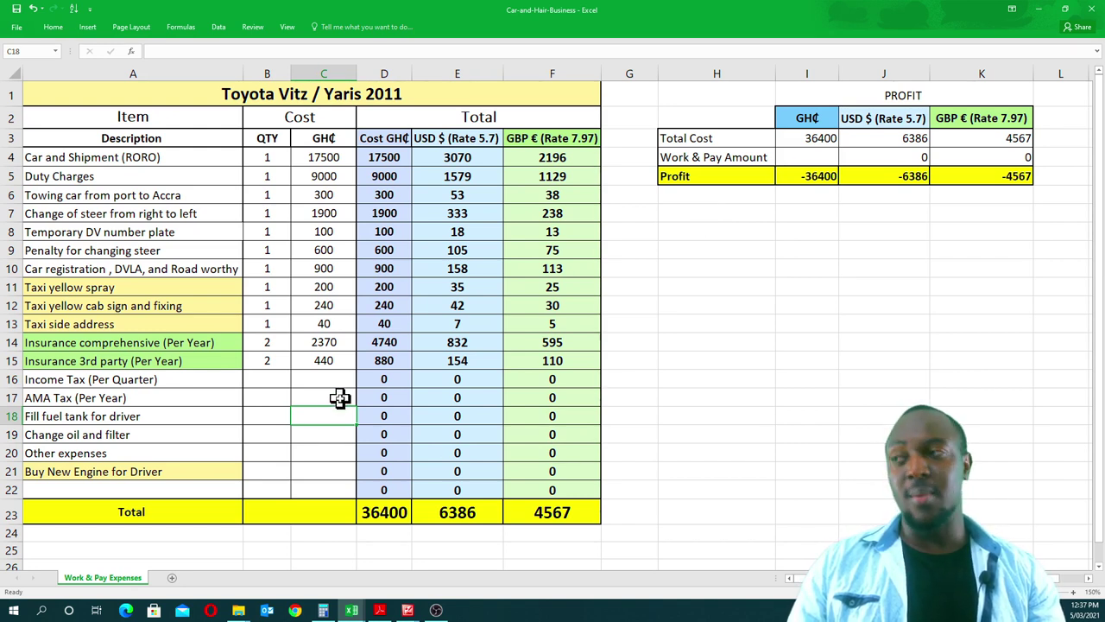
click(270, 344)
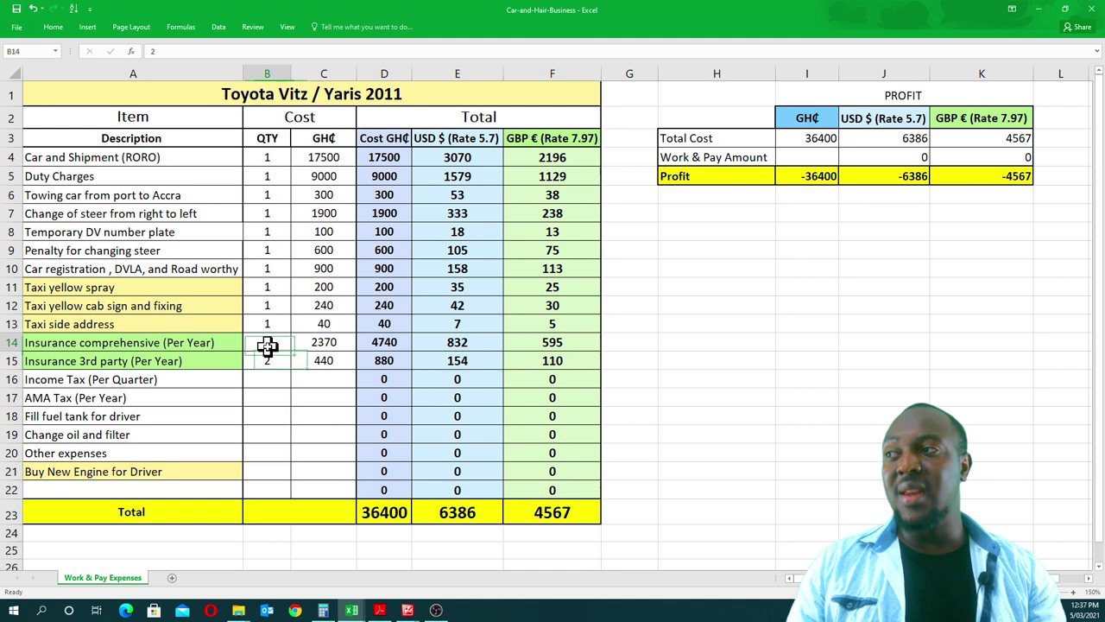
text(1)
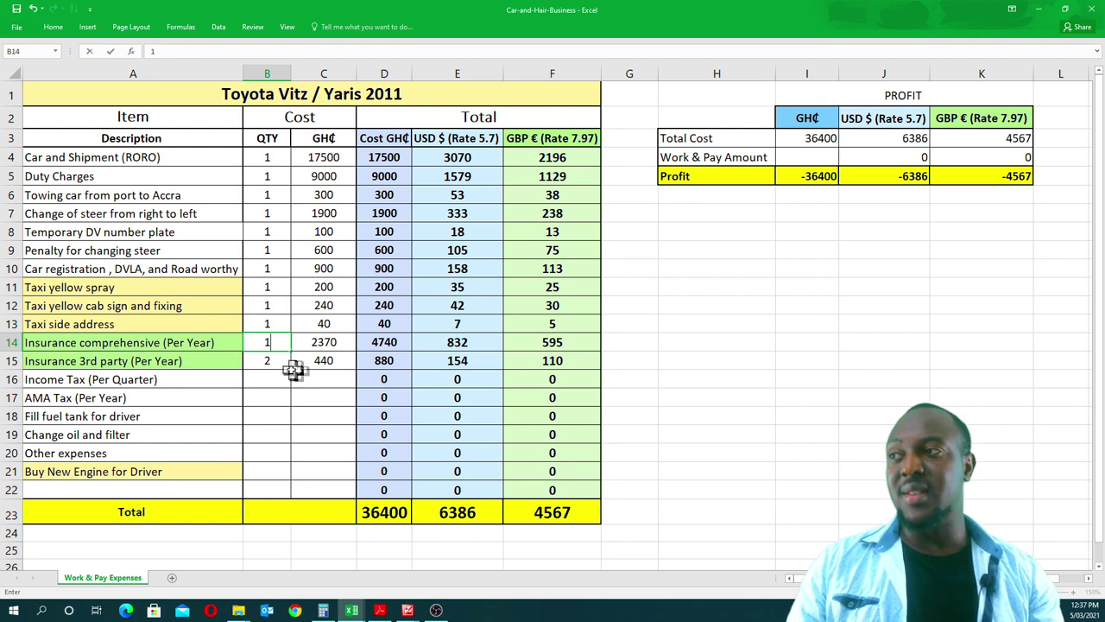
click(266, 363)
text(1)
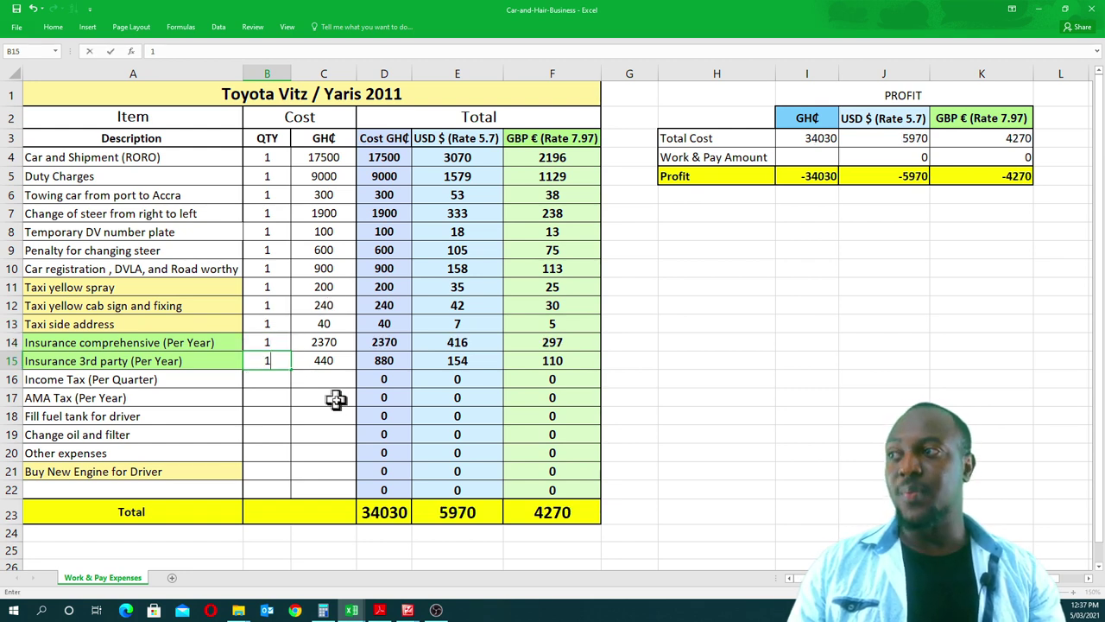
click(329, 396)
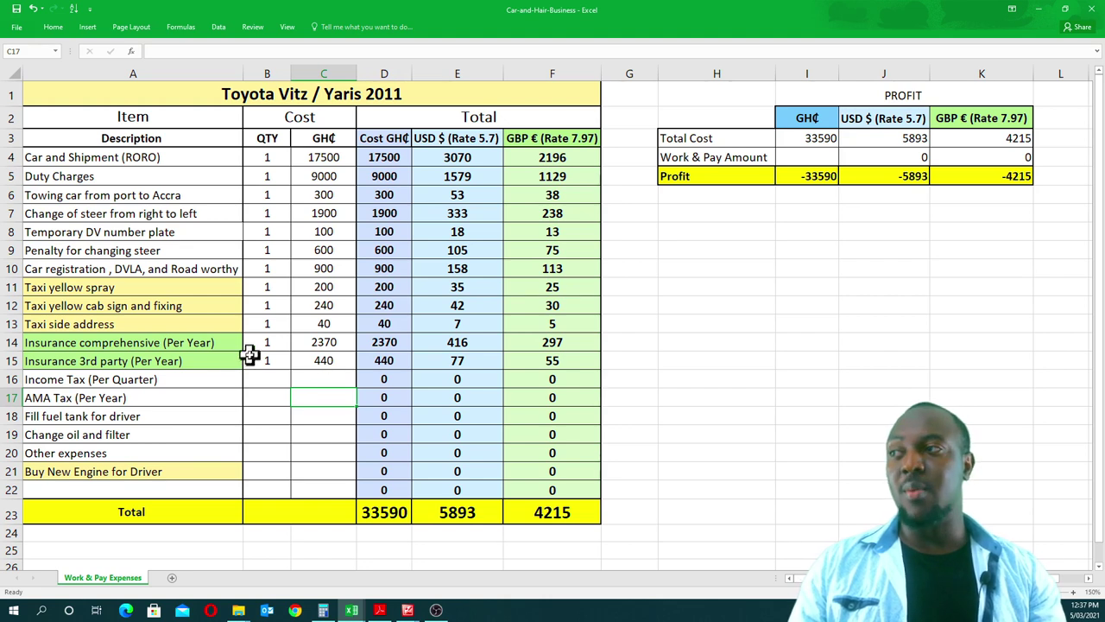
key(alt+Tab)
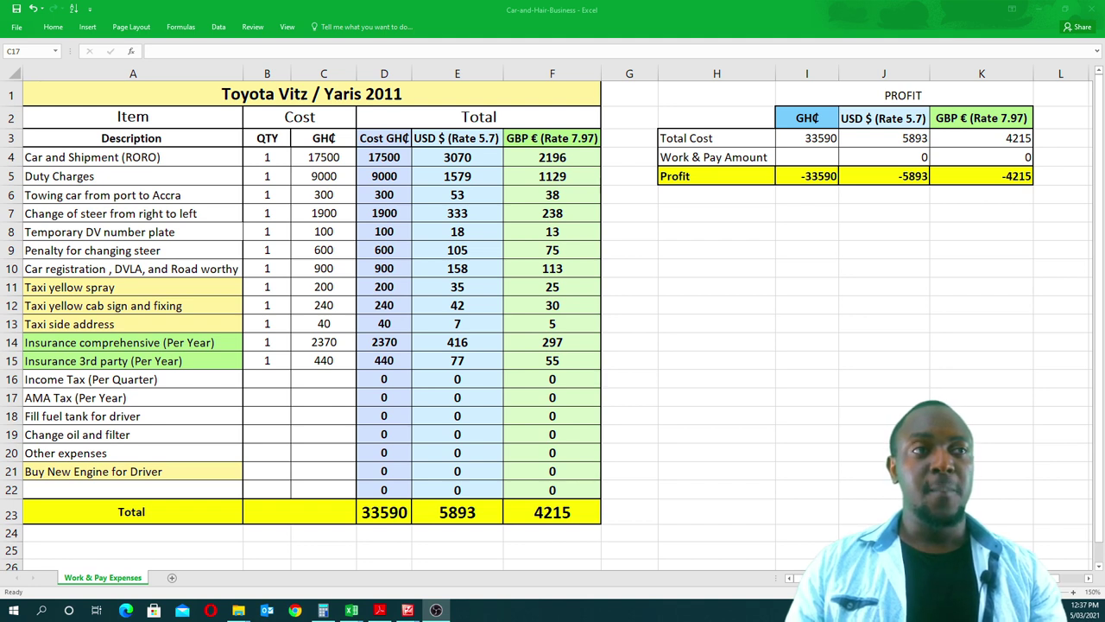
key(super+d)
key(super+d)
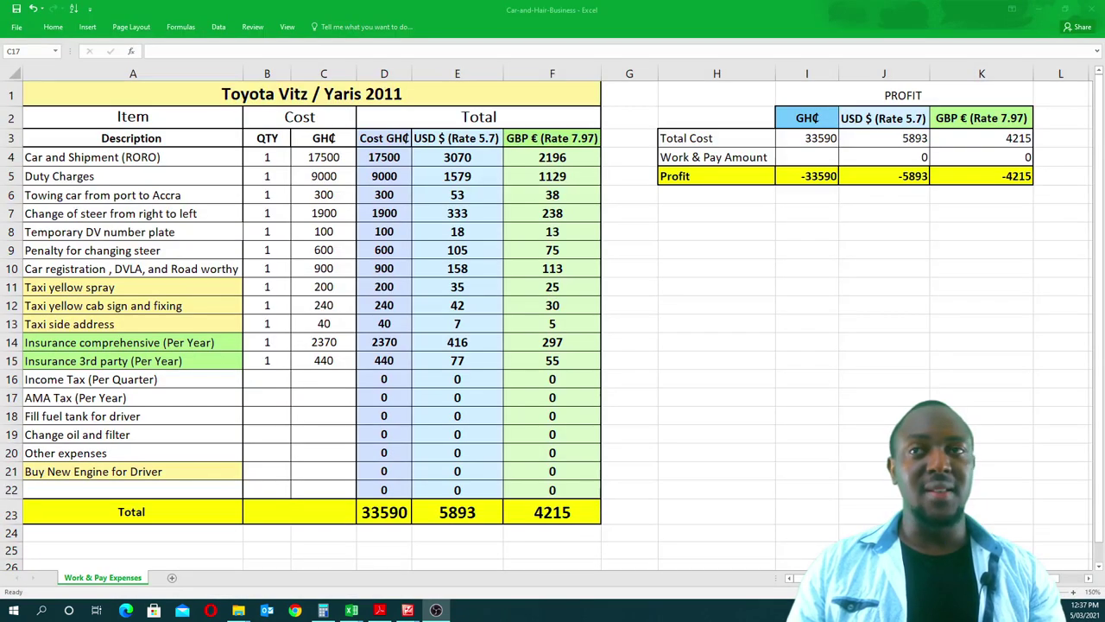
key(alt+Tab)
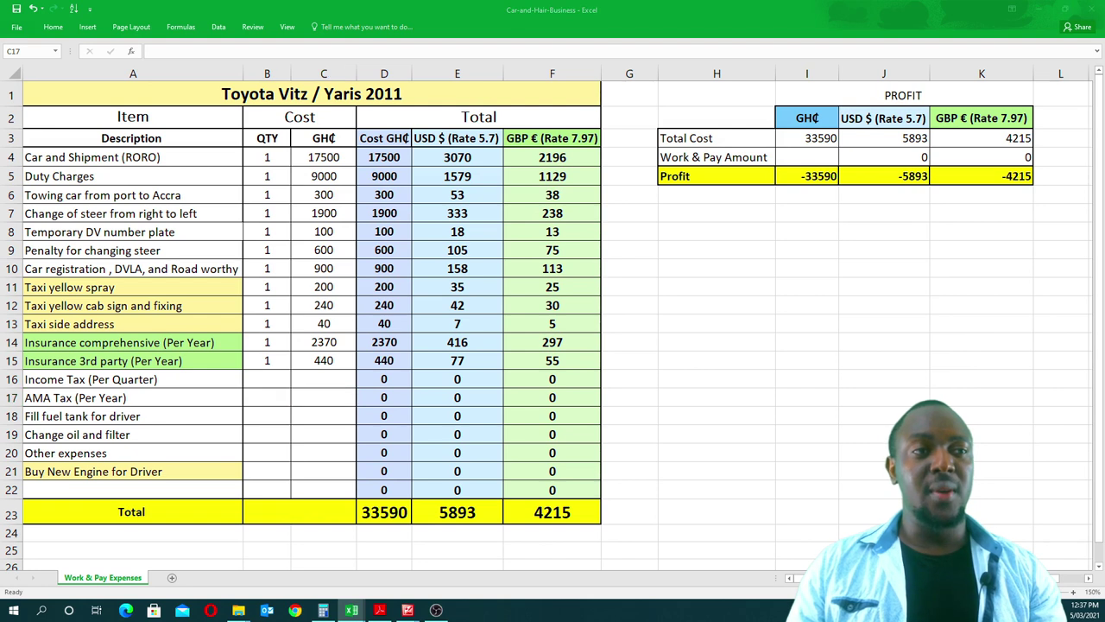
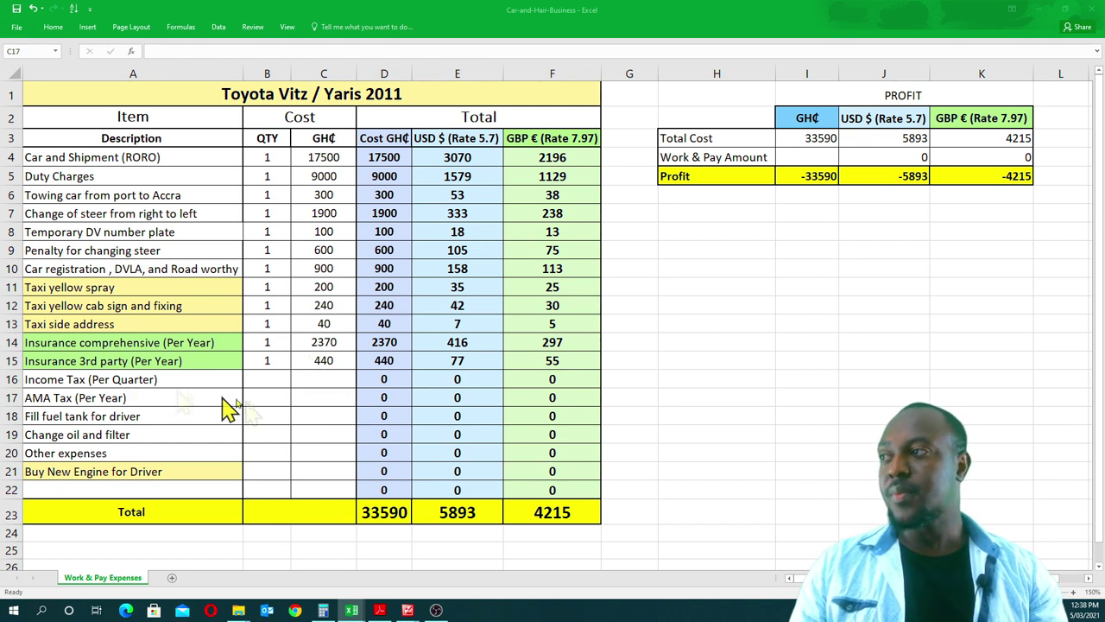
- Enter Income Tax (Per Quarter) as quantity 8 at 12 GH₵ each, giving a 96 line total
click(278, 381)
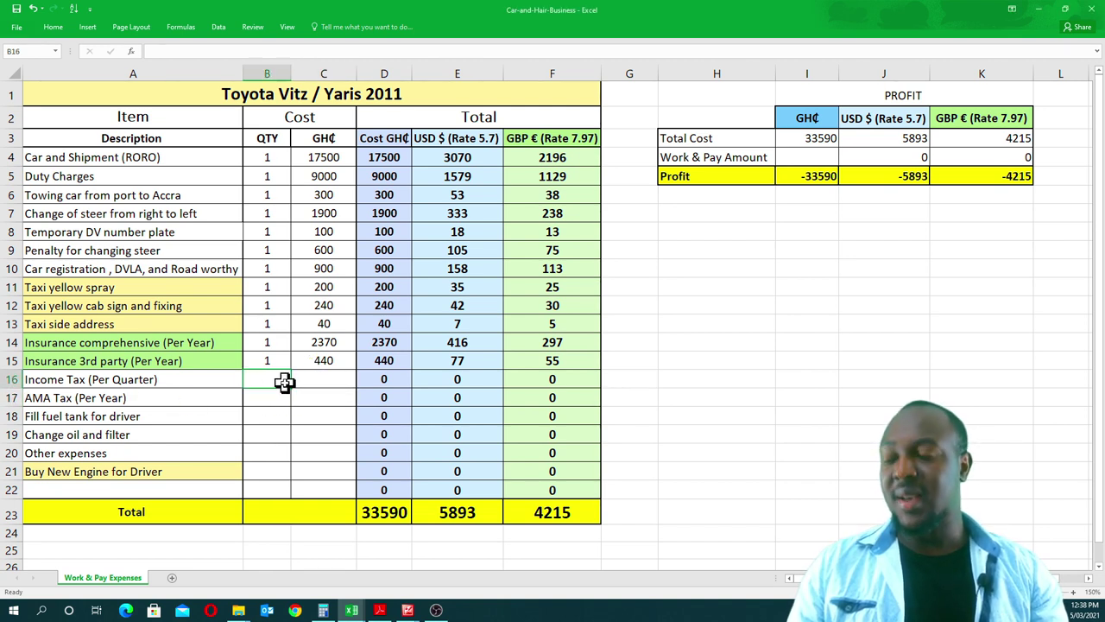
text(1)
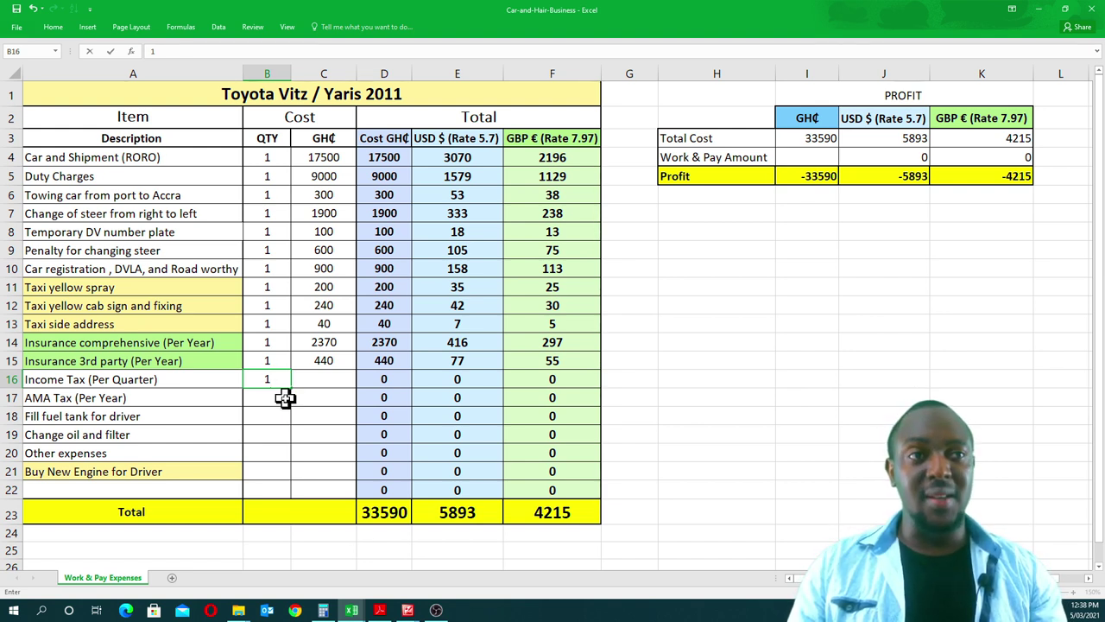
click(326, 382)
text(12)
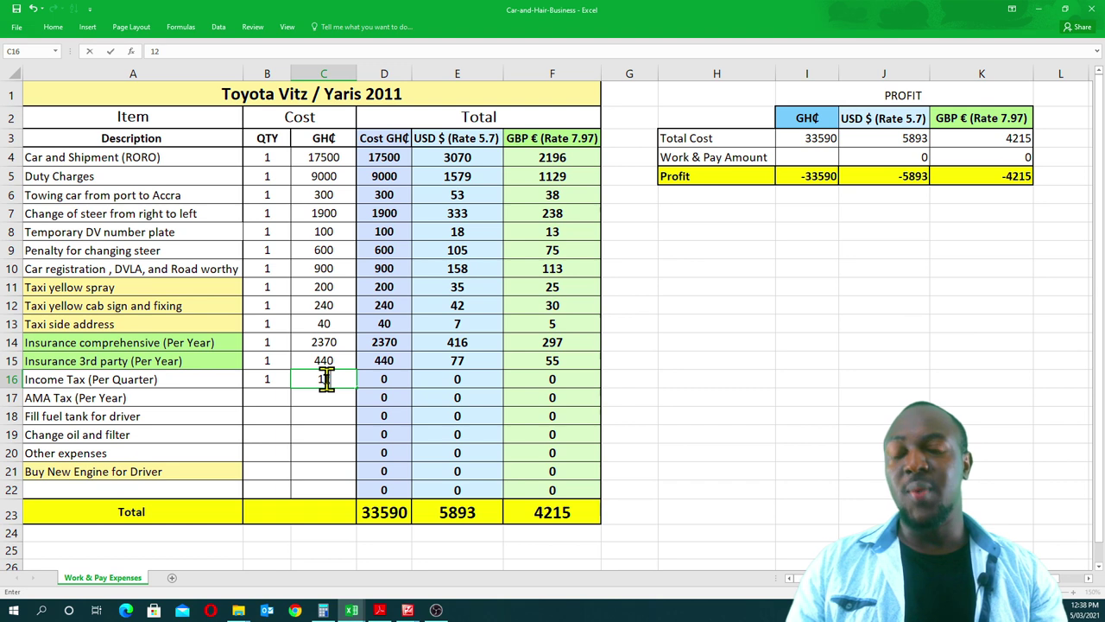
click(267, 380)
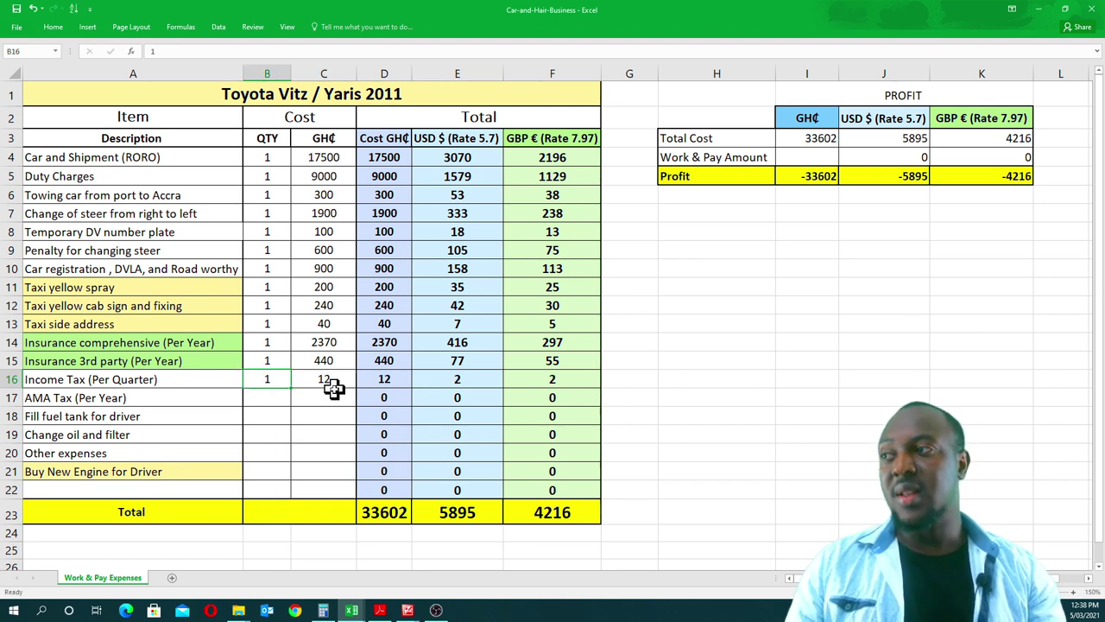
text(8)
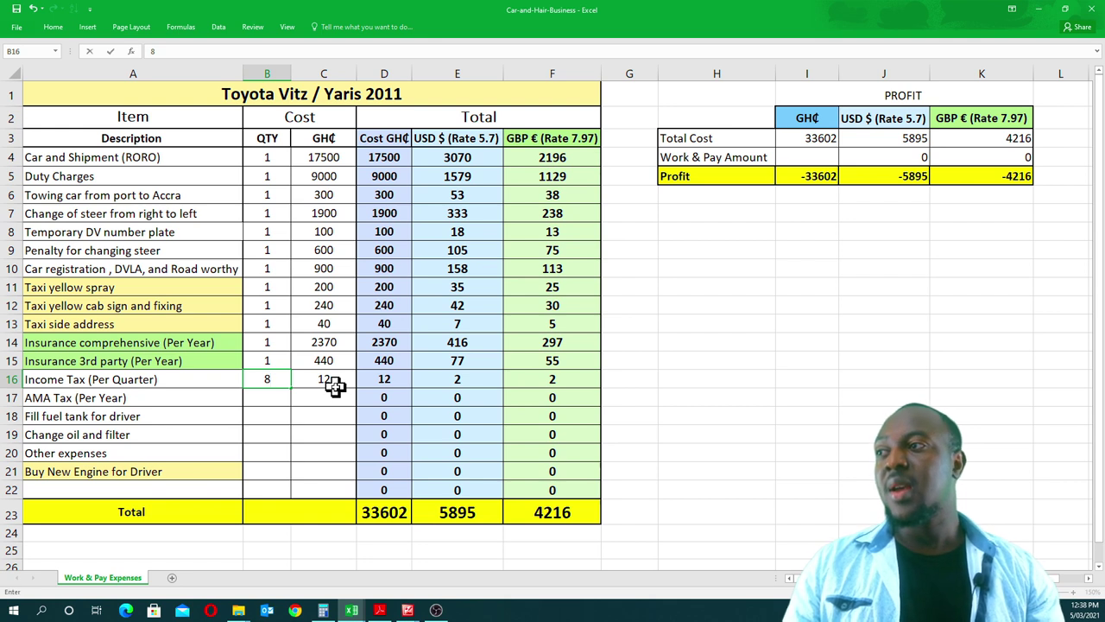
click(298, 452)
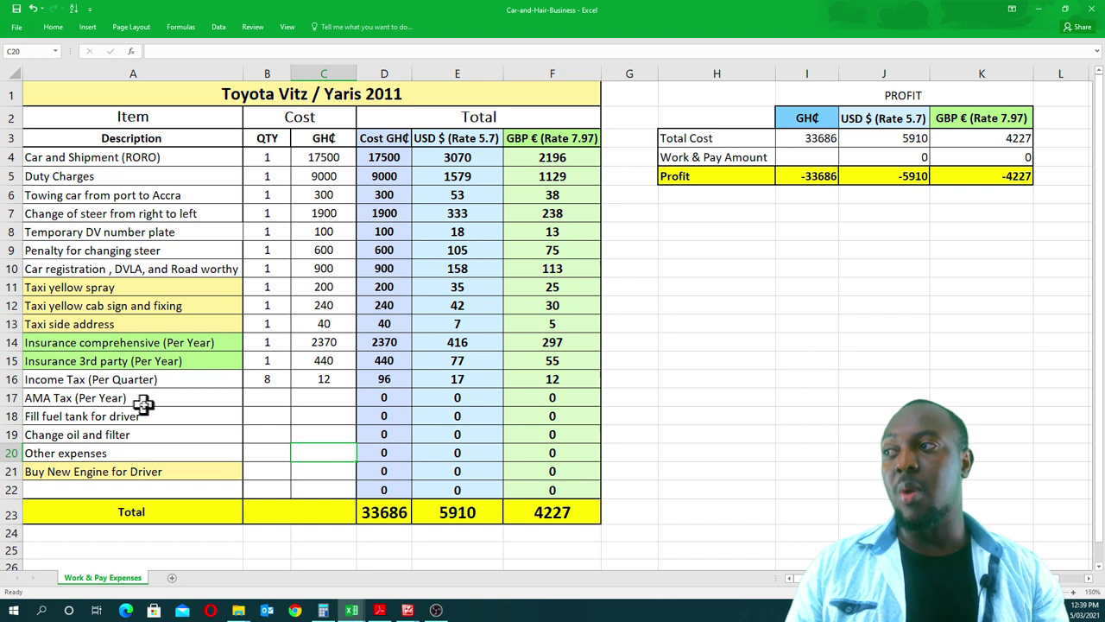
- Enter AMA Tax (Per Year) as quantity 2 at 50 GH₵ each, totalling 100
click(271, 402)
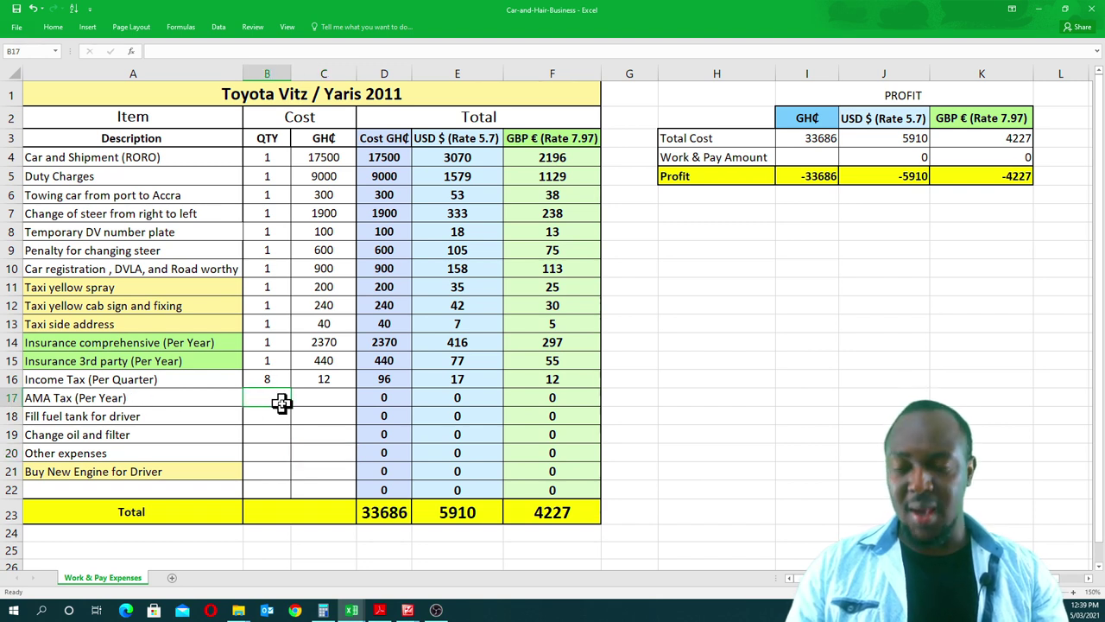
text(1)
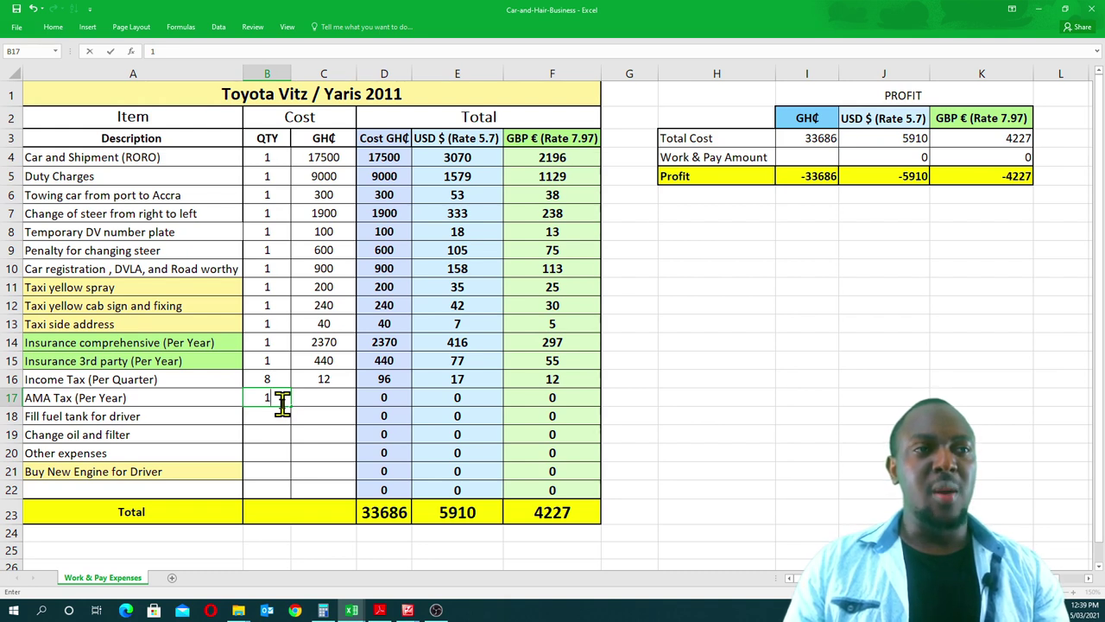
click(333, 400)
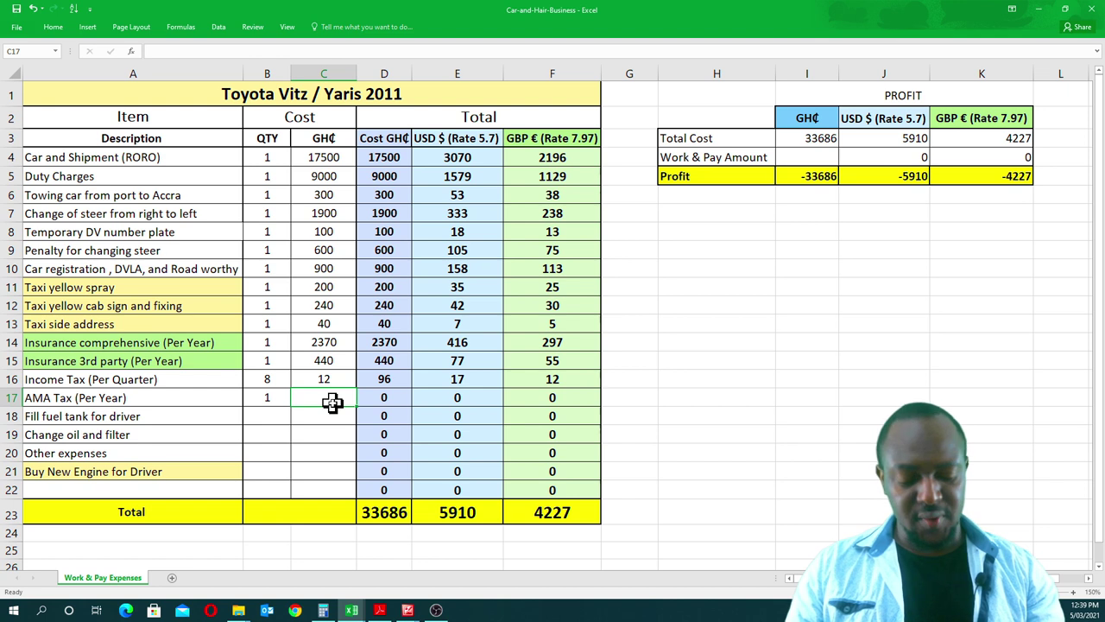
text(50)
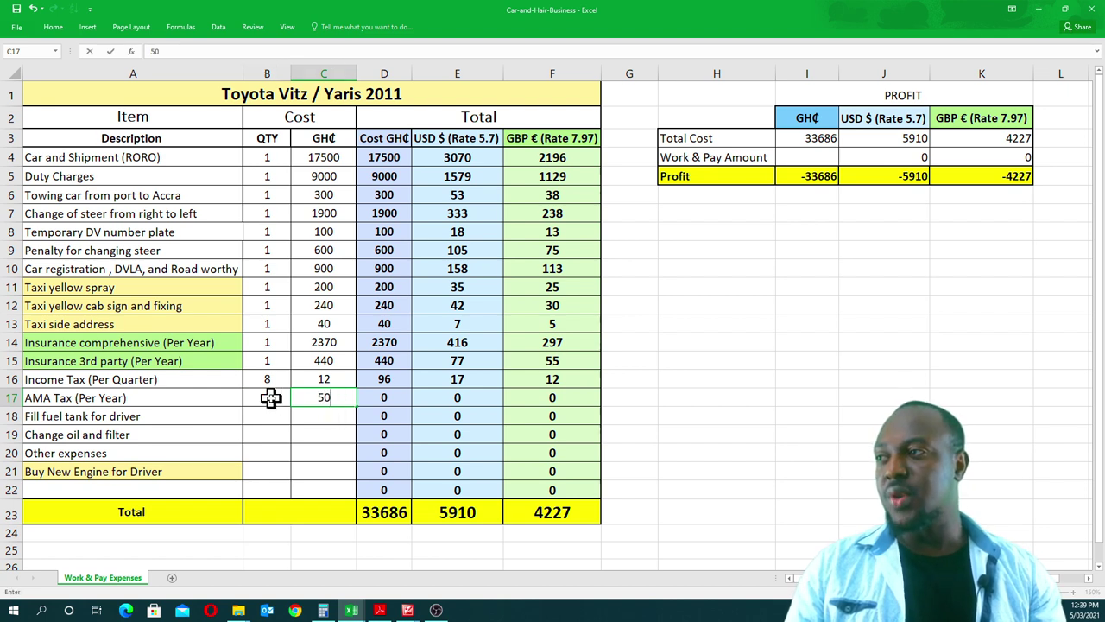
click(270, 397)
text(2)
click(380, 467)
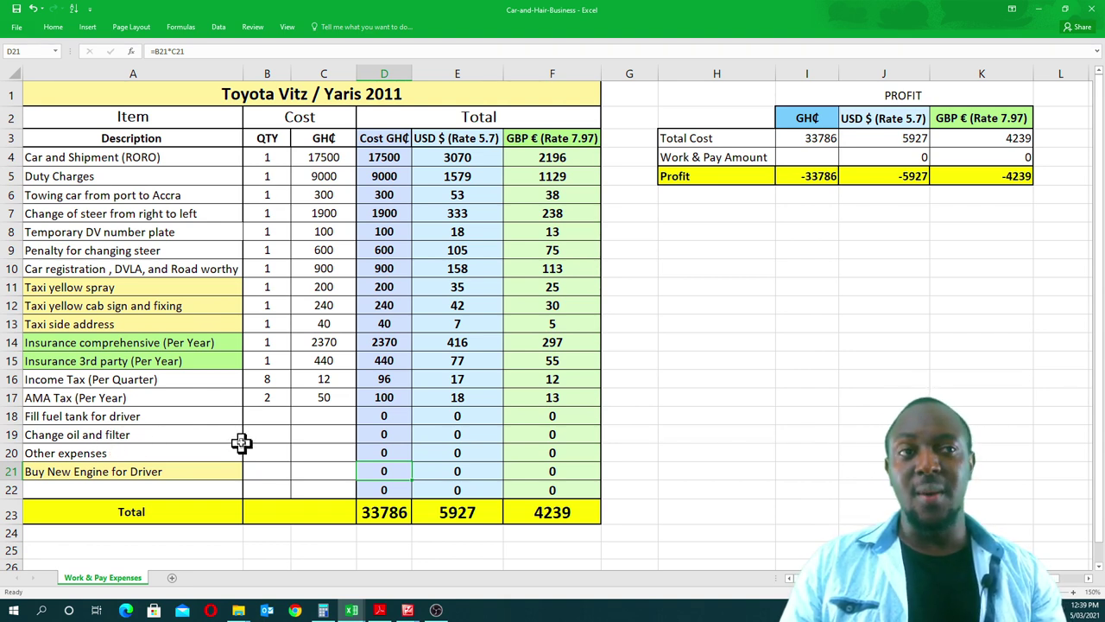
click(267, 418)
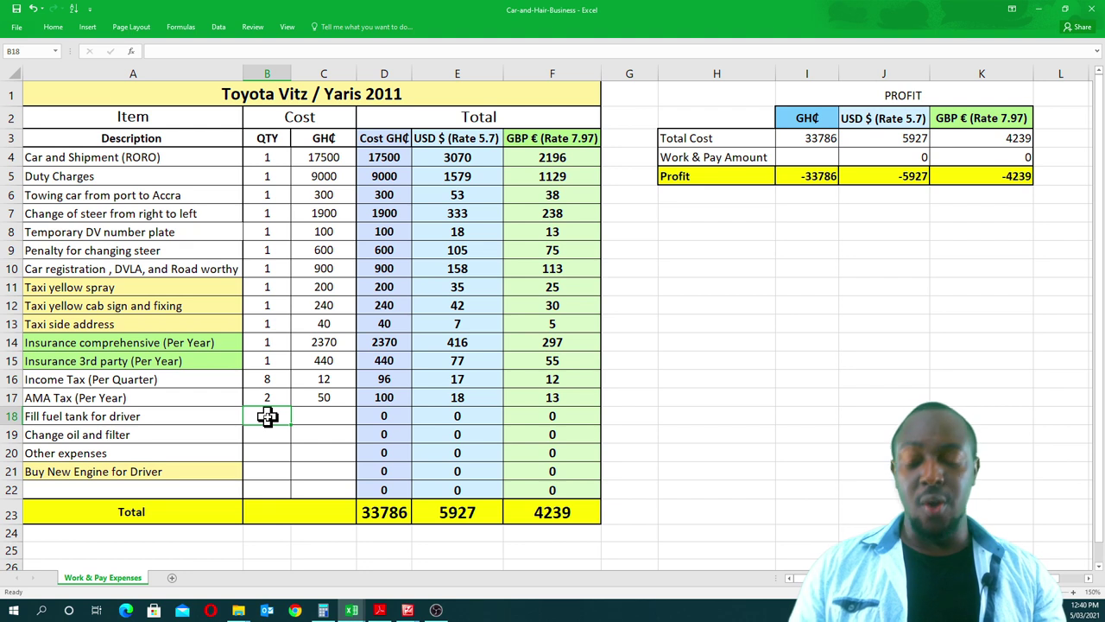
- Enter Fill fuel tank for driver as 1 at 200 GH₵, removing the 200 typed in the wrong row
text(1)
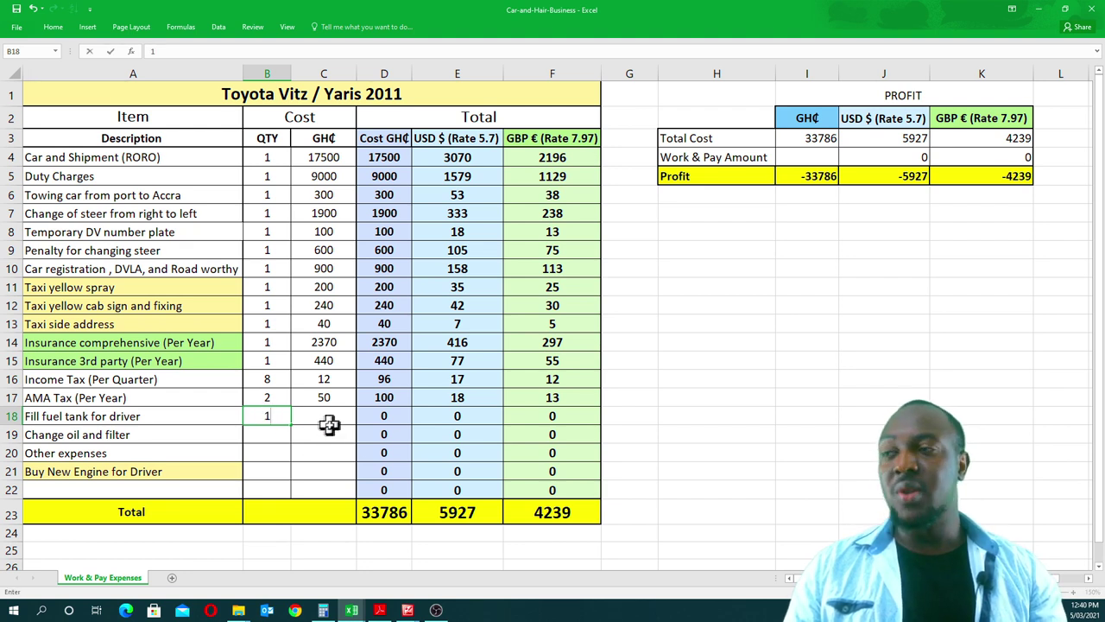
click(330, 428)
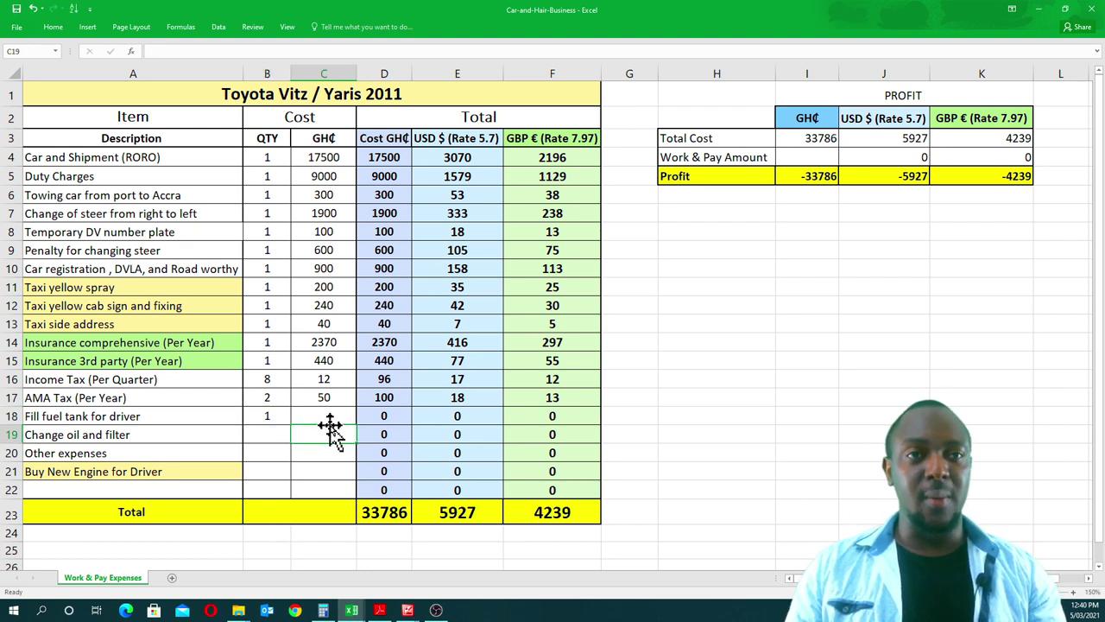
text(200)
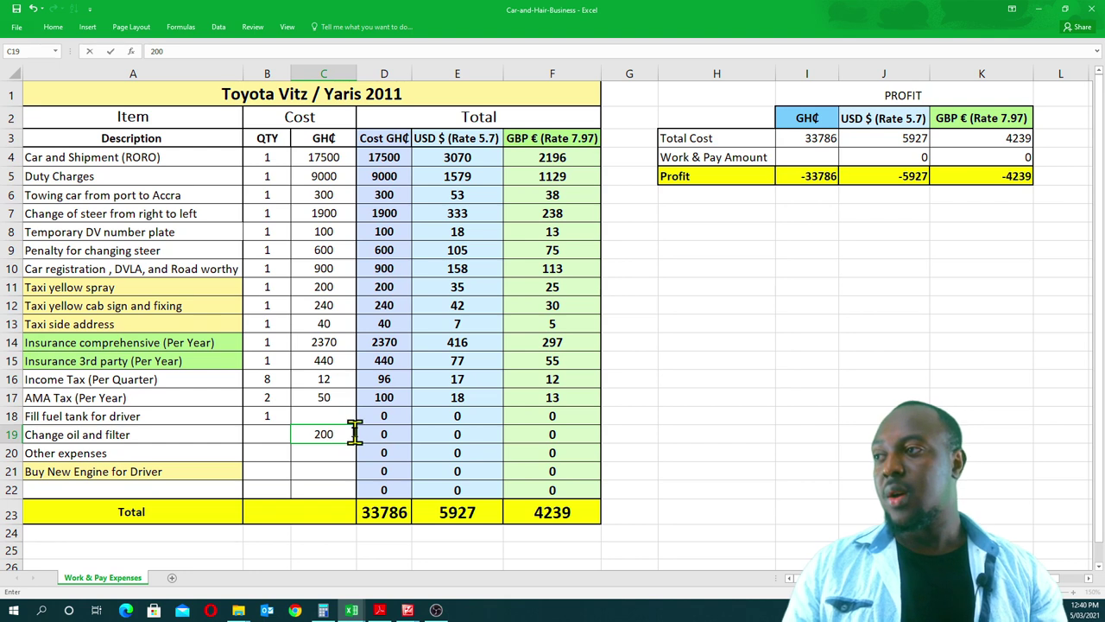
key(BackSpace)
key(BackSpace)
key(BackSpace)
click(313, 414)
text(200)
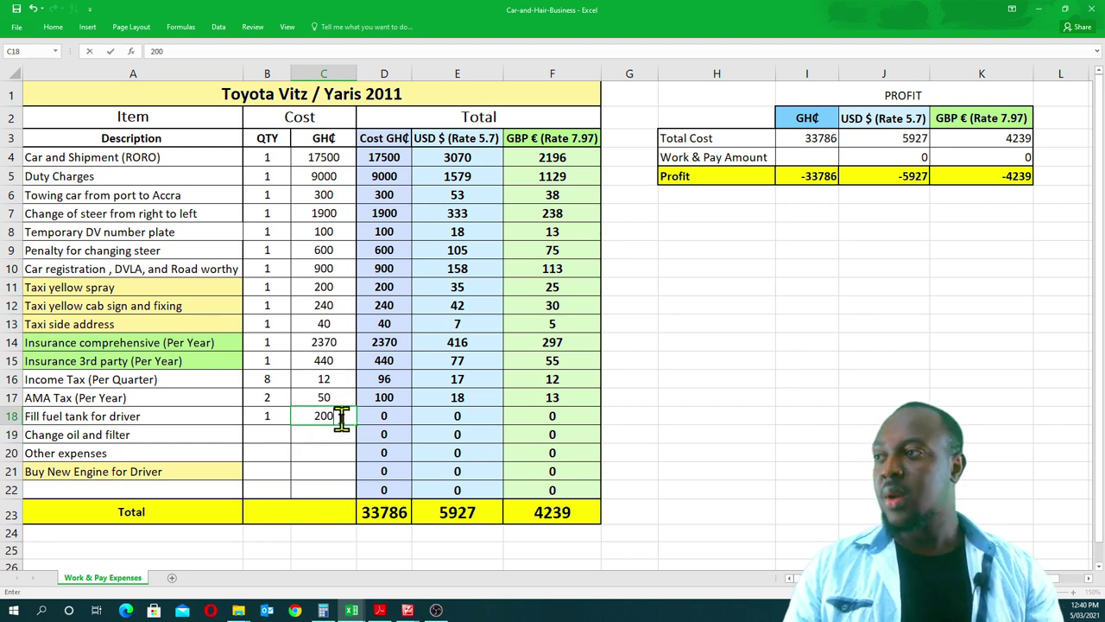
click(327, 451)
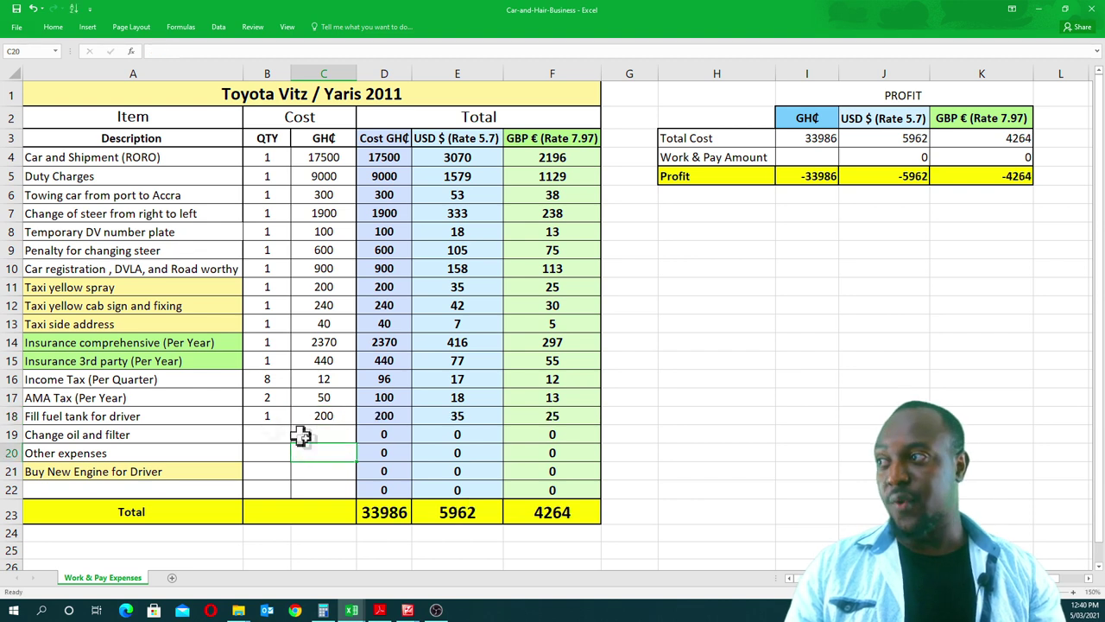
click(257, 437)
- Enter Change oil and filter as quantity 1 at 120 GH₵
text(1)
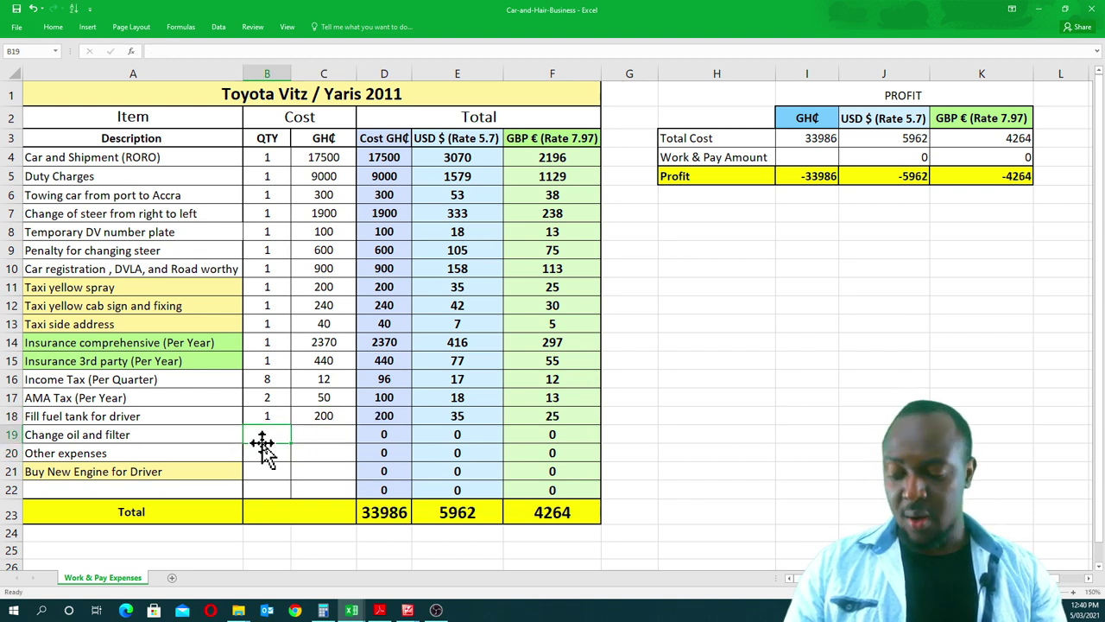
click(311, 439)
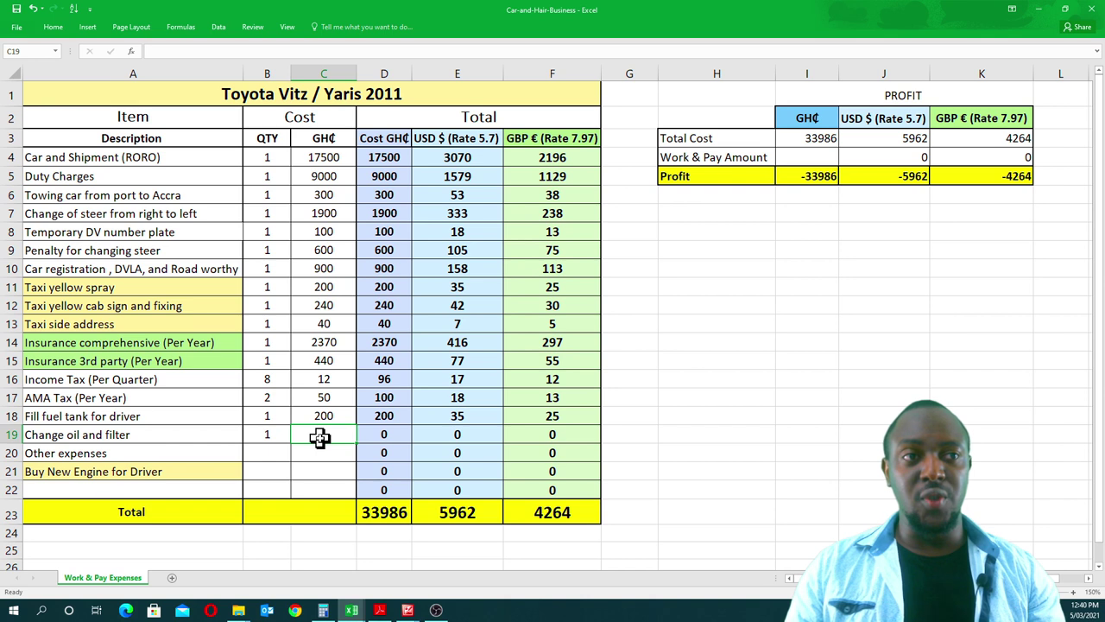
text(120)
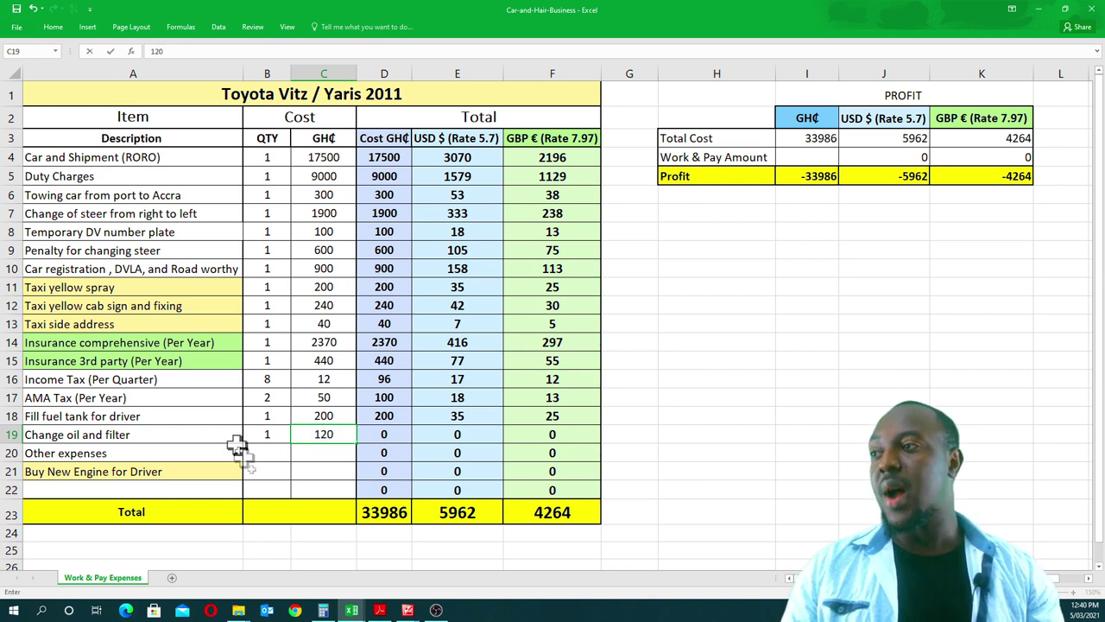
click(334, 474)
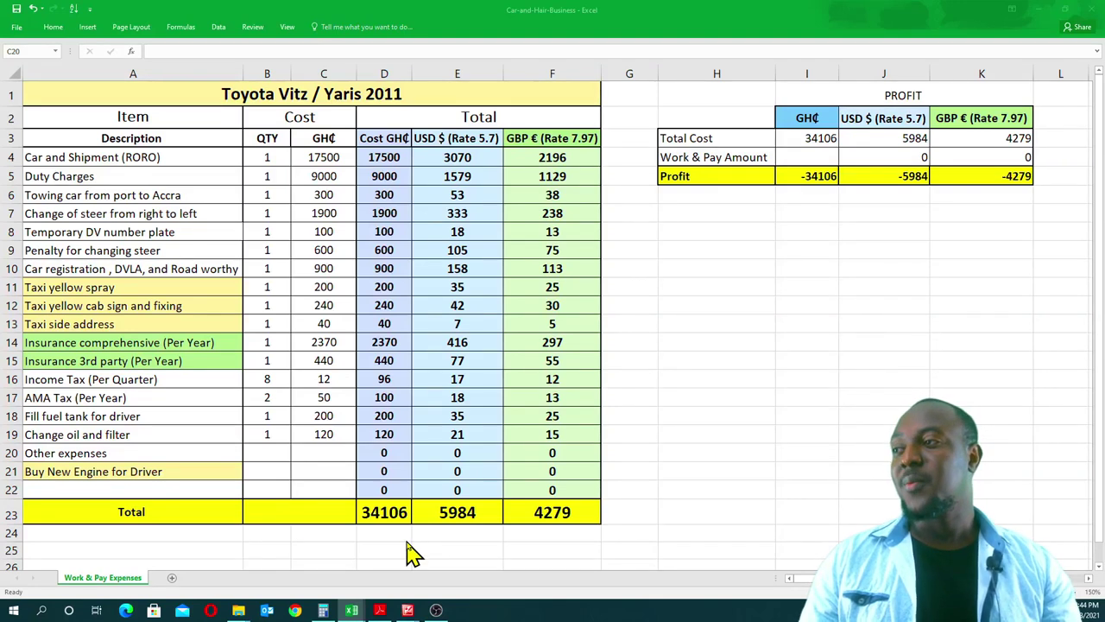
click(271, 449)
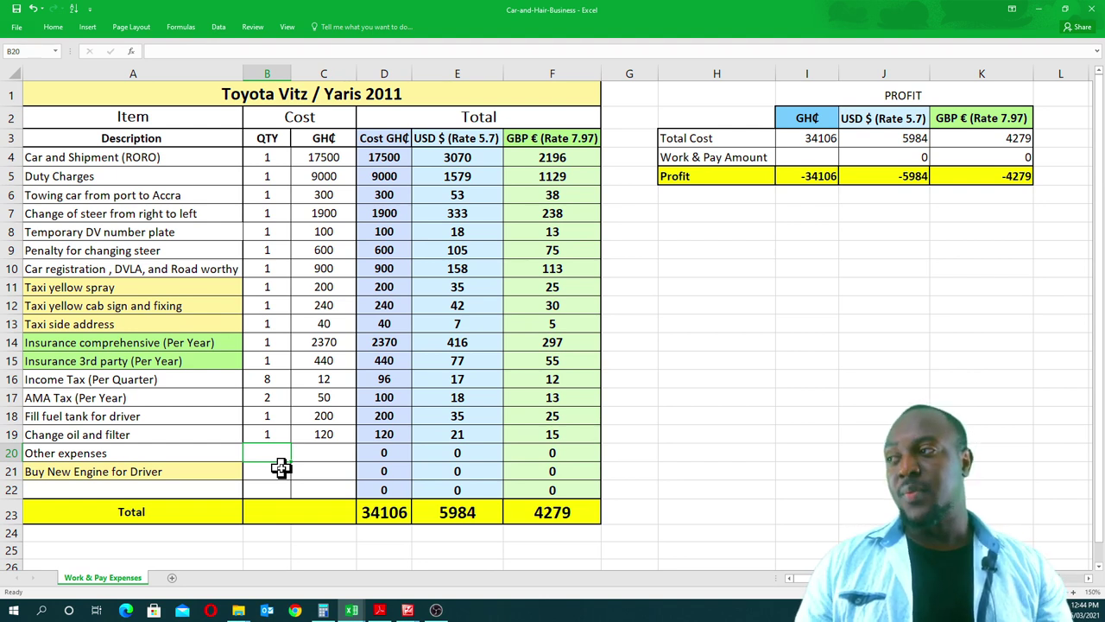
- Enter Other expenses as 1 at 300 GH₵ and give Buy New Engine for Driver quantity 1
text(1)
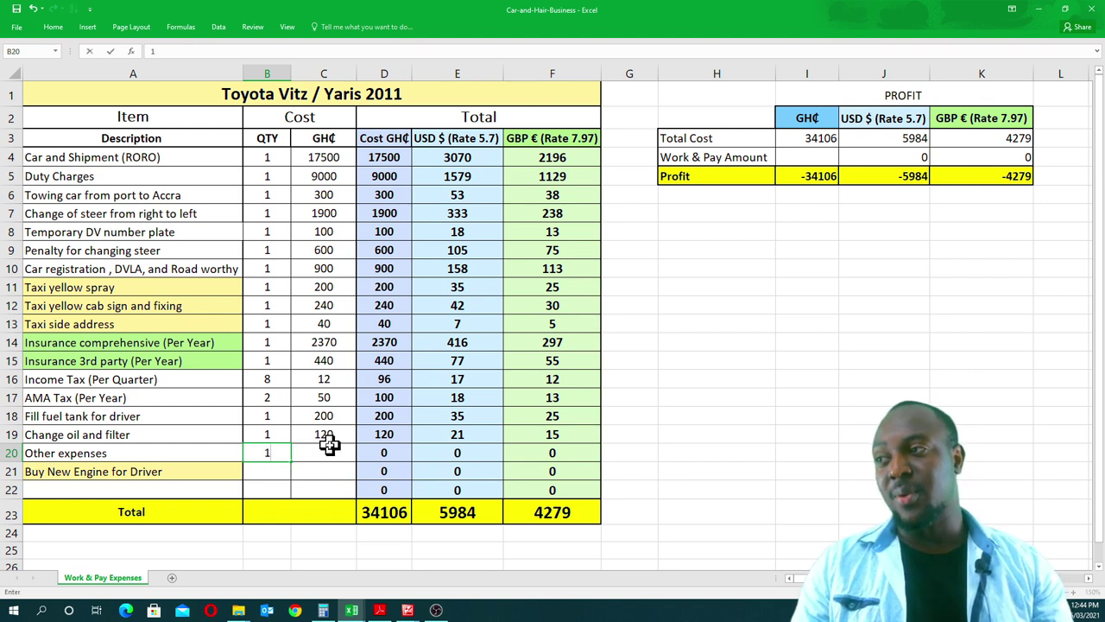
click(328, 449)
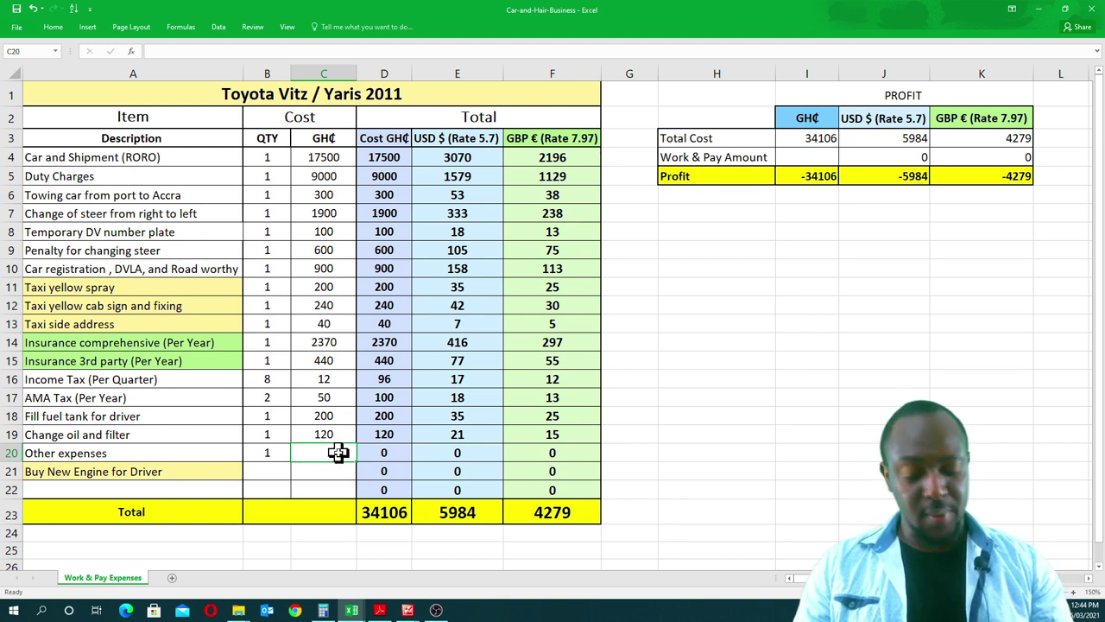
text(300)
click(307, 378)
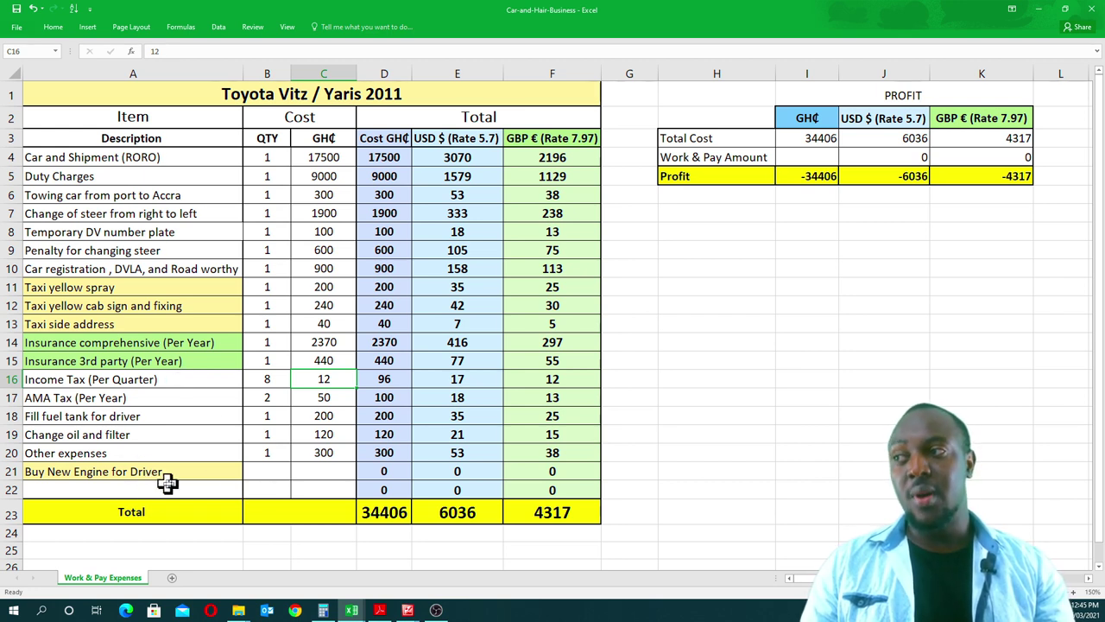
click(269, 473)
text(1)
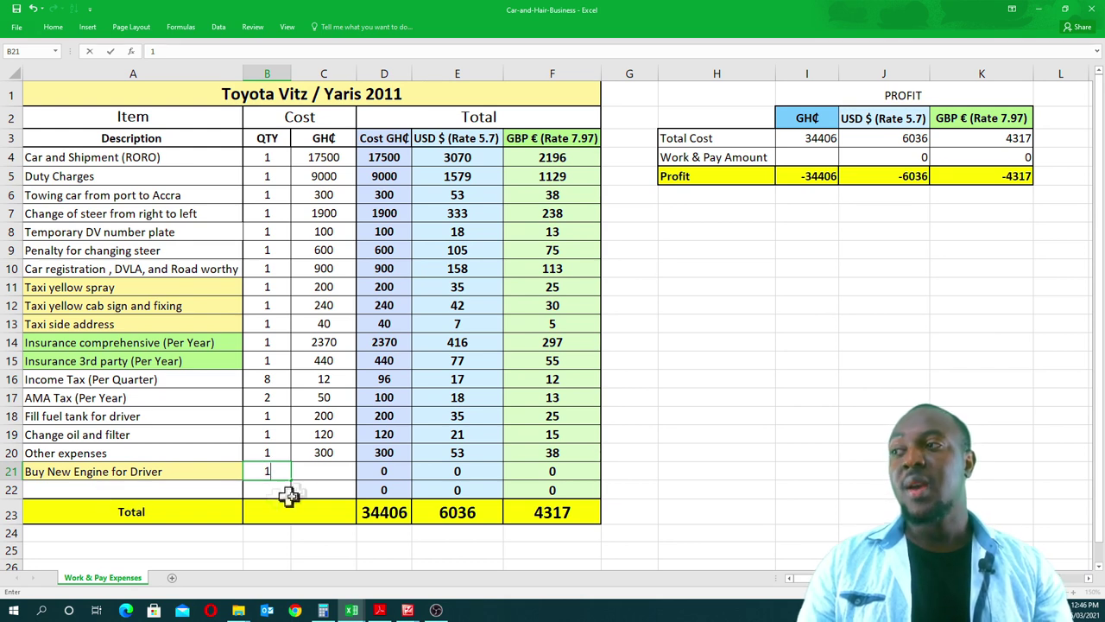
- Price Buy New Engine for Driver at 4000 GH₵ and check the =SUM(D4:D22) cost total
click(322, 472)
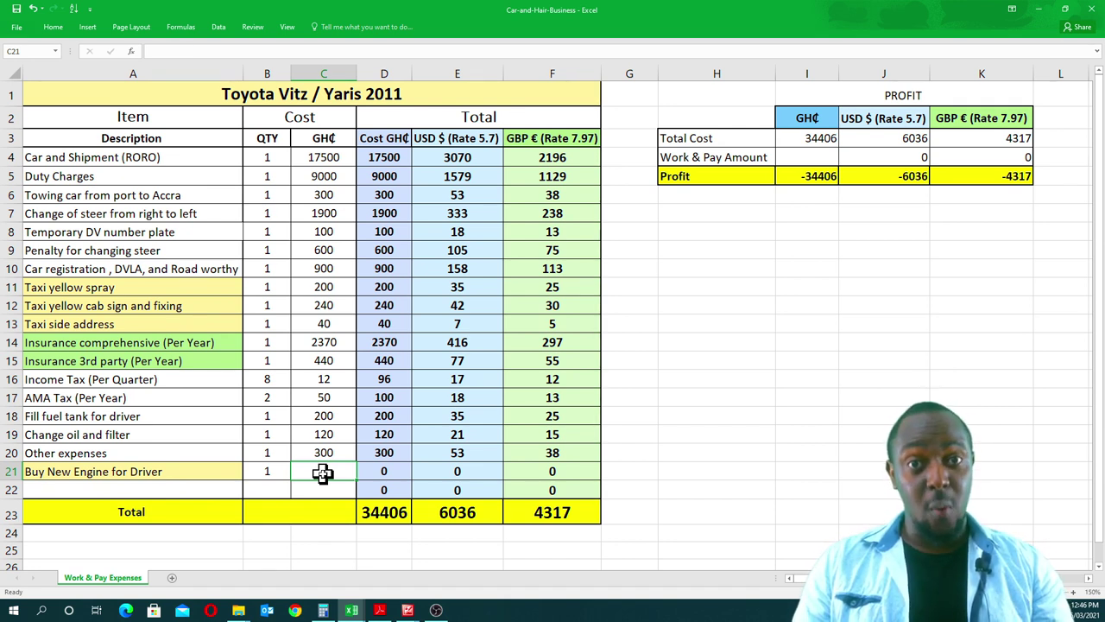
text(4000)
click(332, 381)
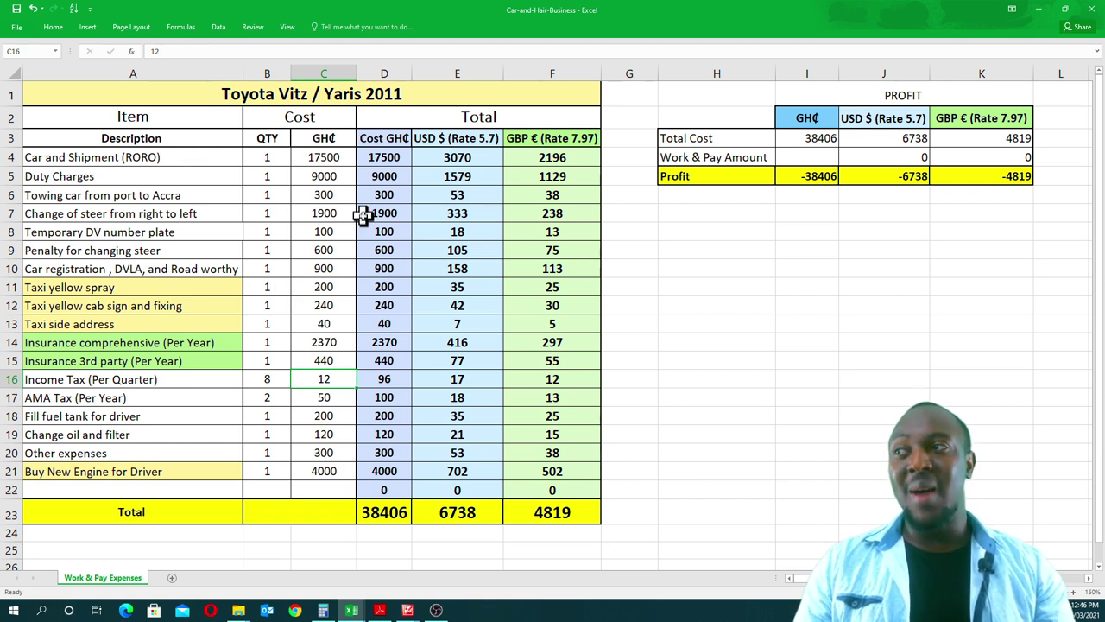
click(387, 516)
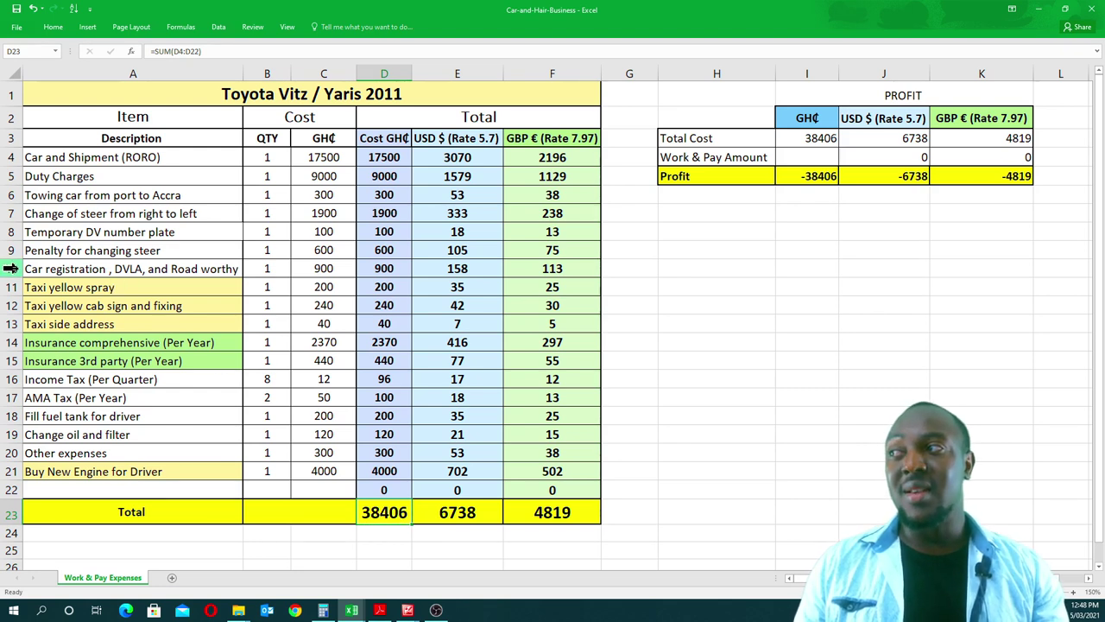
drag(10, 268, 11, 464)
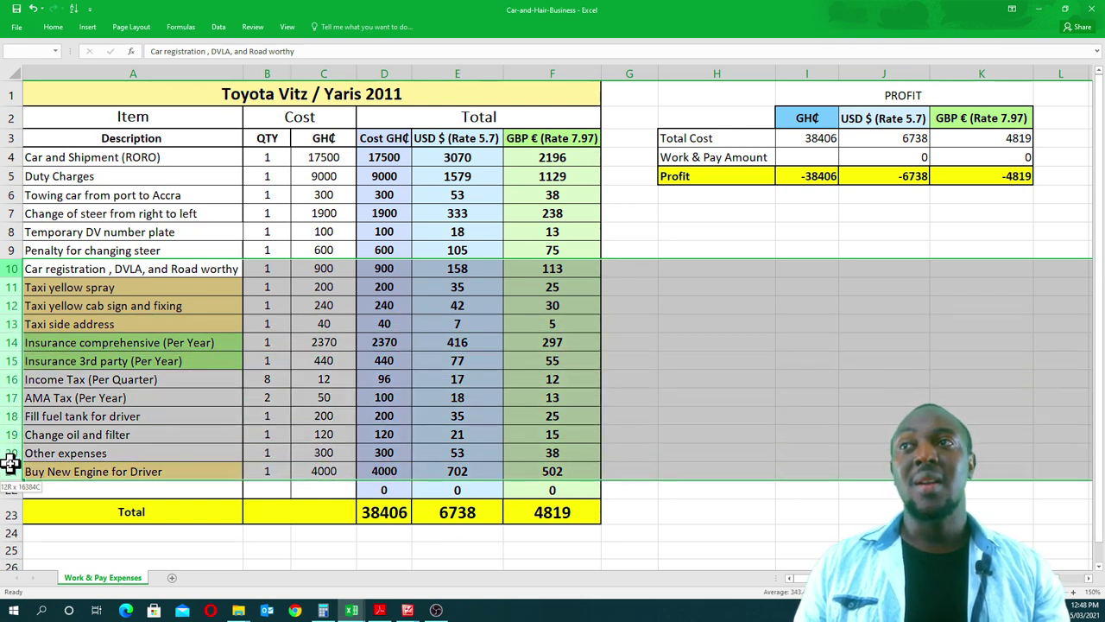
click(685, 219)
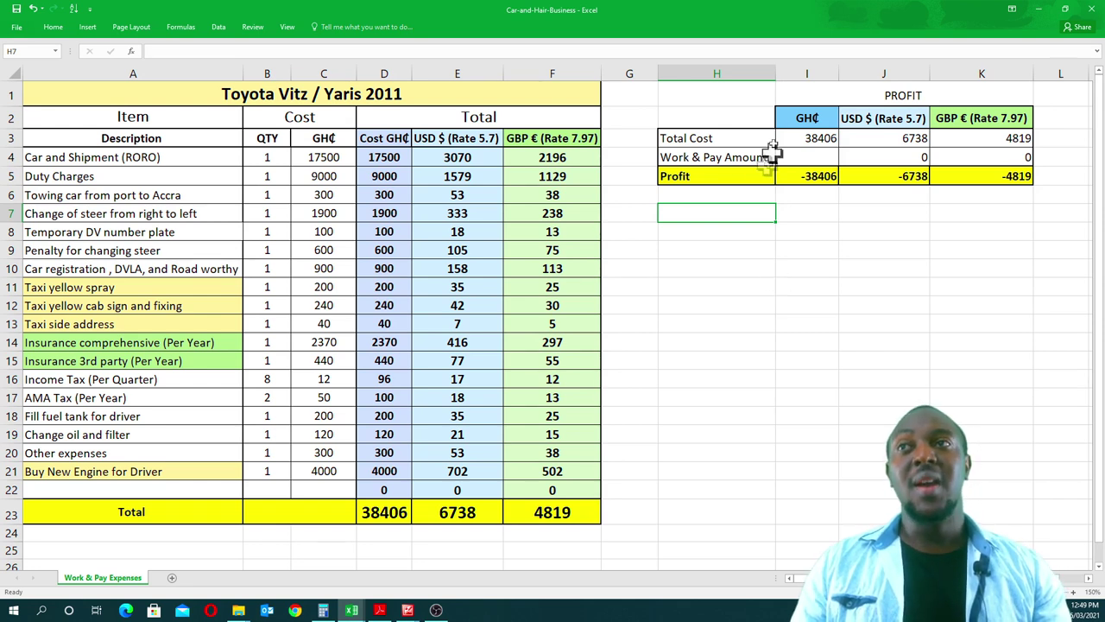
click(813, 157)
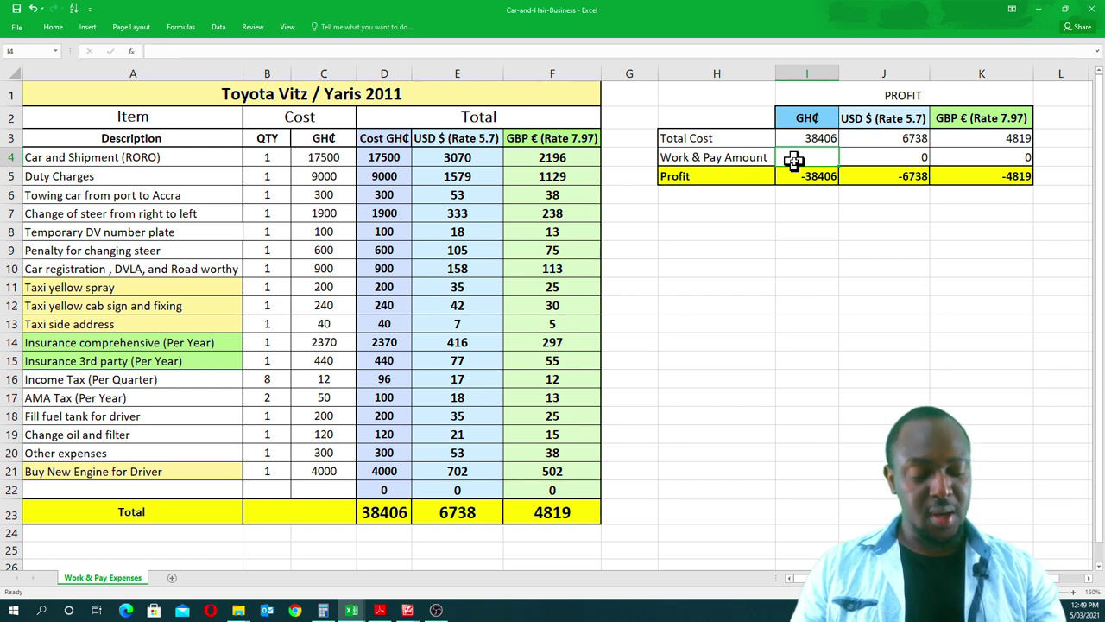
- Enter 55000 GH₵ as the Work & Pay Amount and inspect the USD profit formula
text(55000)
click(796, 216)
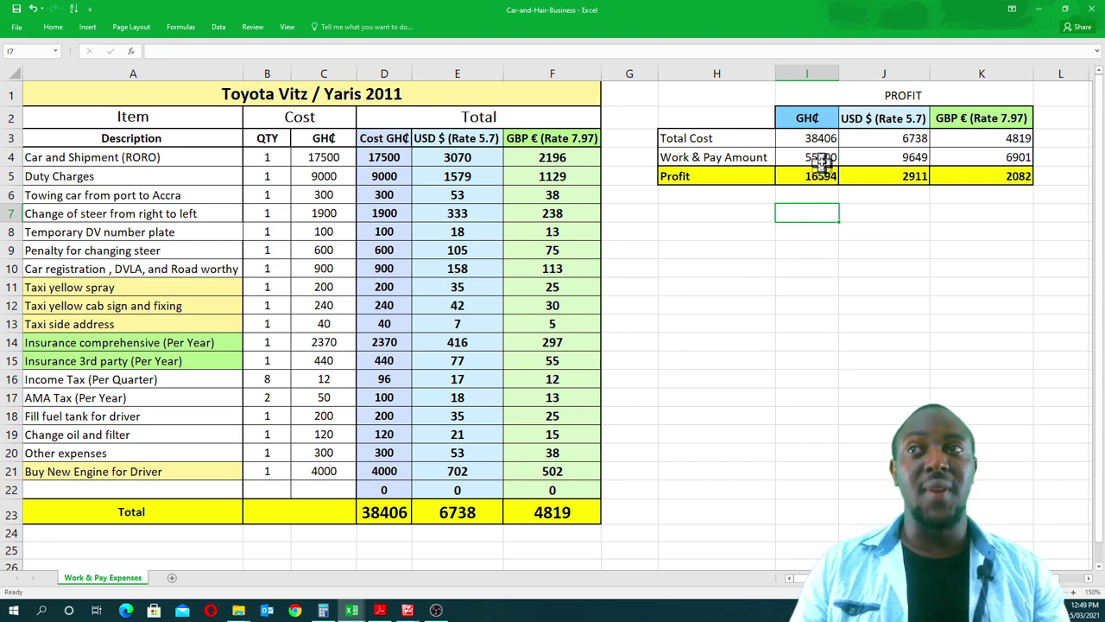
click(812, 197)
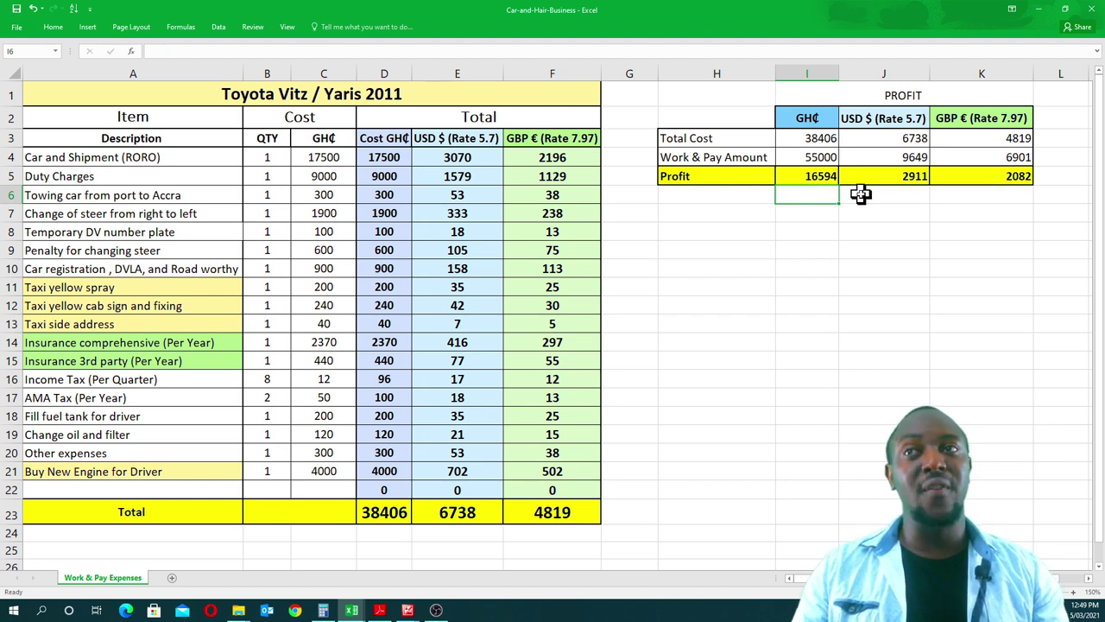
click(914, 181)
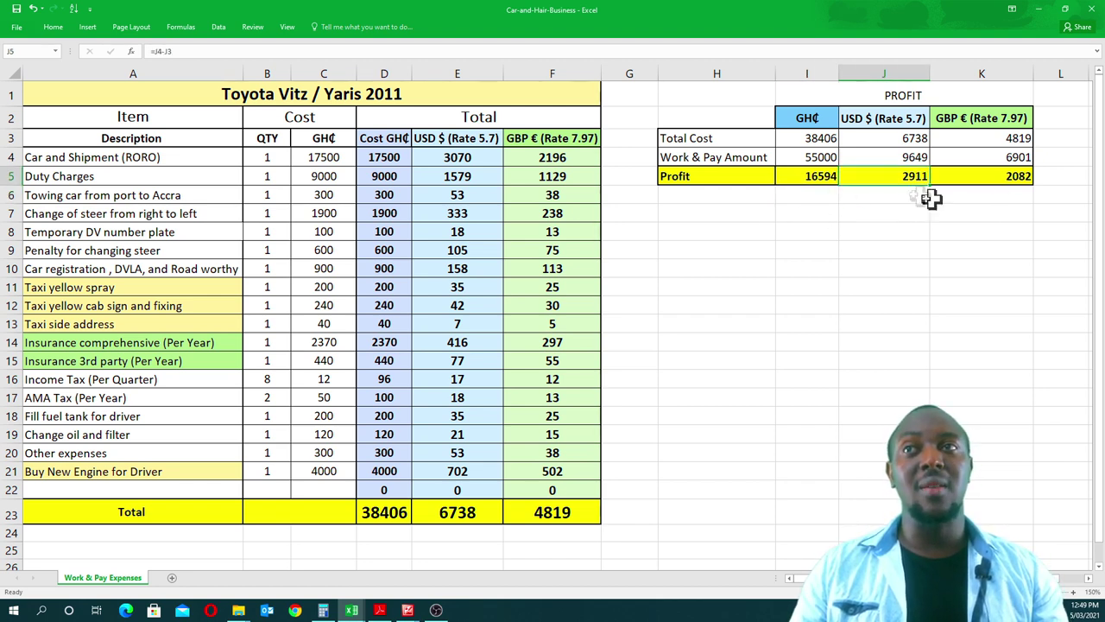
click(1019, 180)
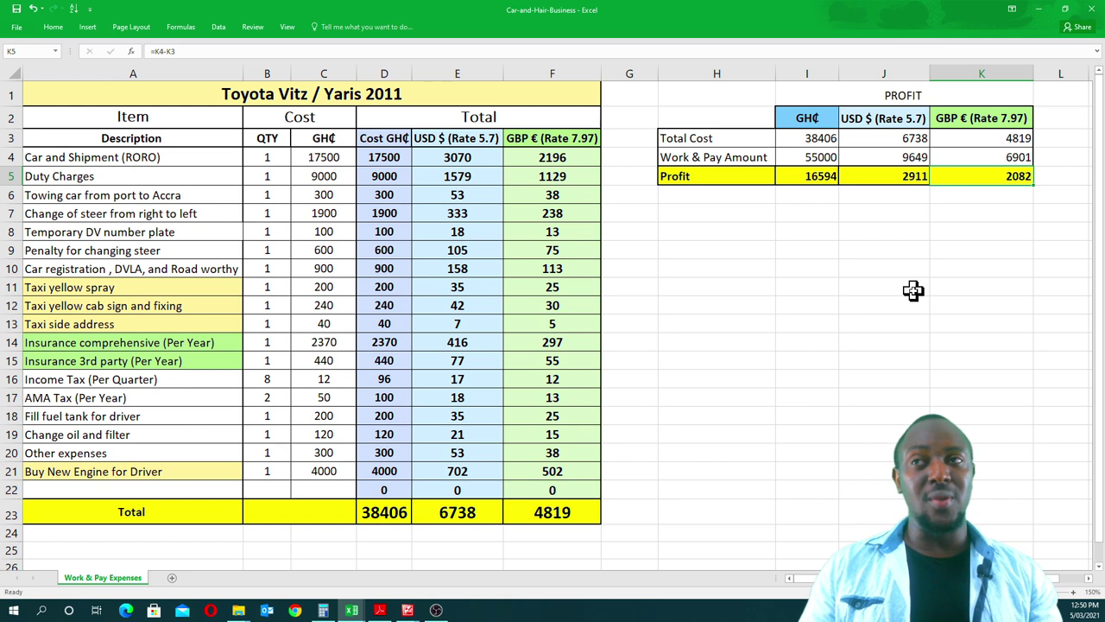
click(806, 176)
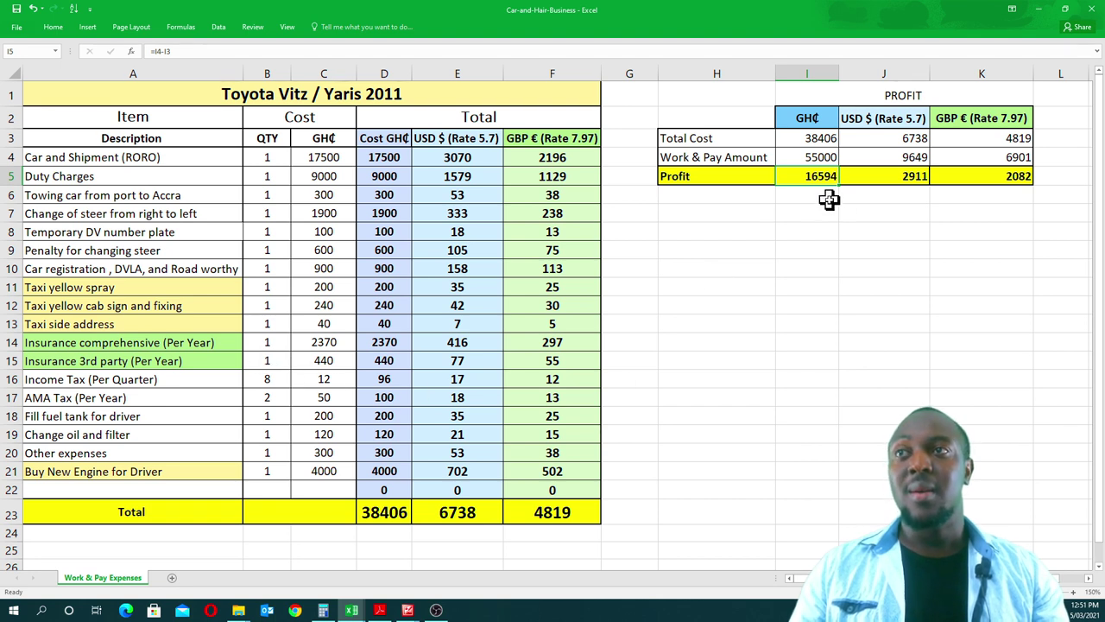
- Try third-party insurance quantity 0 and comprehensive insurance quantity 2, watching the totals
click(267, 363)
text(0)
click(315, 395)
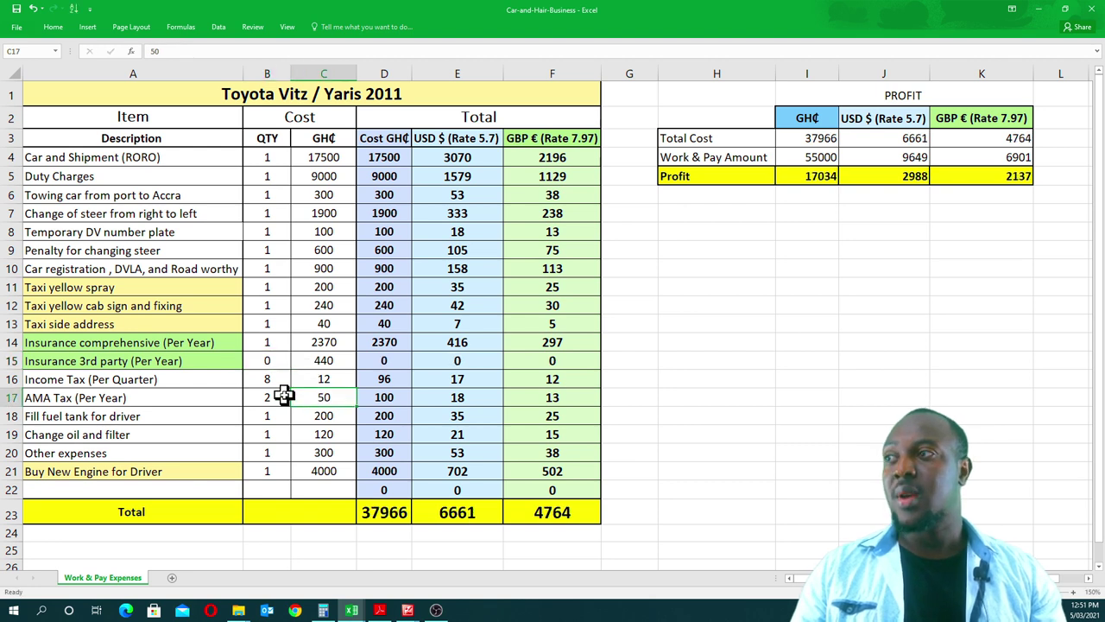
click(272, 345)
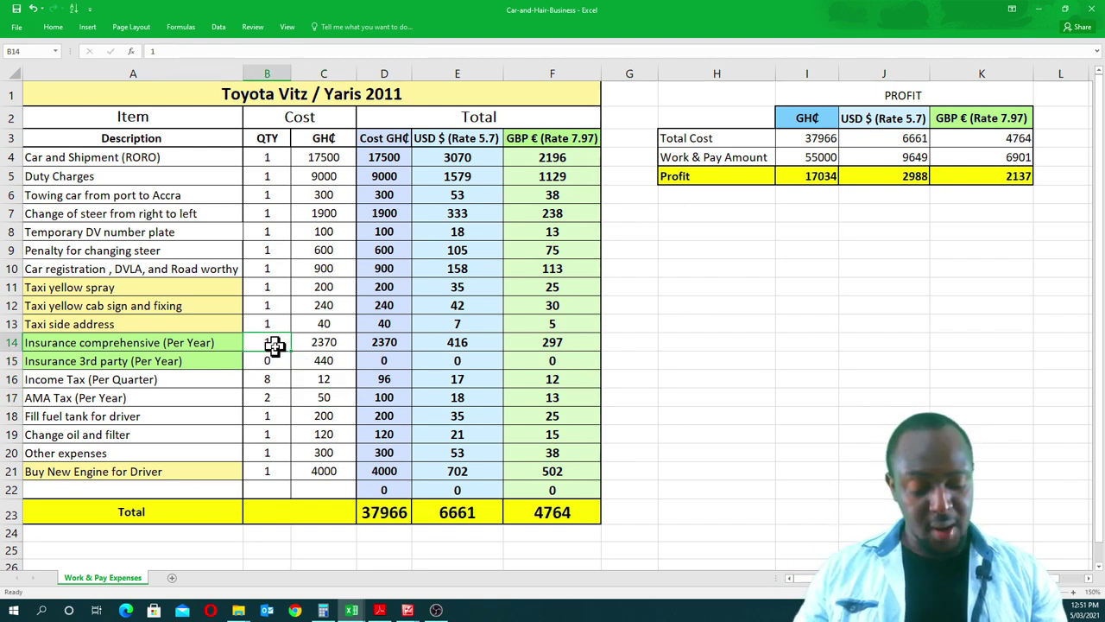
text(2)
click(735, 381)
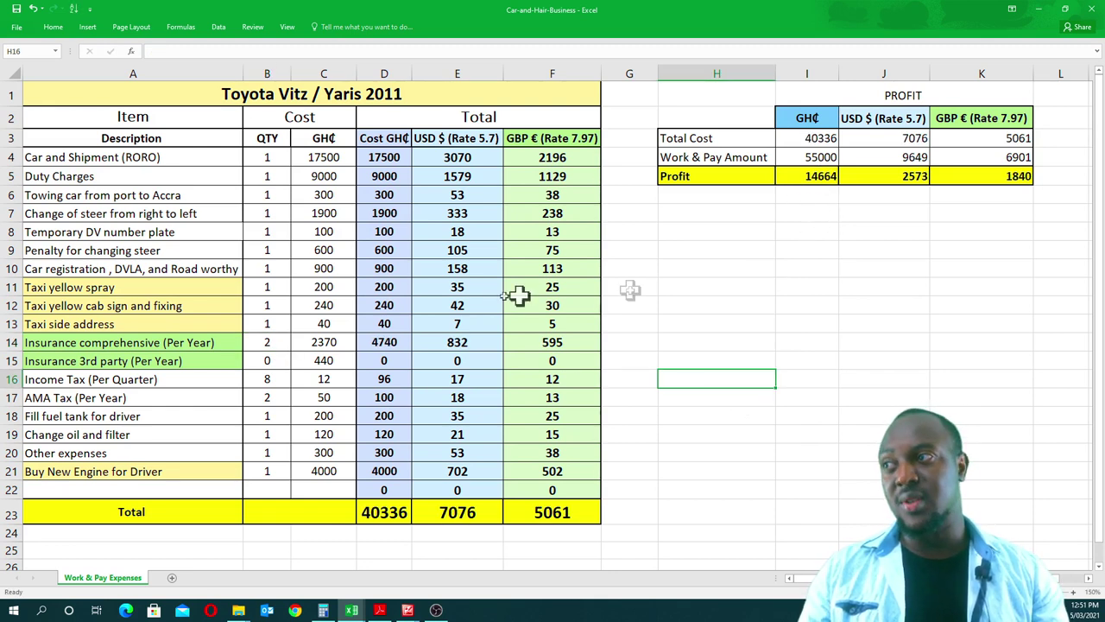
- Swap the trial: comprehensive insurance quantity 0, third-party insurance quantity 2
click(275, 342)
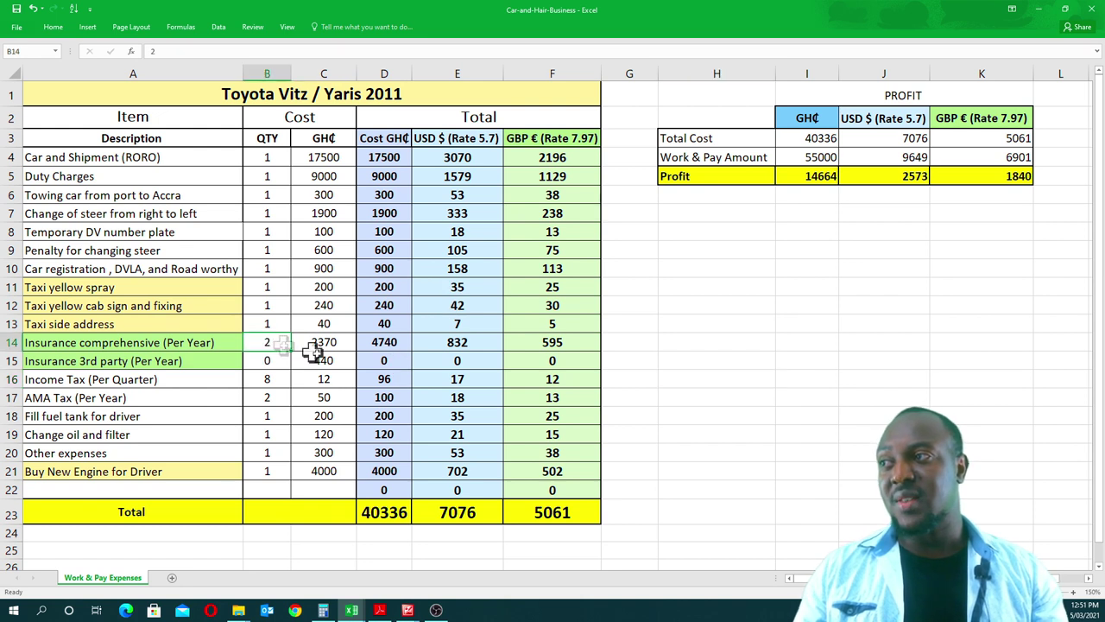
text(0)
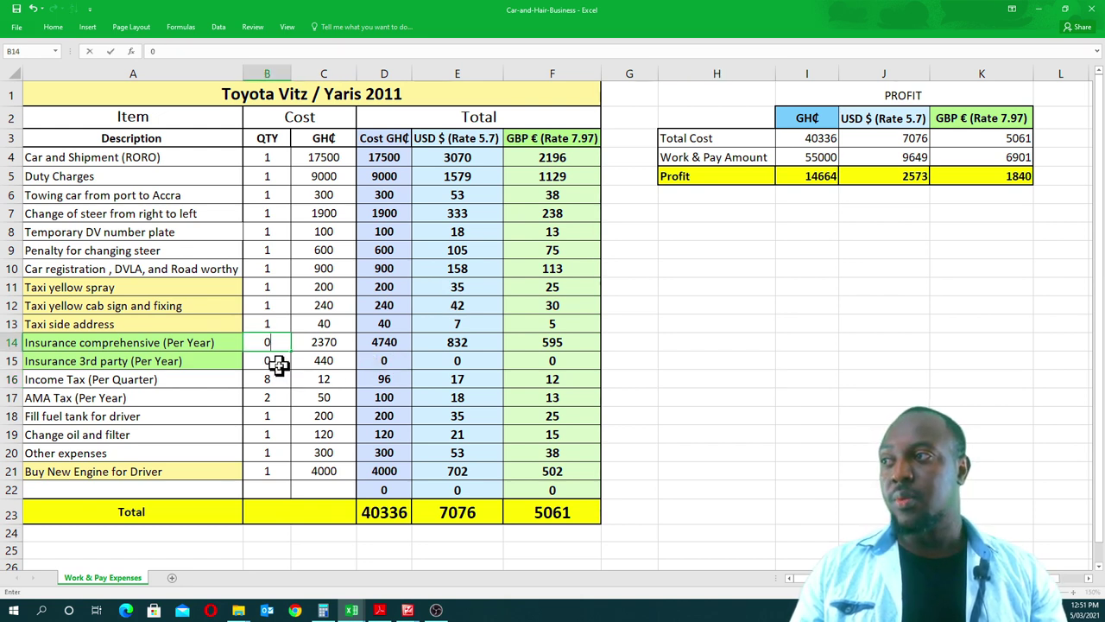
click(280, 359)
text(2)
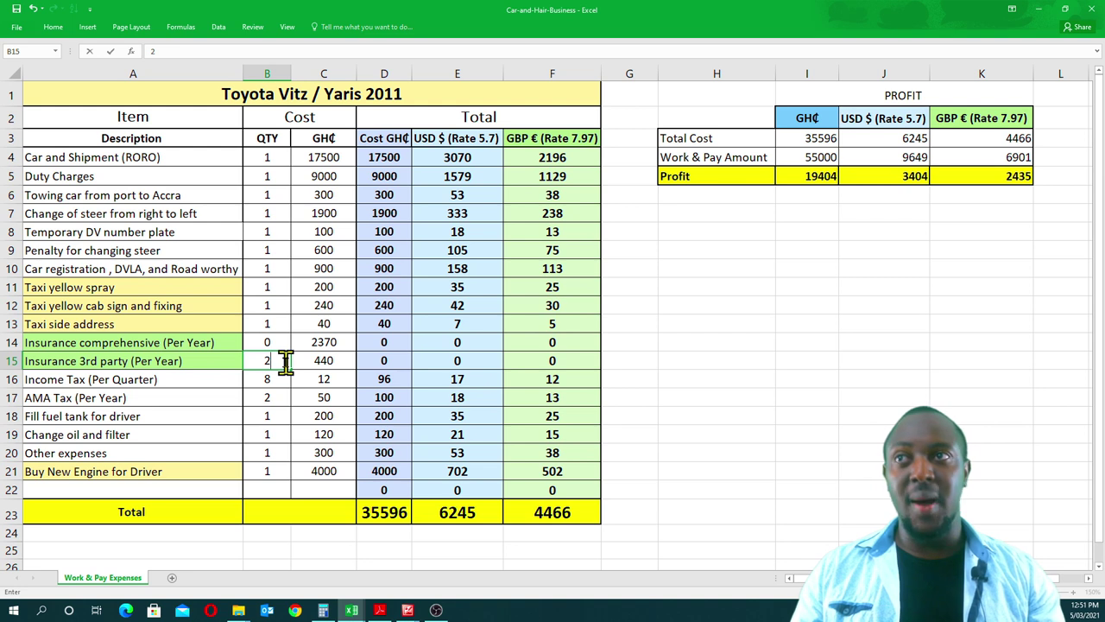
click(851, 530)
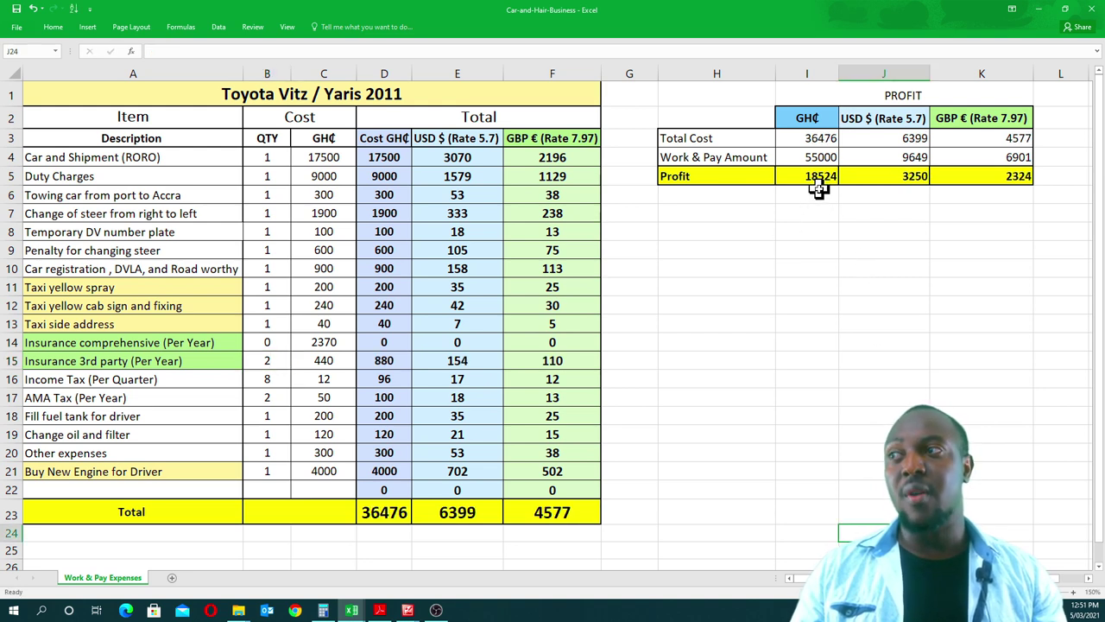
- Restore both comprehensive and third-party insurance quantities to 1
click(272, 343)
text(1)
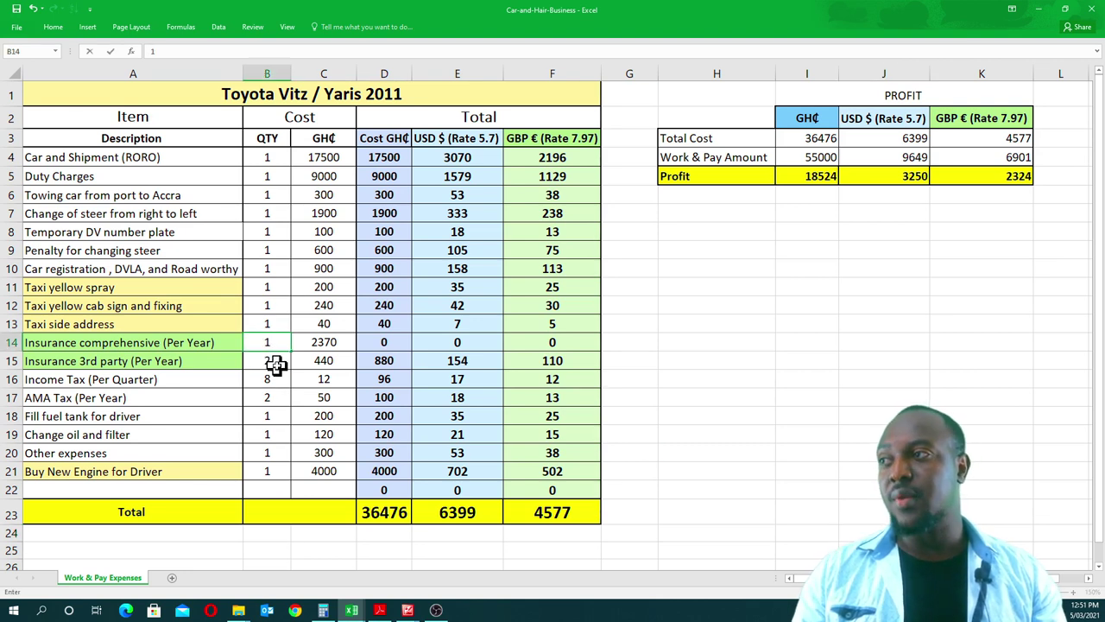
click(273, 362)
text(1)
click(881, 401)
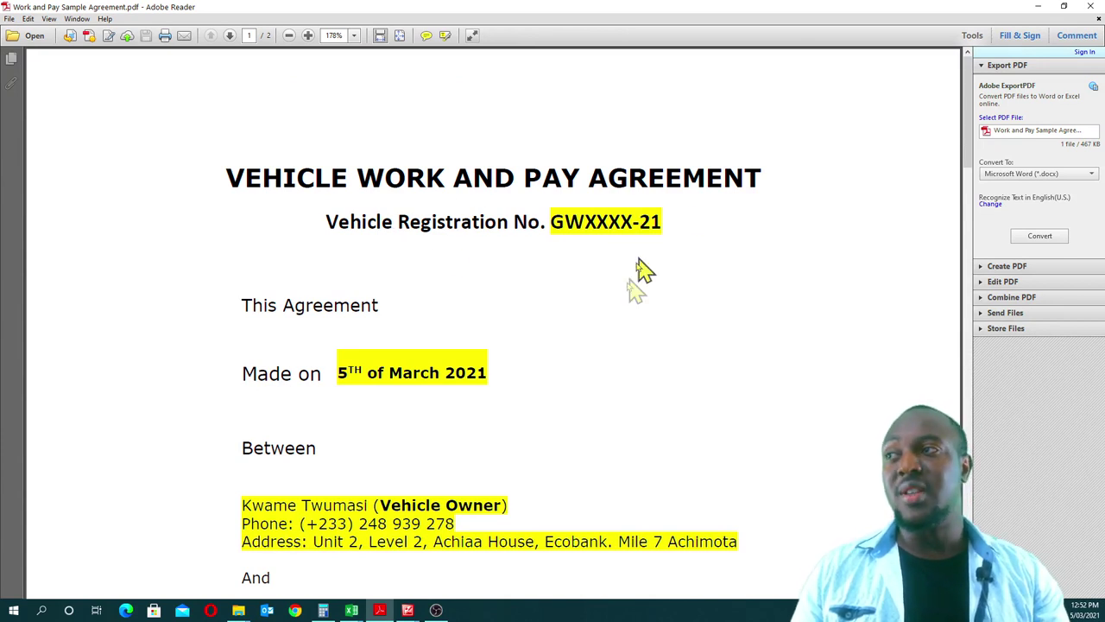
- Scroll through the agreement down to the 'Owner and Employee agree that' list of terms
scroll(635, 302, down, 3)
scroll(552, 280, down, 1)
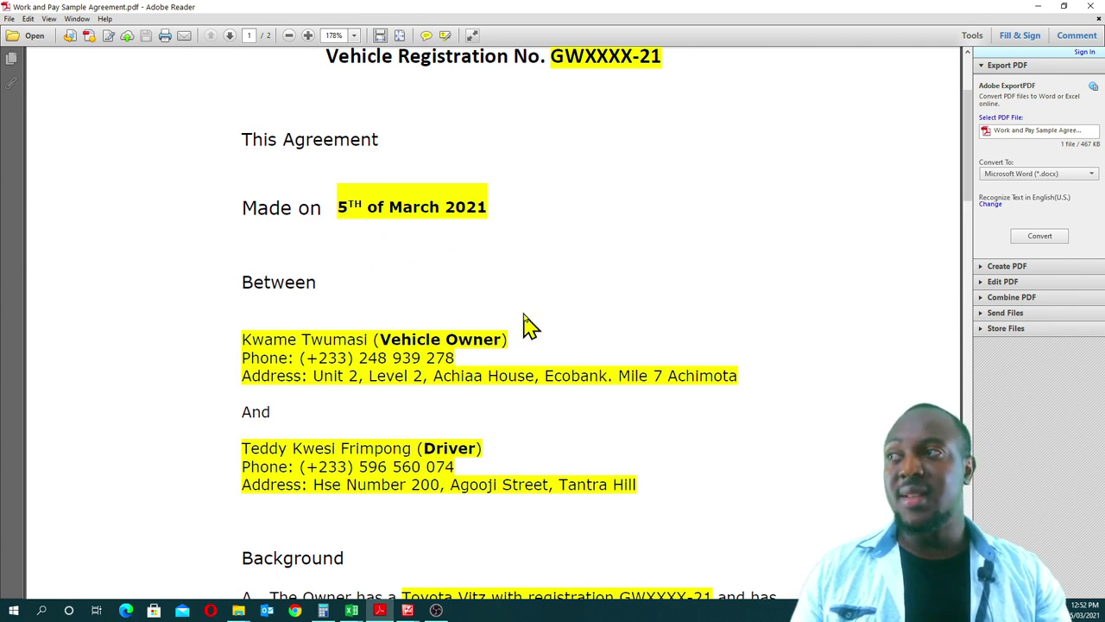
scroll(524, 315, down, 1)
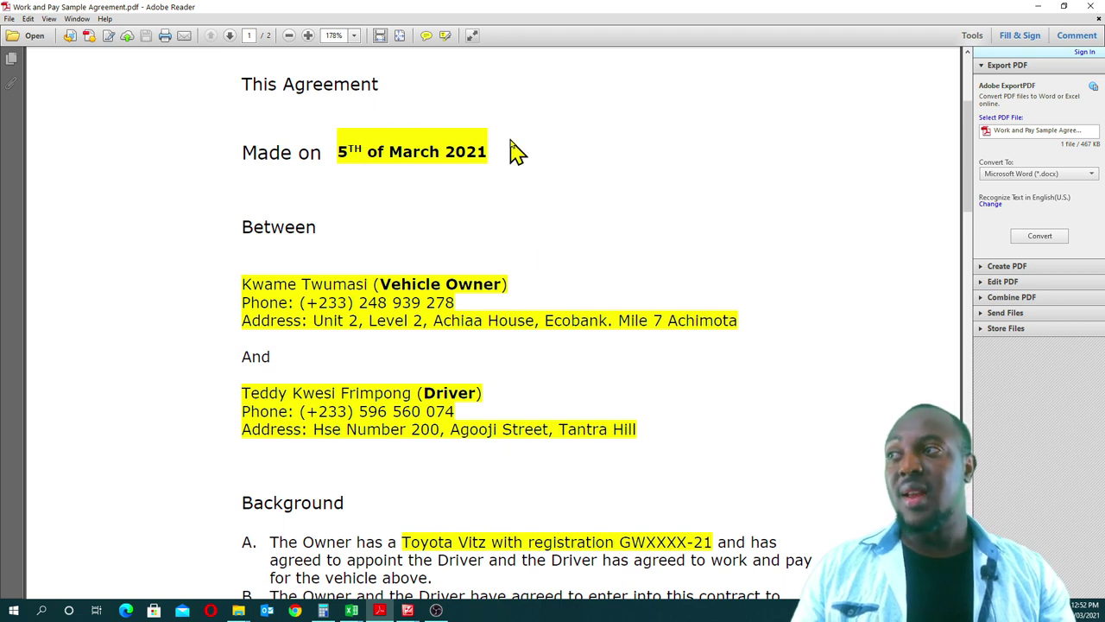
scroll(507, 214, down, 1)
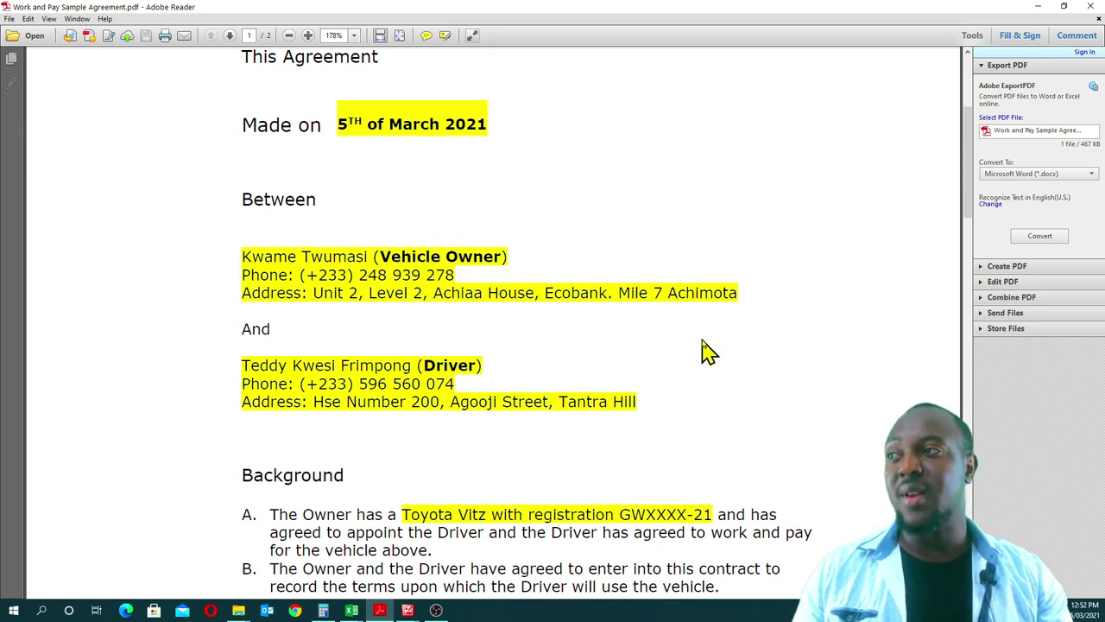
scroll(701, 350, down, 1)
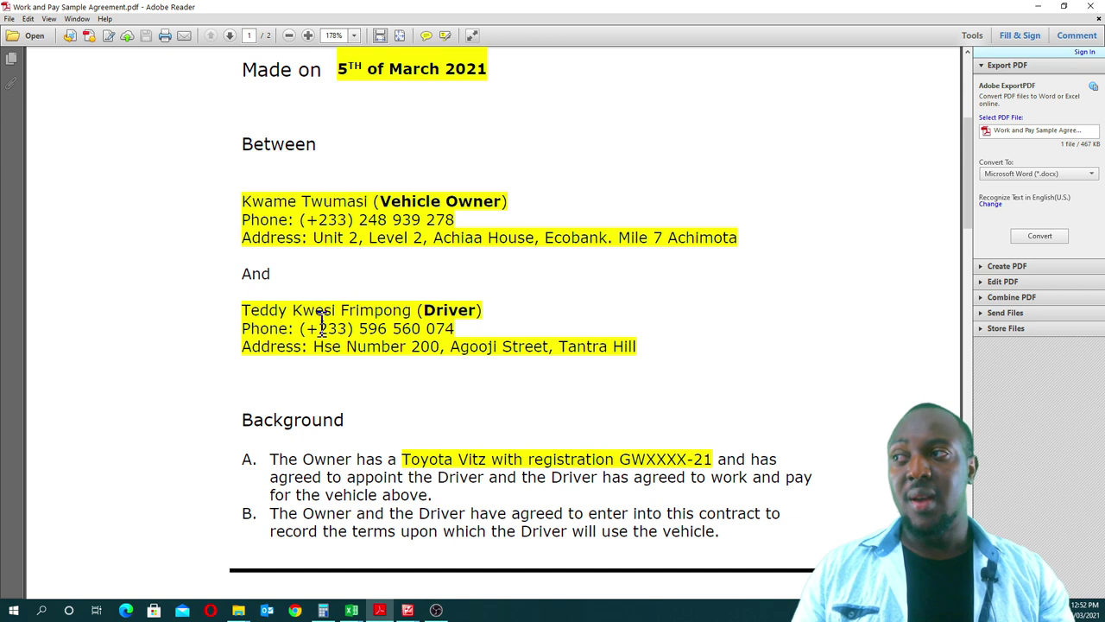
scroll(471, 357, down, 2)
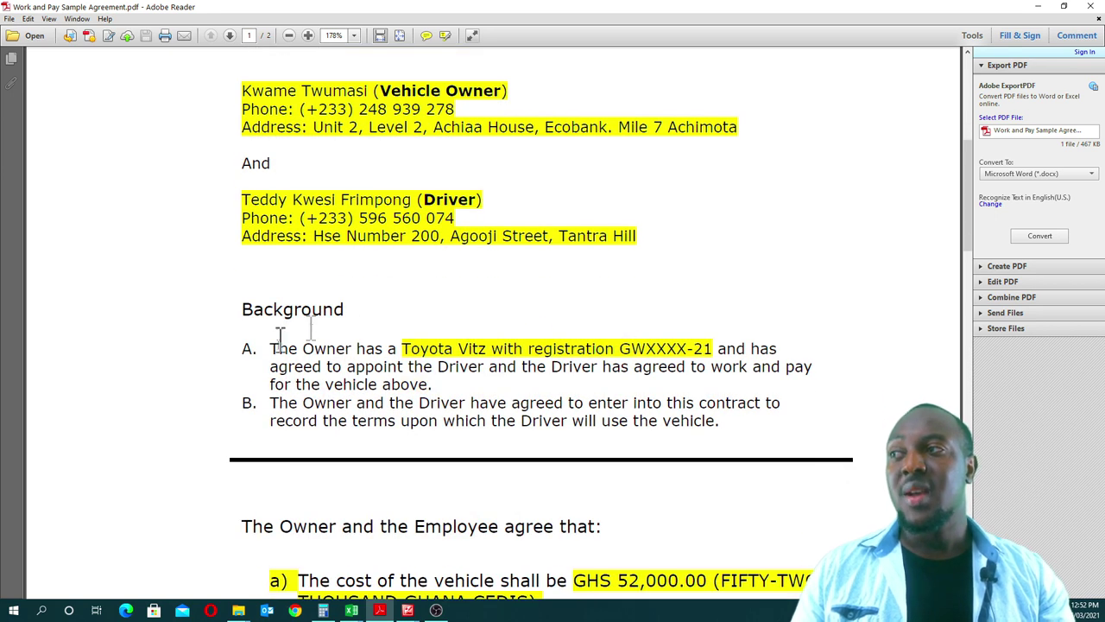
scroll(302, 354, up, 1)
scroll(354, 371, down, 2)
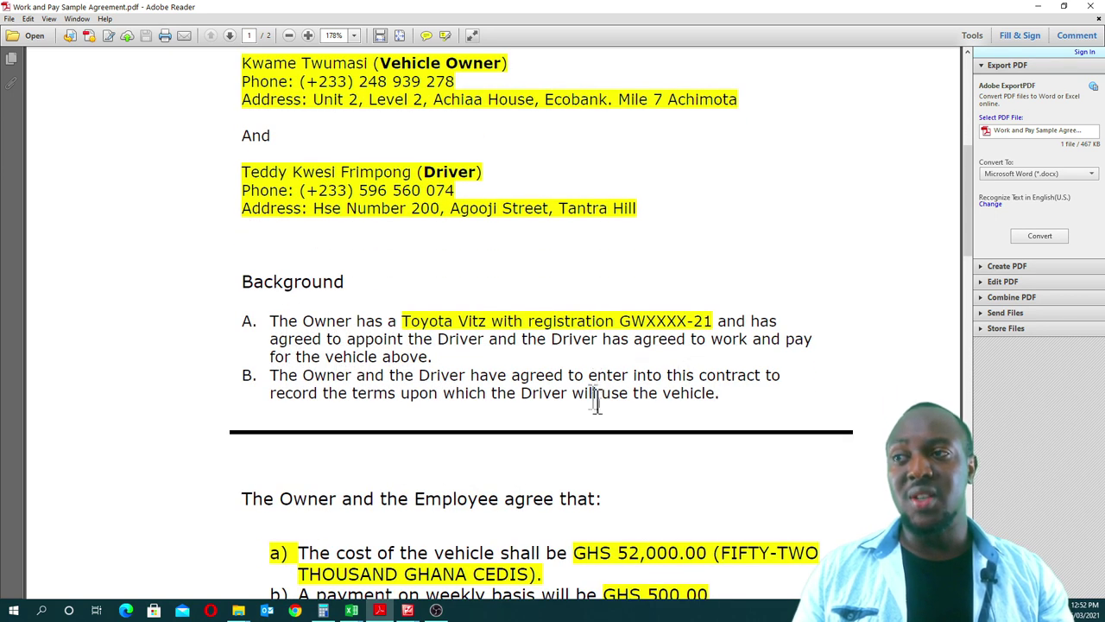
scroll(578, 395, up, 2)
scroll(540, 397, down, 5)
scroll(538, 461, down, 7)
scroll(537, 394, down, 2)
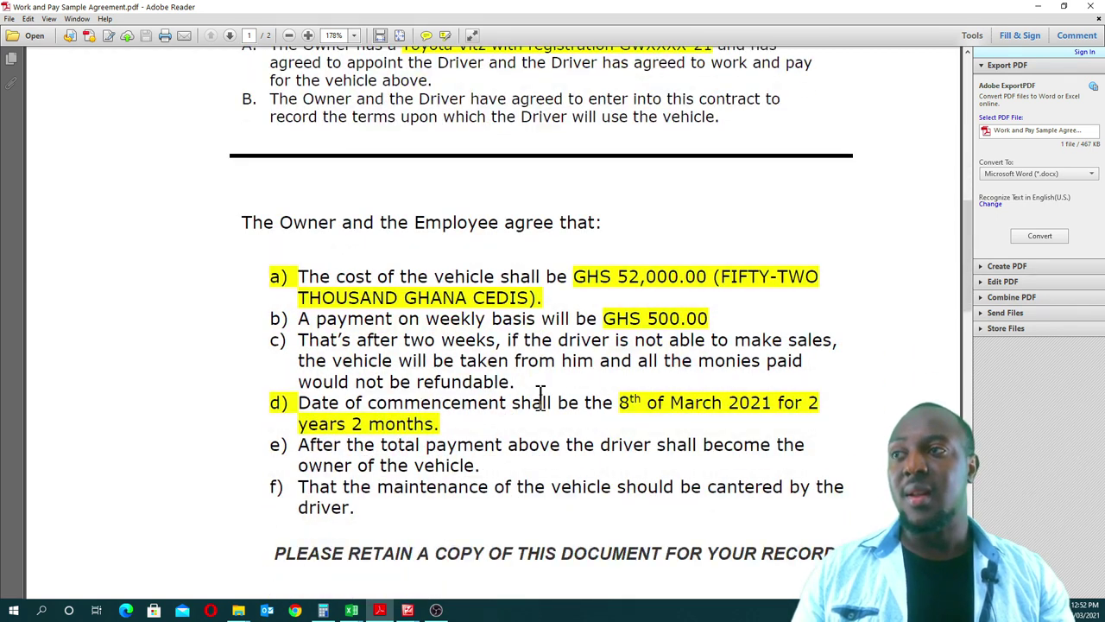
scroll(587, 372, down, 1)
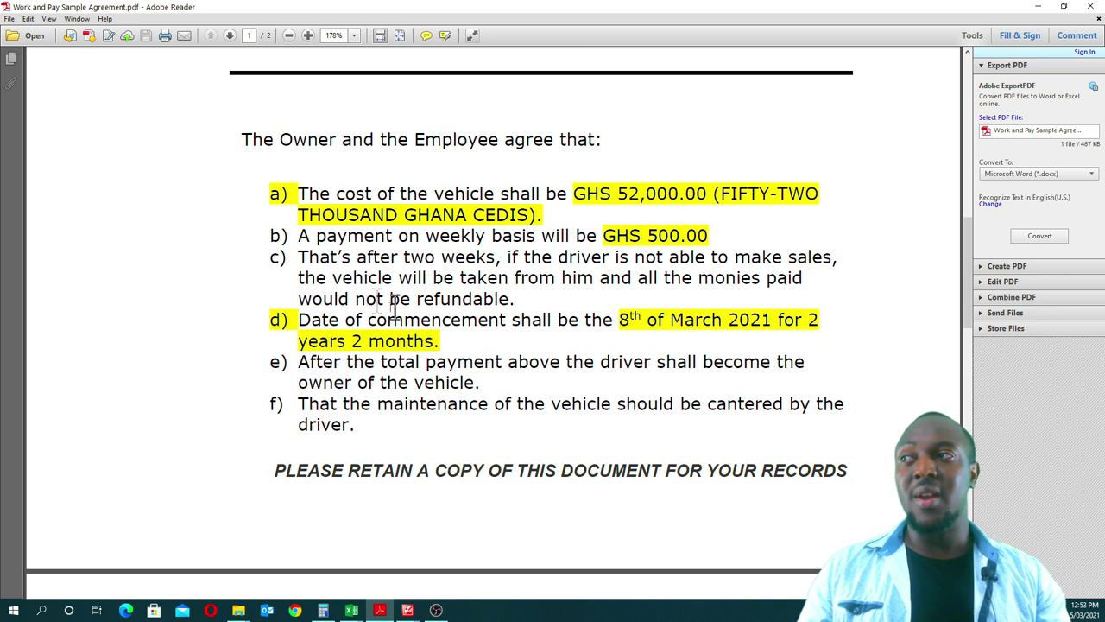
drag(262, 258, 290, 259)
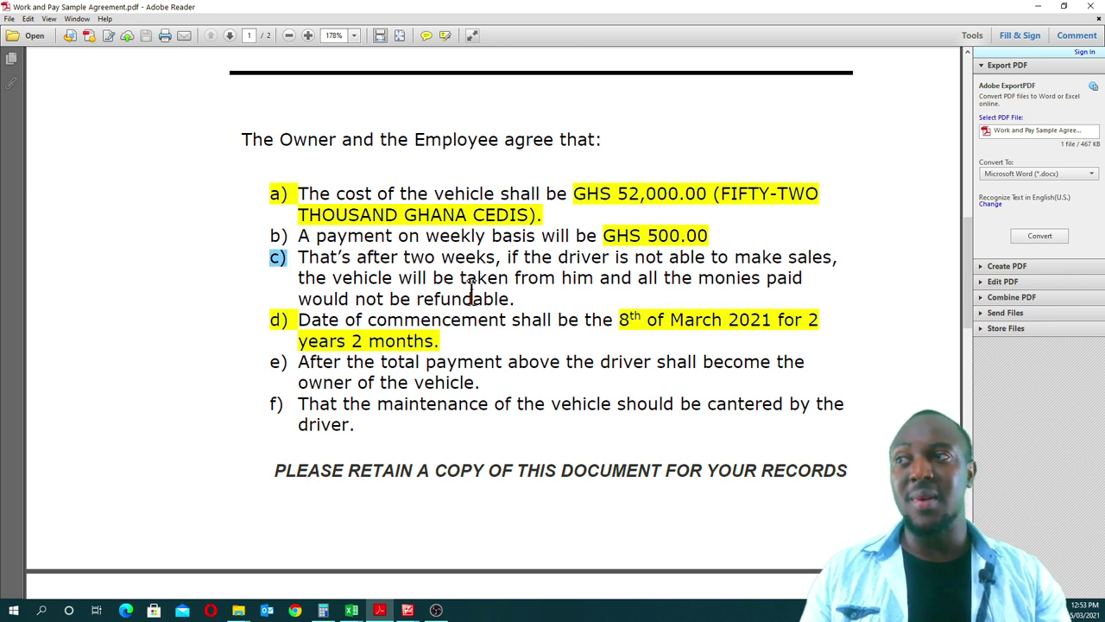
drag(516, 299, 333, 263)
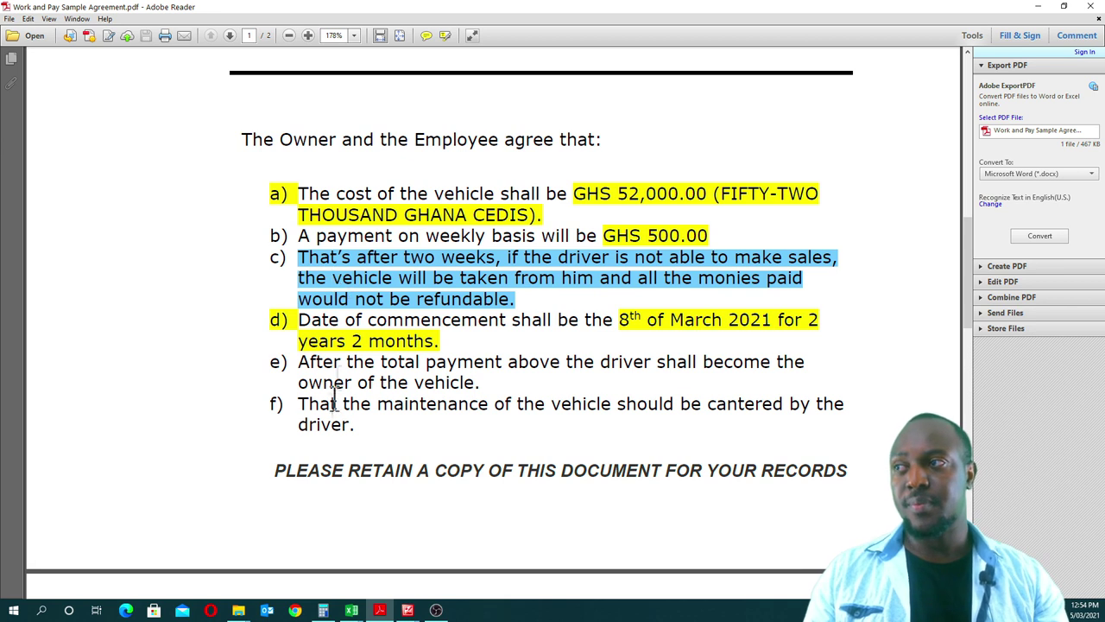
click(620, 333)
drag(620, 328, 641, 325)
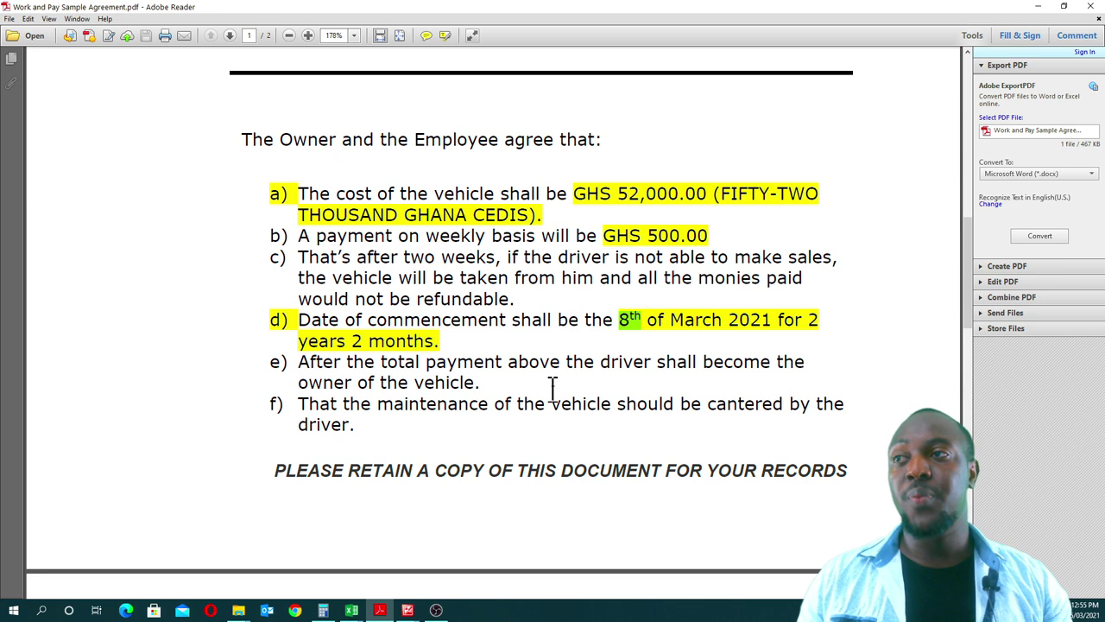
scroll(553, 386, down, 5)
scroll(679, 401, up, 1)
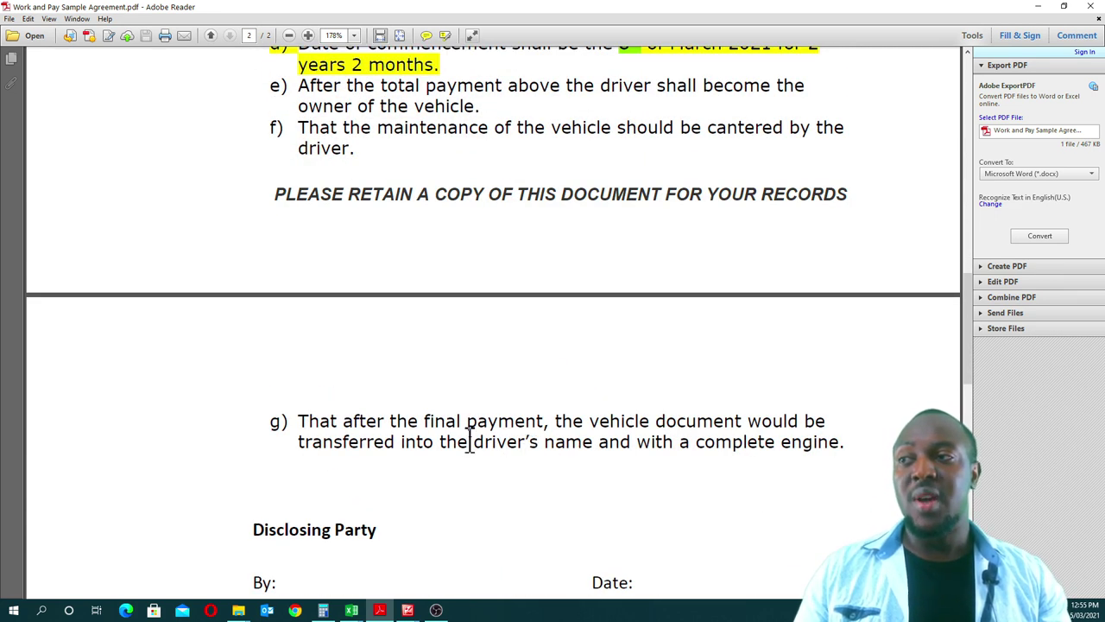
drag(470, 441, 845, 441)
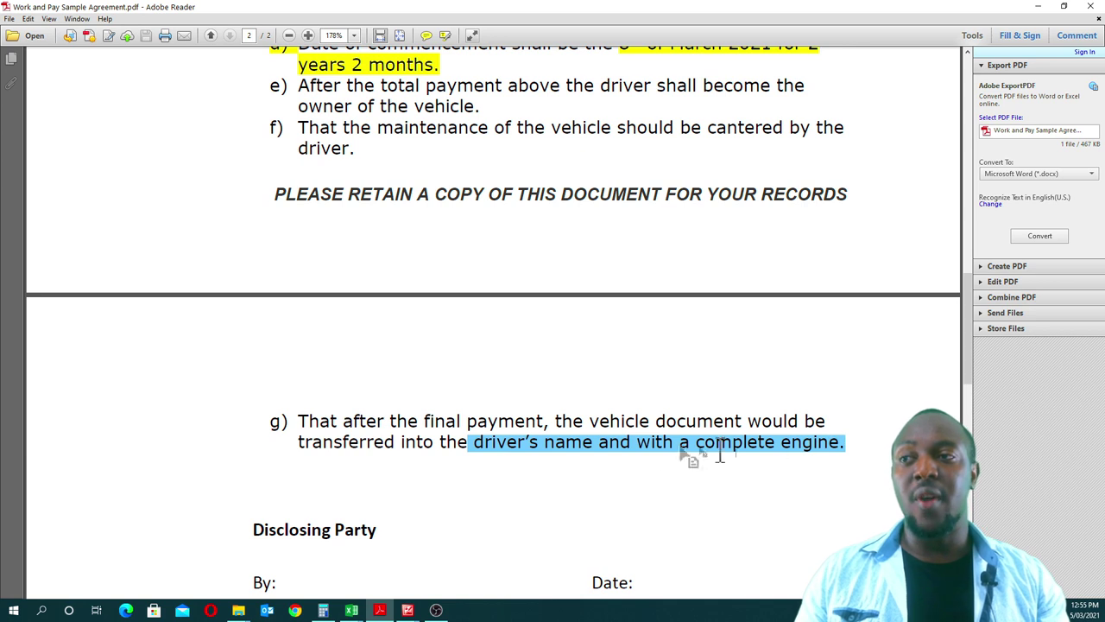
click(758, 450)
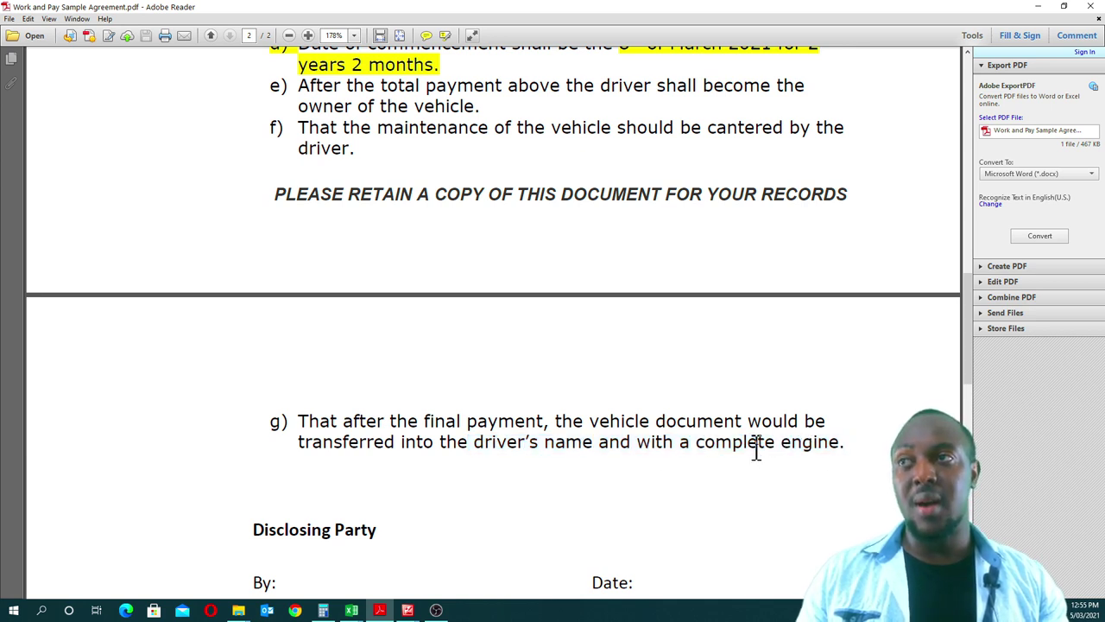
scroll(757, 458, up, 5)
scroll(757, 461, up, 2)
scroll(760, 463, up, 1)
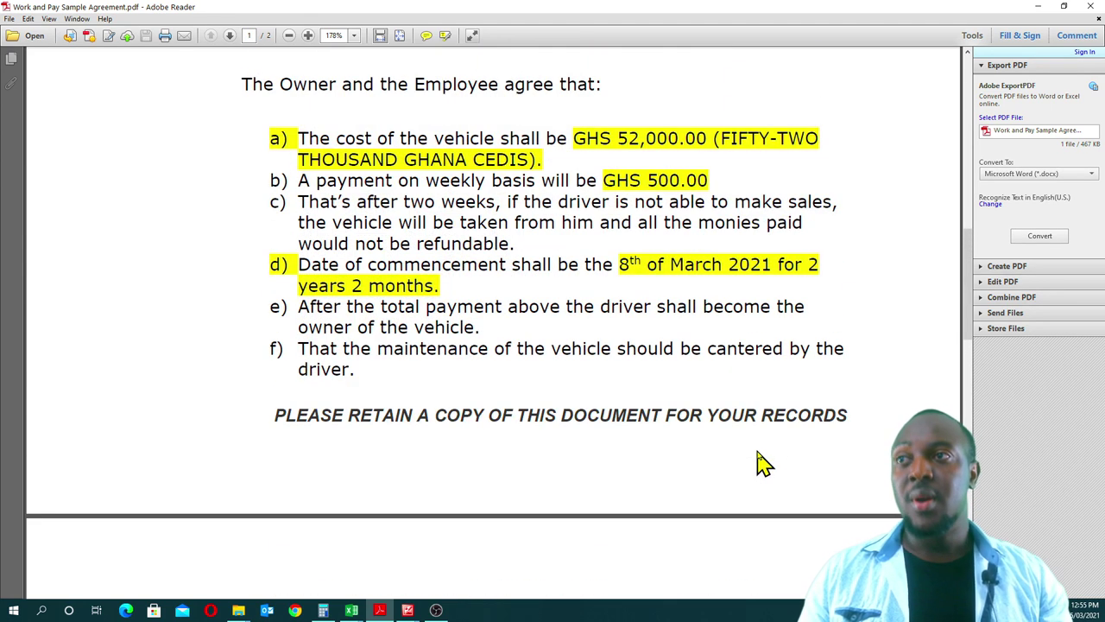
scroll(760, 463, up, 1)
scroll(761, 463, up, 1)
scroll(760, 463, up, 3)
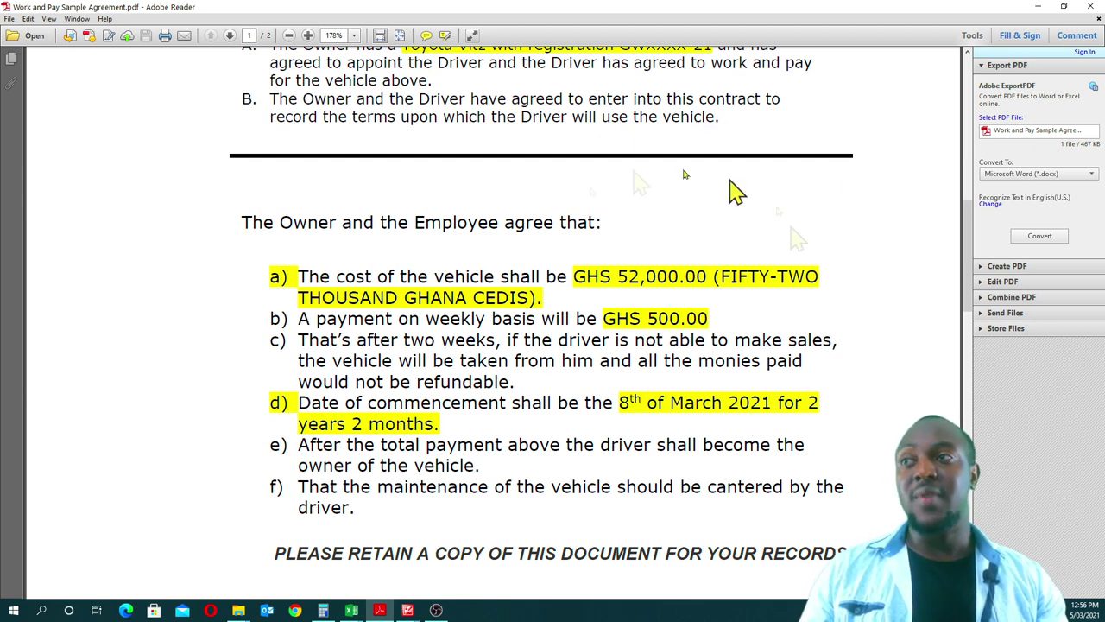
scroll(734, 189, down, 1)
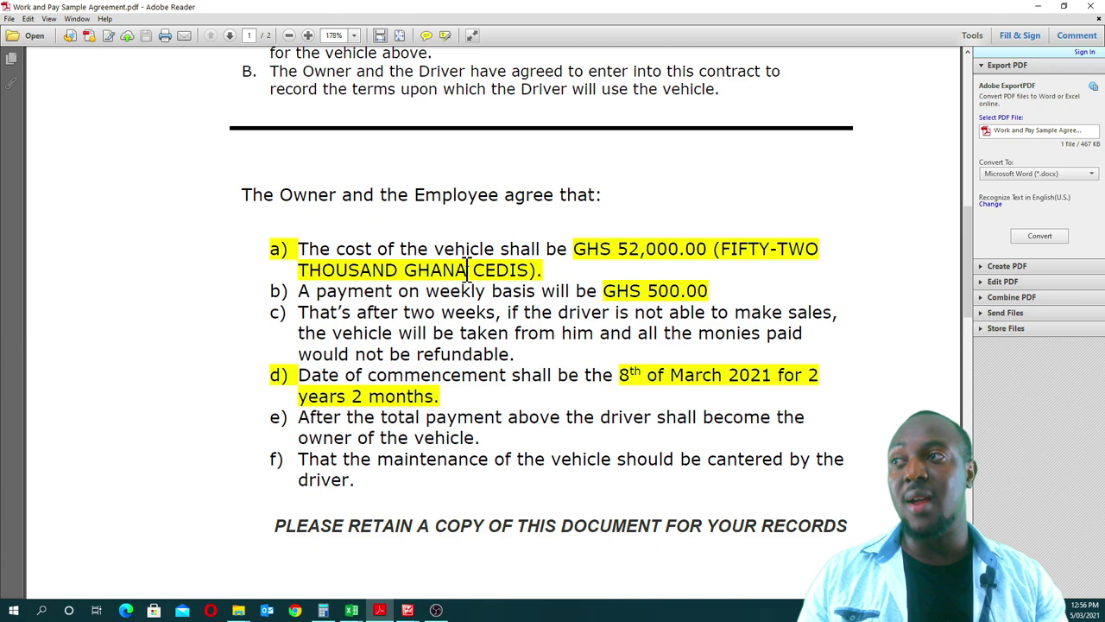
- Scroll down to page 2 and select the Disclosing Party heading
scroll(414, 345, up, 10)
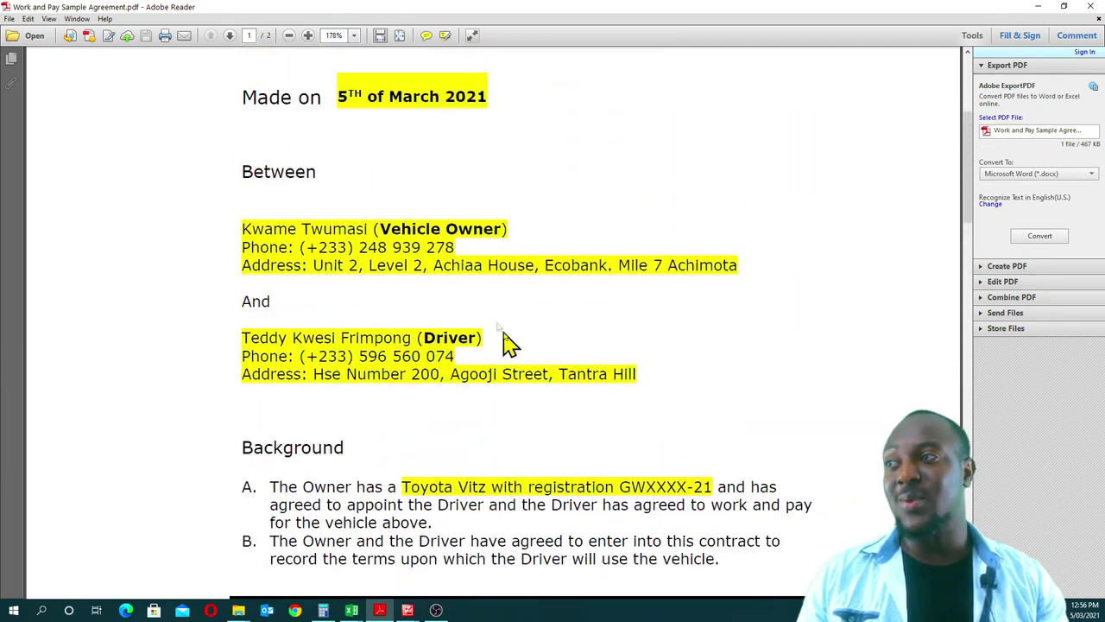
scroll(424, 388, down, 10)
scroll(424, 388, down, 3)
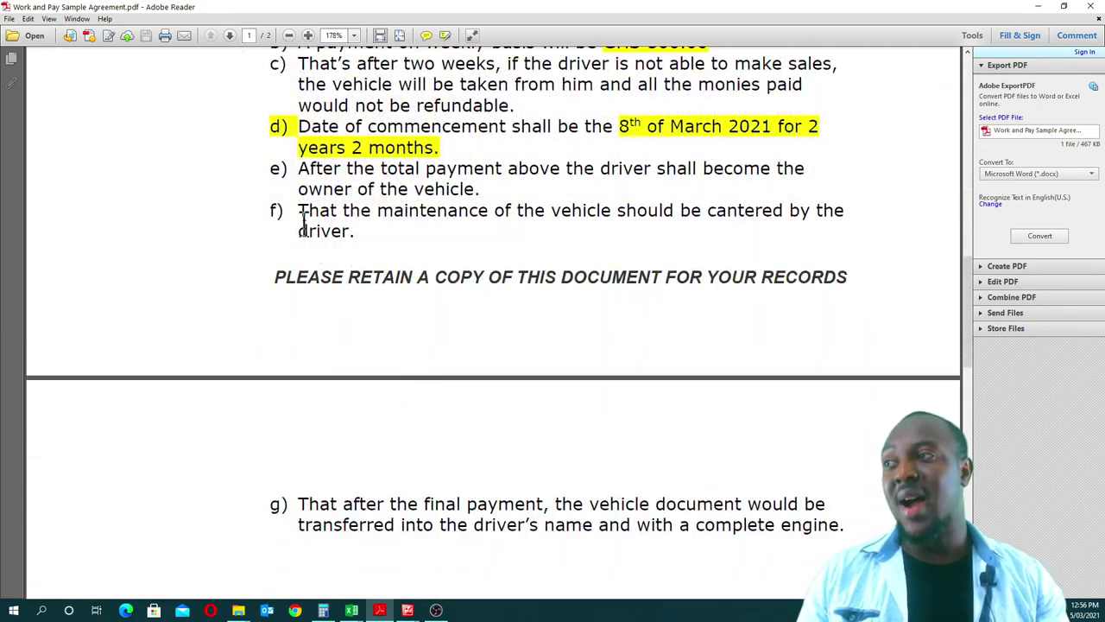
scroll(314, 461, down, 3)
scroll(353, 523, down, 5)
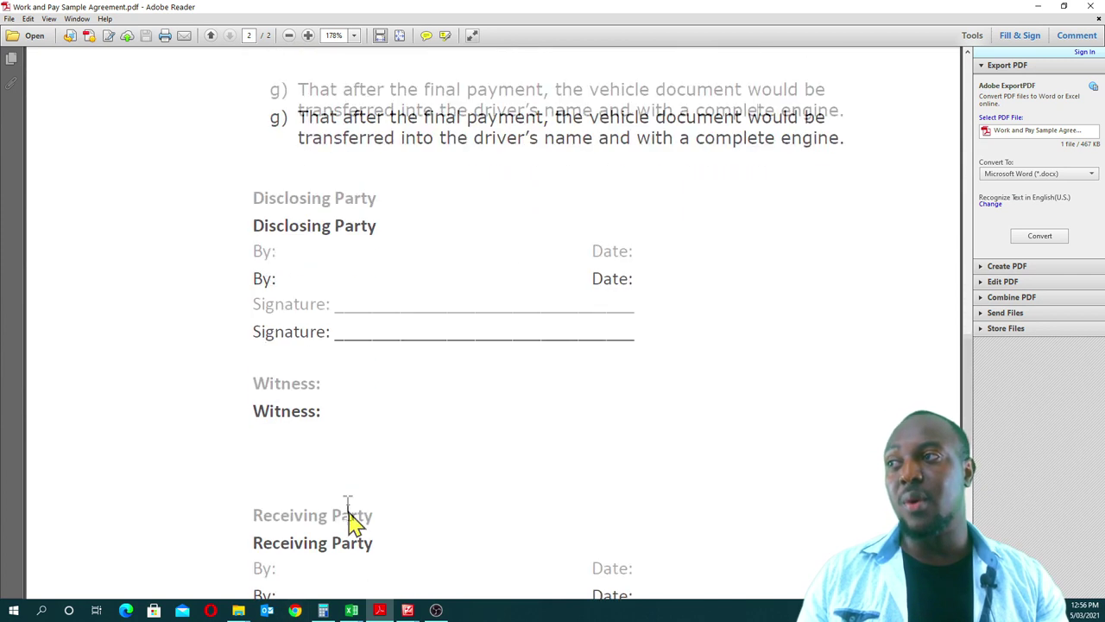
scroll(351, 524, down, 3)
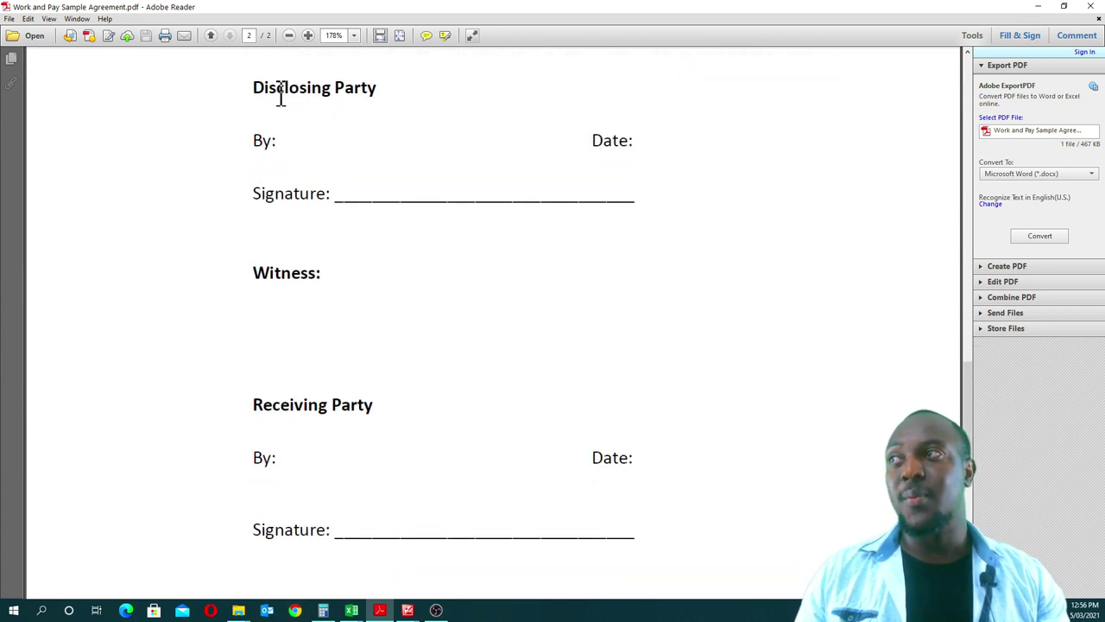
drag(252, 87, 378, 87)
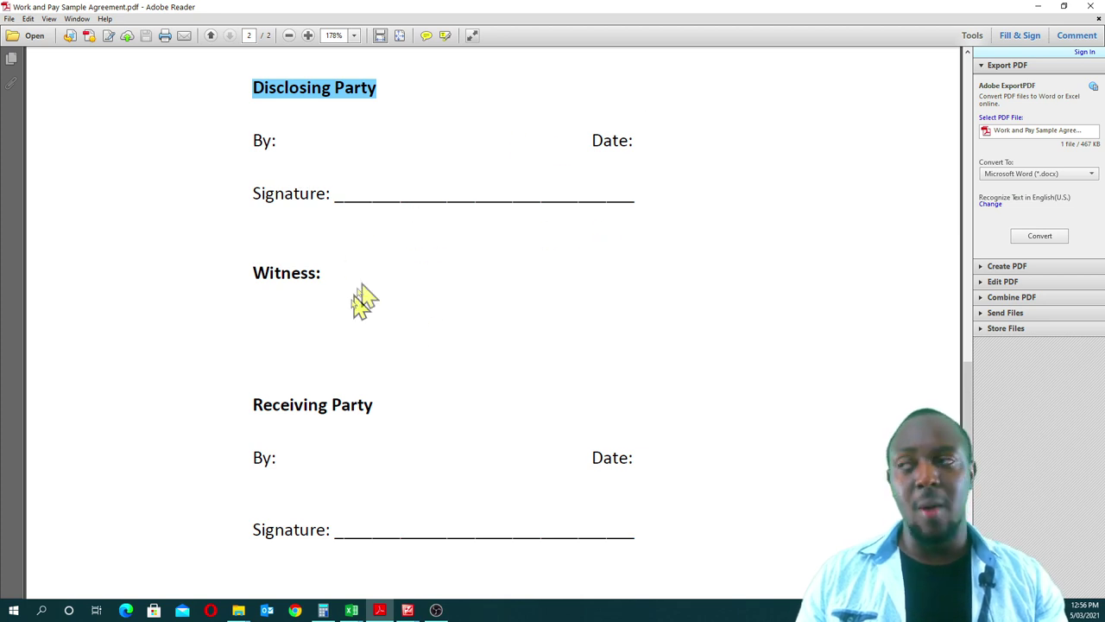
- Scroll past the Receiving Party section, then back up toward the agreement's title
scroll(510, 305, down, 2)
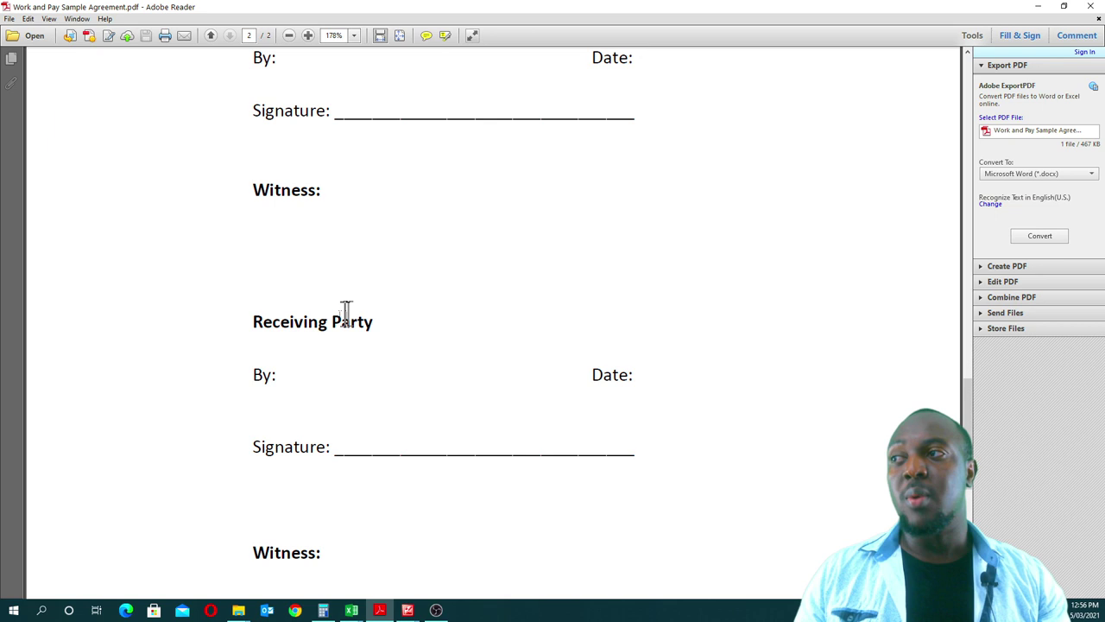
scroll(428, 354, down, 1)
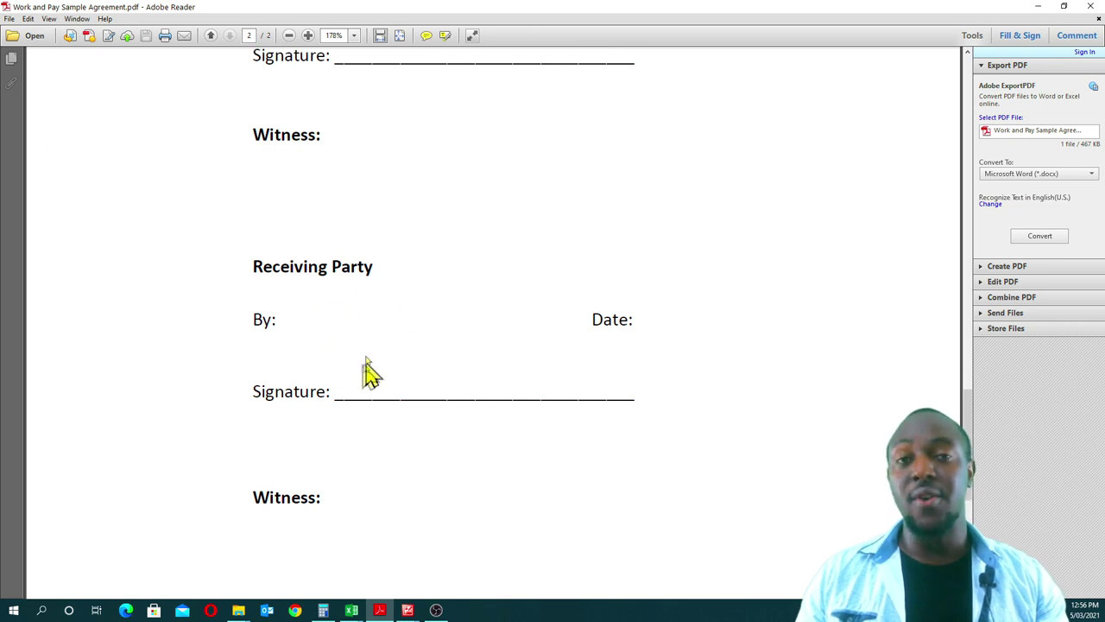
scroll(496, 444, down, 2)
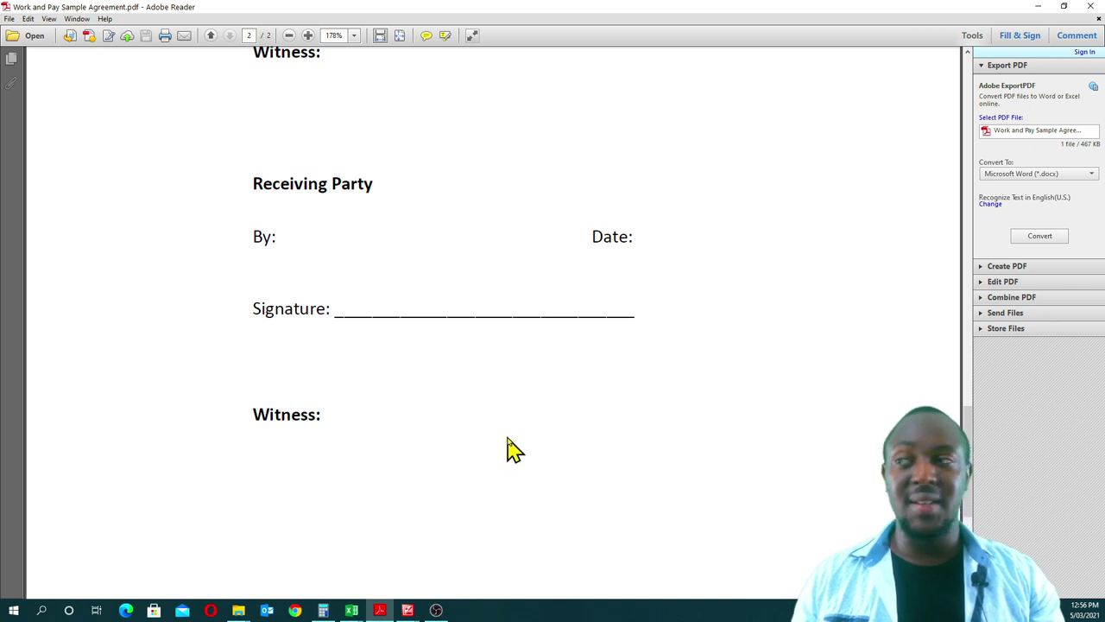
scroll(510, 447, down, 2)
scroll(510, 446, down, 3)
scroll(509, 447, down, 3)
scroll(514, 444, up, 1)
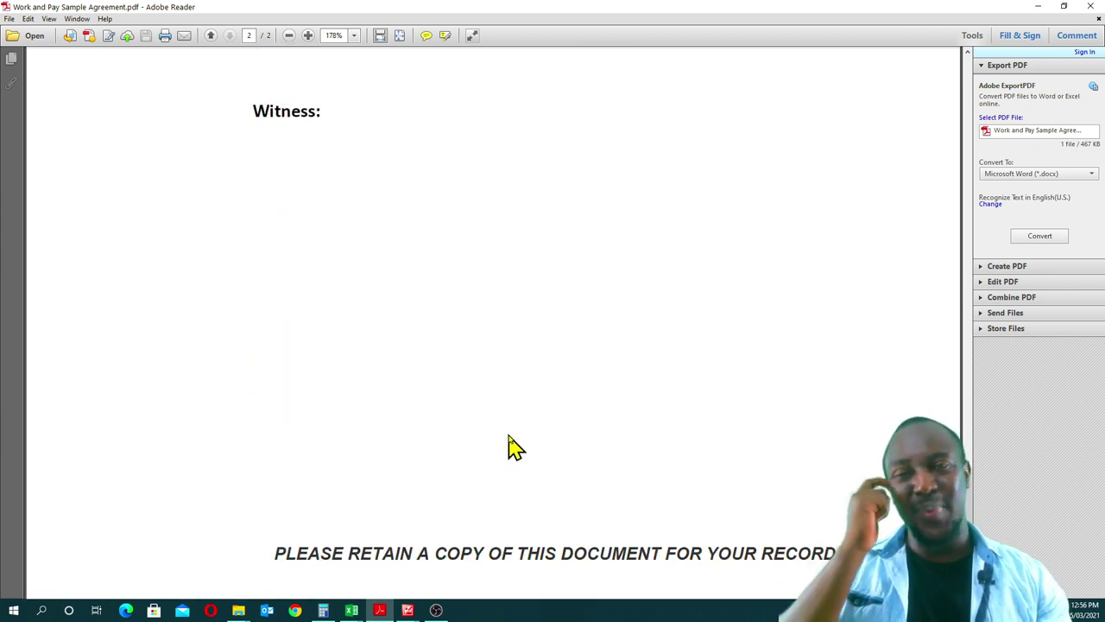
scroll(512, 447, up, 3)
scroll(511, 446, up, 10)
scroll(514, 446, up, 10)
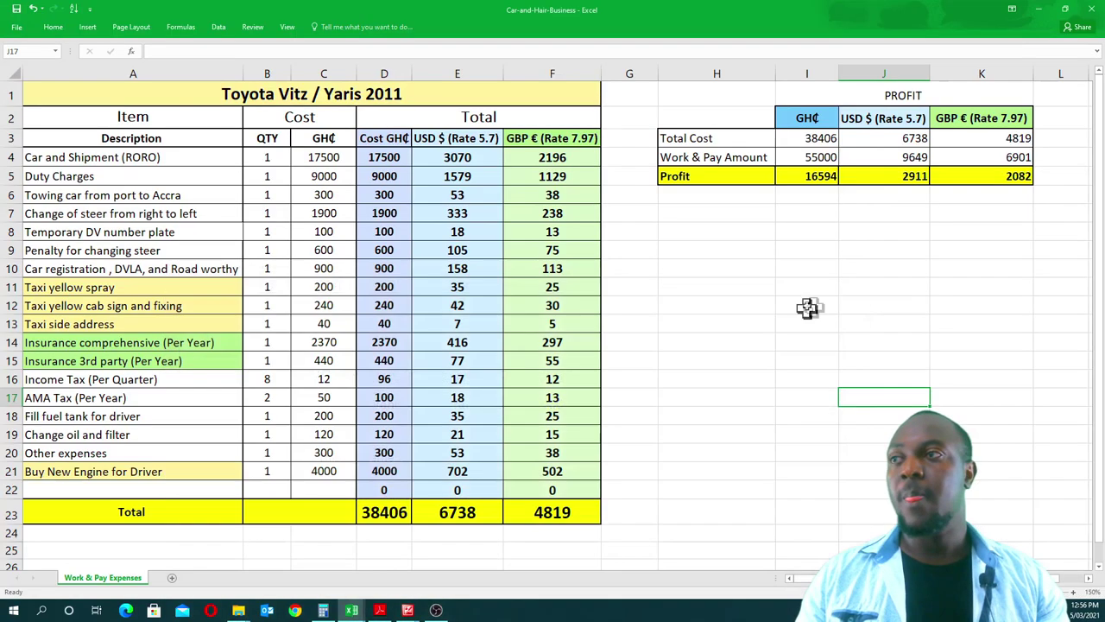
- Return to the Work & Pay Expenses sheet, selecting empty cell H18 beside the profit table
click(723, 421)
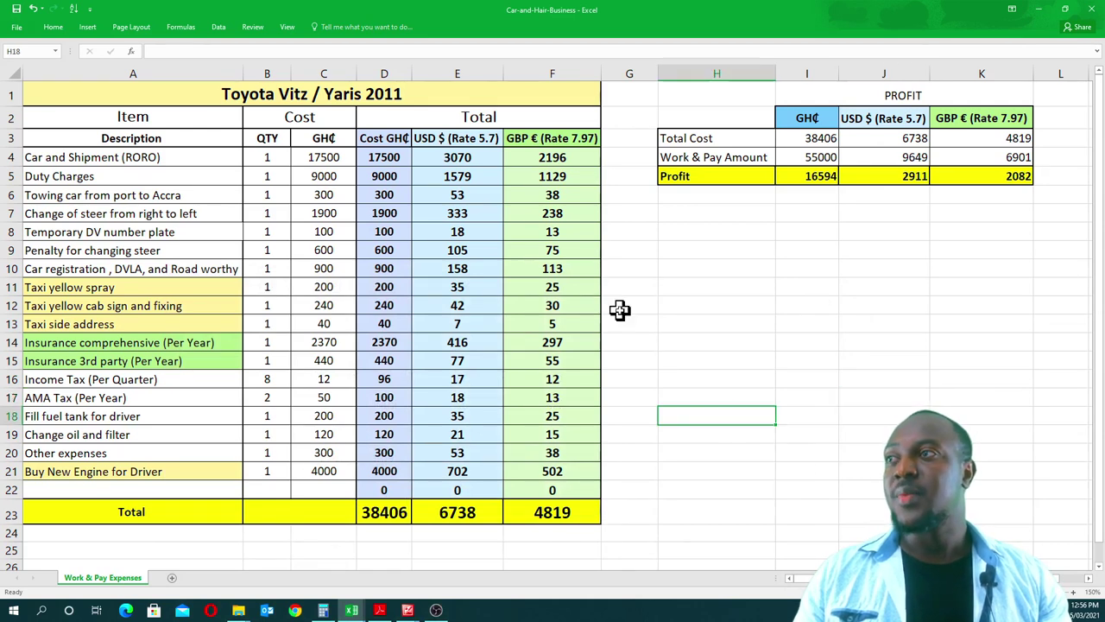